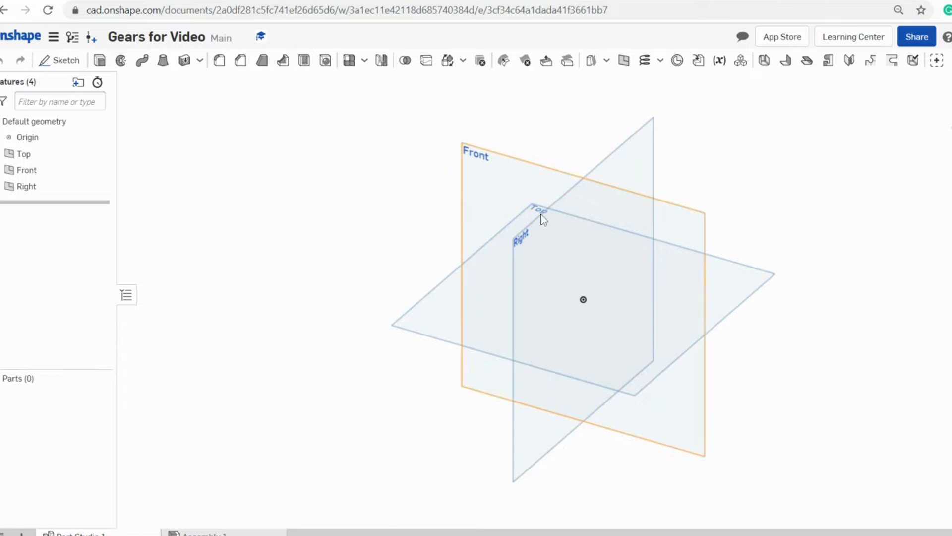
# - Start a sketch on the Top plane and hide the Top, Front and Right planes
pyautogui.click(60, 60)
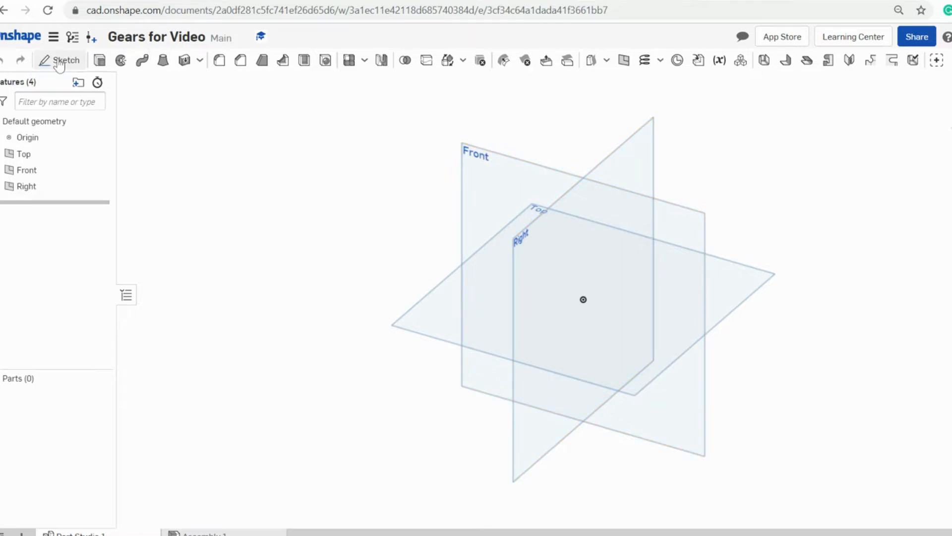
pyautogui.click(435, 316)
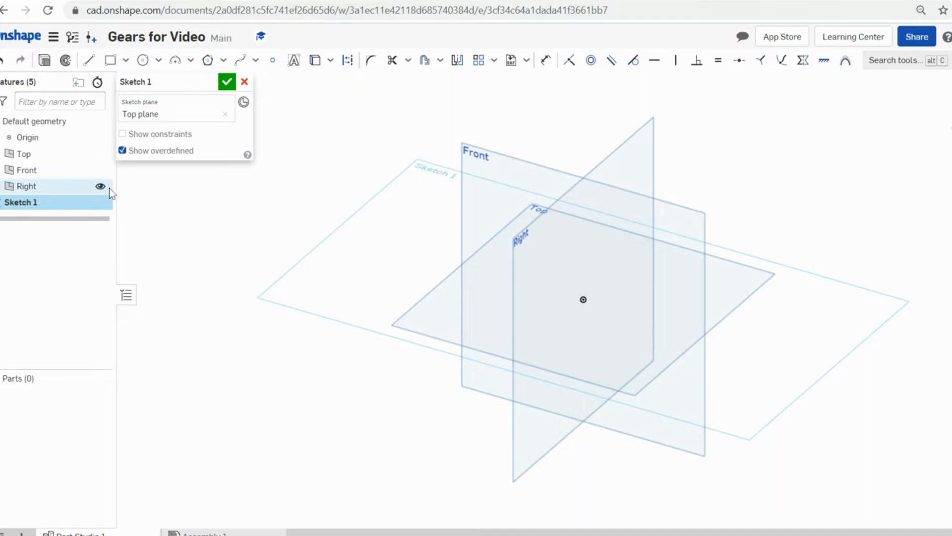
pyautogui.click(100, 155)
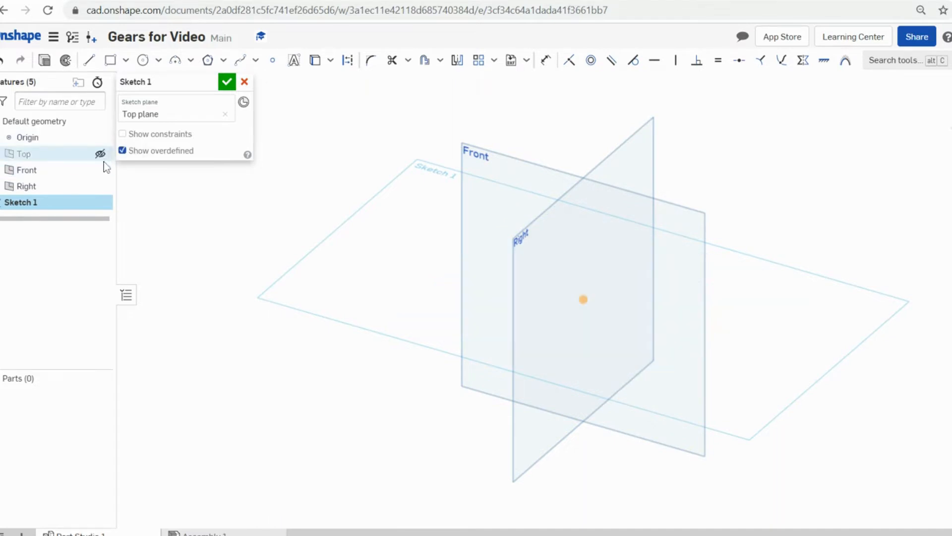
pyautogui.click(100, 170)
pyautogui.click(101, 186)
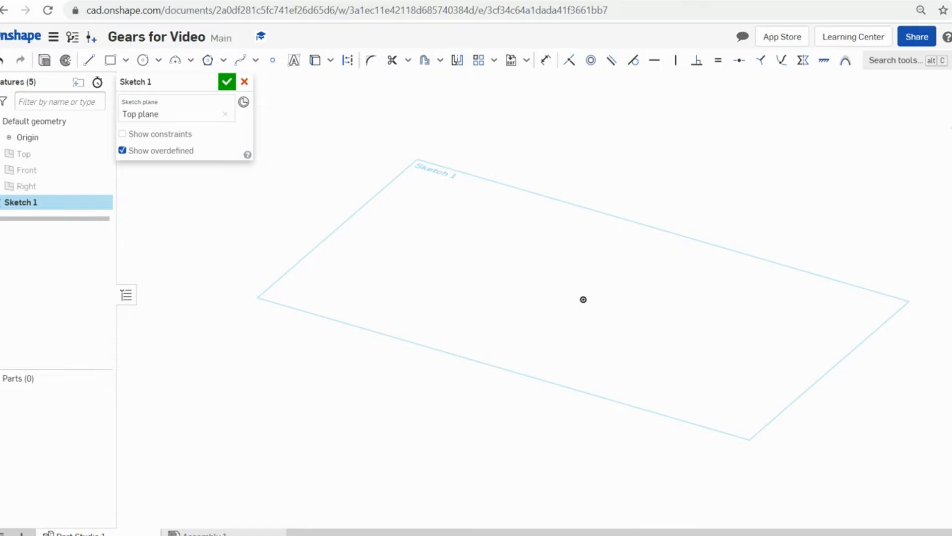
# - View the sketch normal with N and adjust the pan and zoom
pyautogui.press('n')
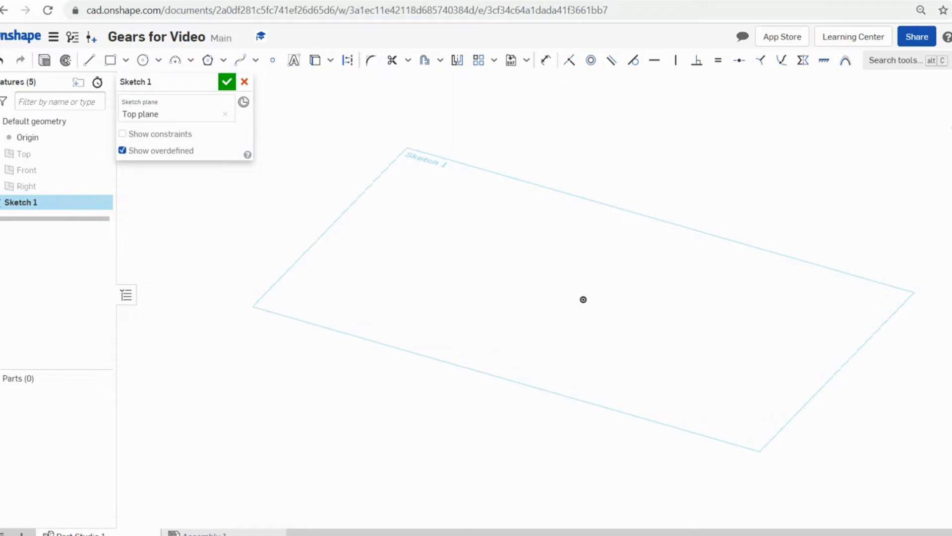
pyautogui.moveTo(612, 334); pyautogui.dragTo(602, 333, button='middle')
pyautogui.scroll(1, 600, 325)
pyautogui.scroll(-1, 596, 324)
pyautogui.scroll(1, 595, 322)
pyautogui.scroll(1, 595, 321)
pyautogui.scroll(-1, 595, 321)
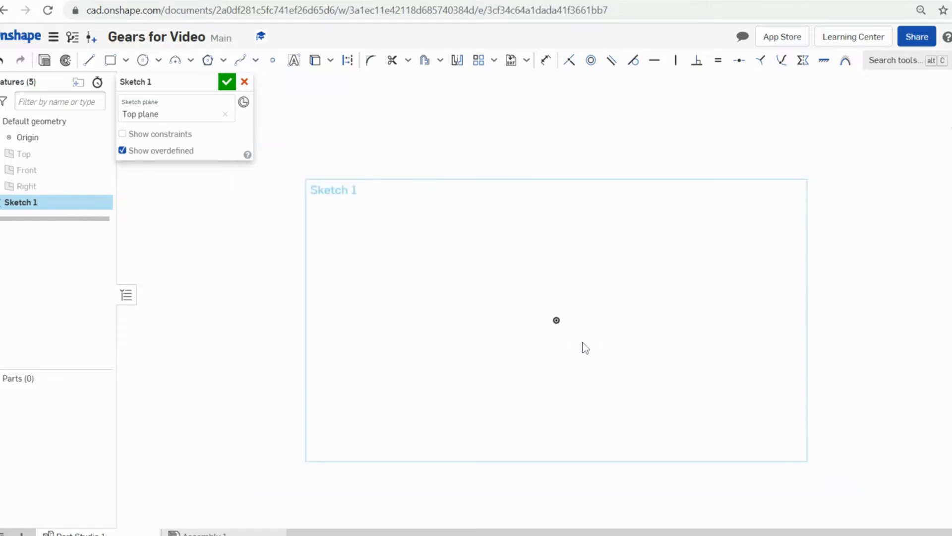
# - Draw a Ø5 centre-point circle at the origin, then undo its dimension and the circle
pyautogui.click(144, 61)
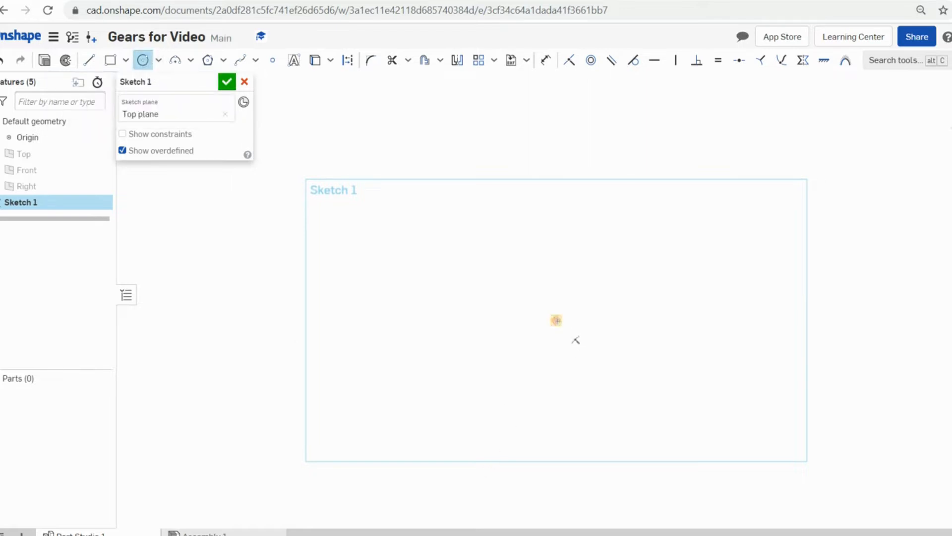
pyautogui.click(556, 321)
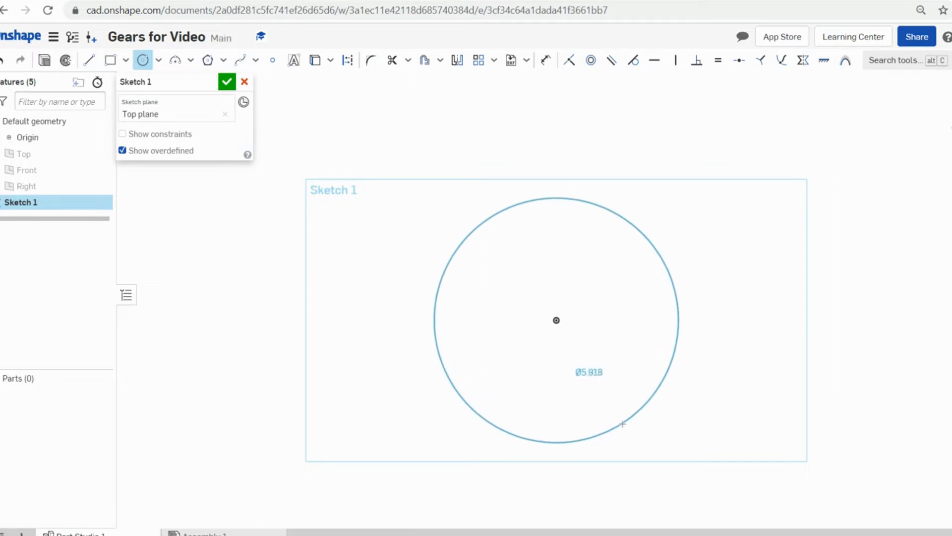
pyautogui.click(622, 421)
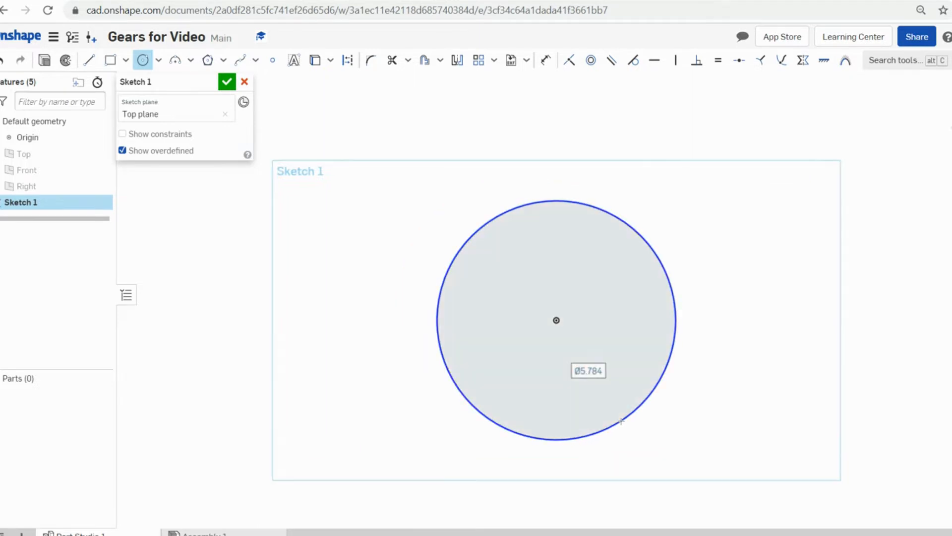
pyautogui.write('5')
pyautogui.press('Return')
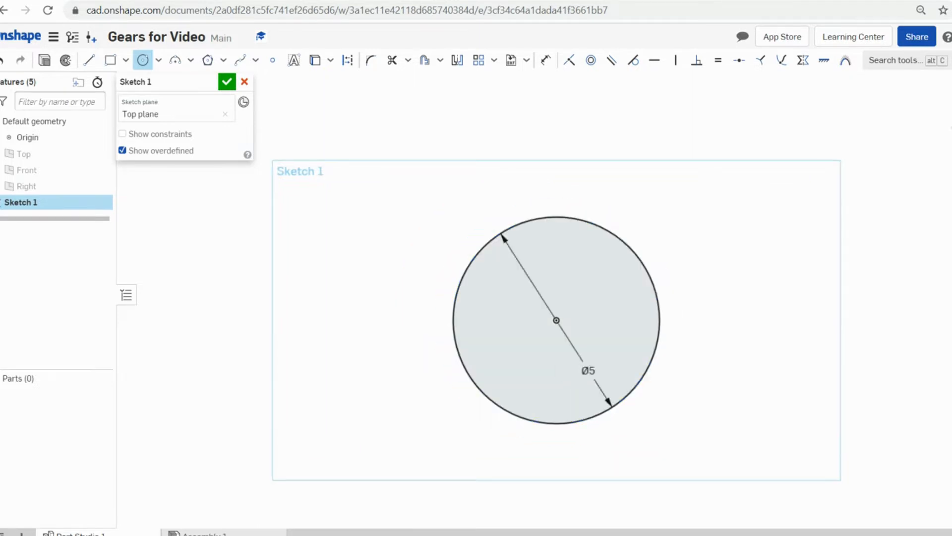
pyautogui.scroll(2, 700, 312)
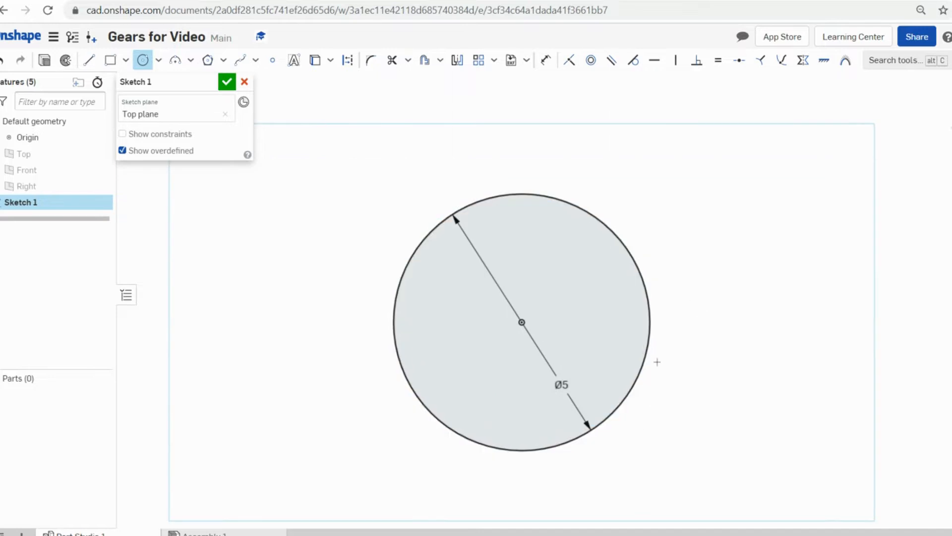
pyautogui.moveTo(648, 365); pyautogui.dragTo(771, 368, button='middle')
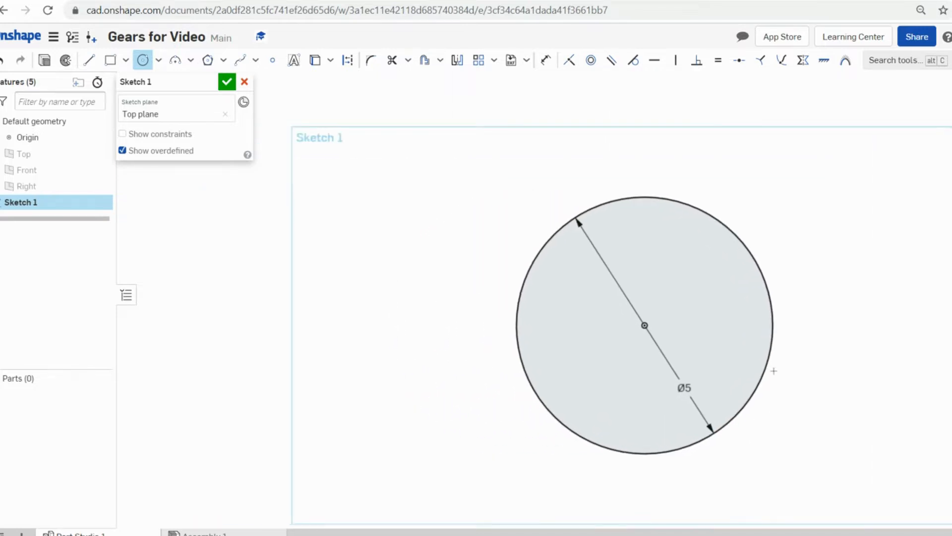
pyautogui.scroll(-1, 727, 268)
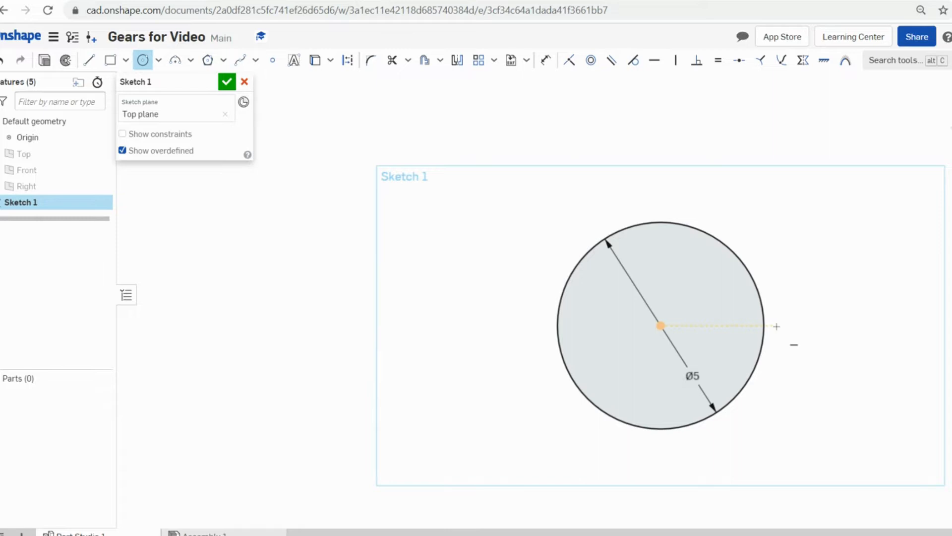
pyautogui.press('Escape')
pyautogui.hotkey('ctrl', 'z')
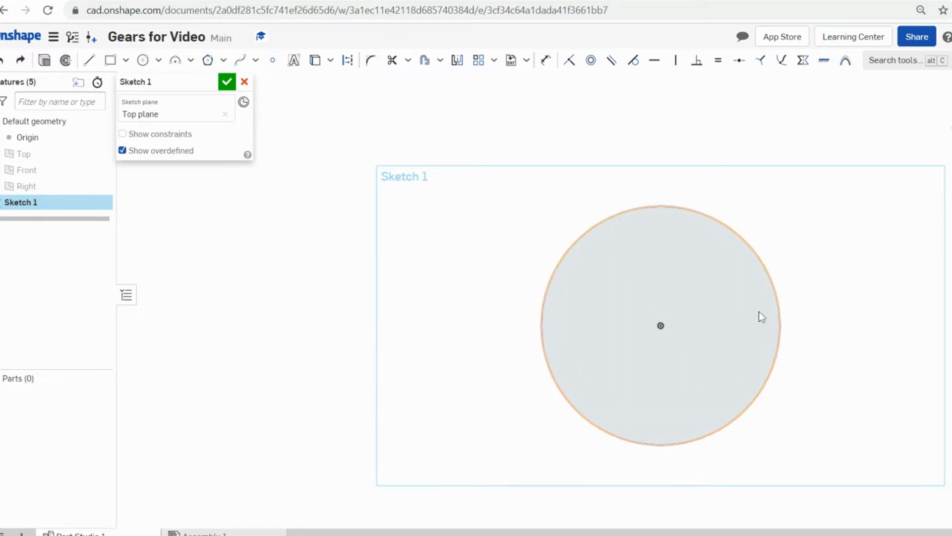
pyautogui.hotkey('ctrl', 'z')
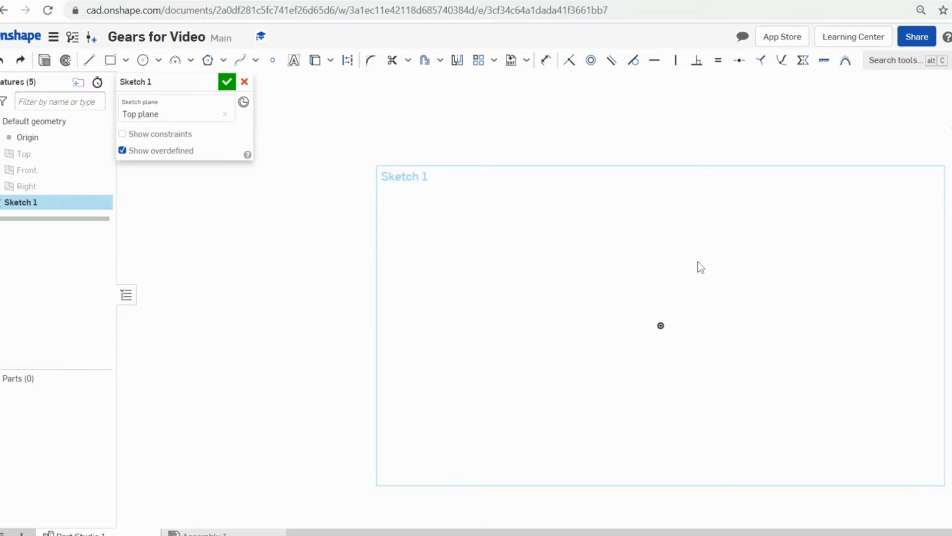
# - Redraw the centre-point circle on the origin with a diameter of 5
pyautogui.click(142, 61)
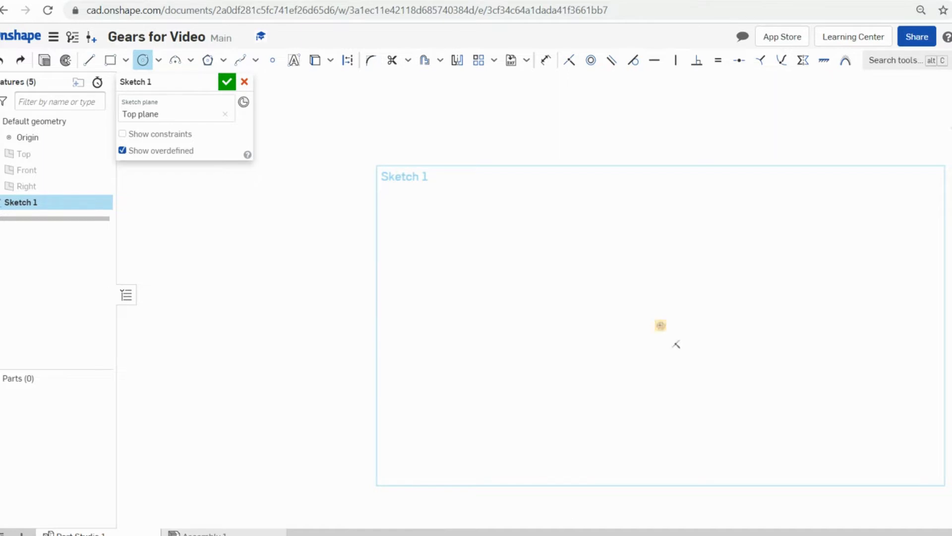
pyautogui.click(661, 325)
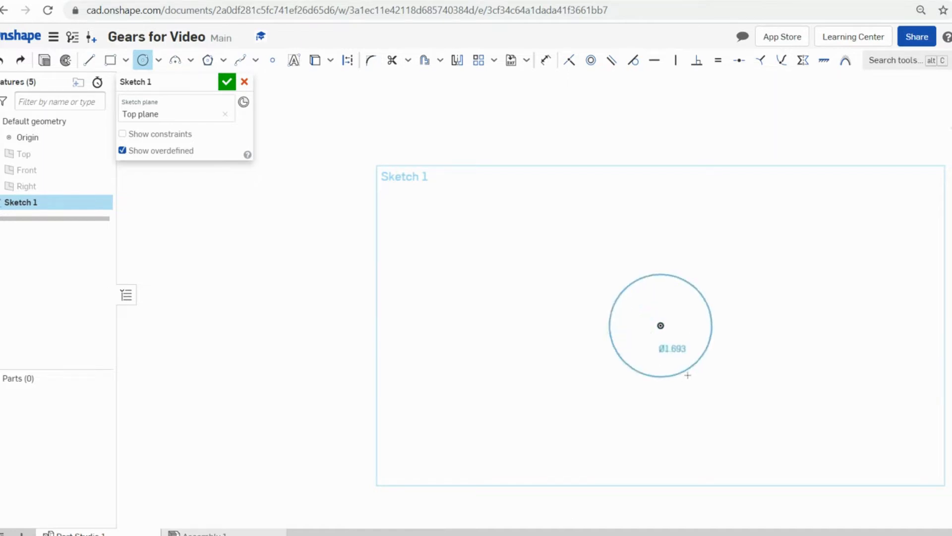
pyautogui.click(734, 417)
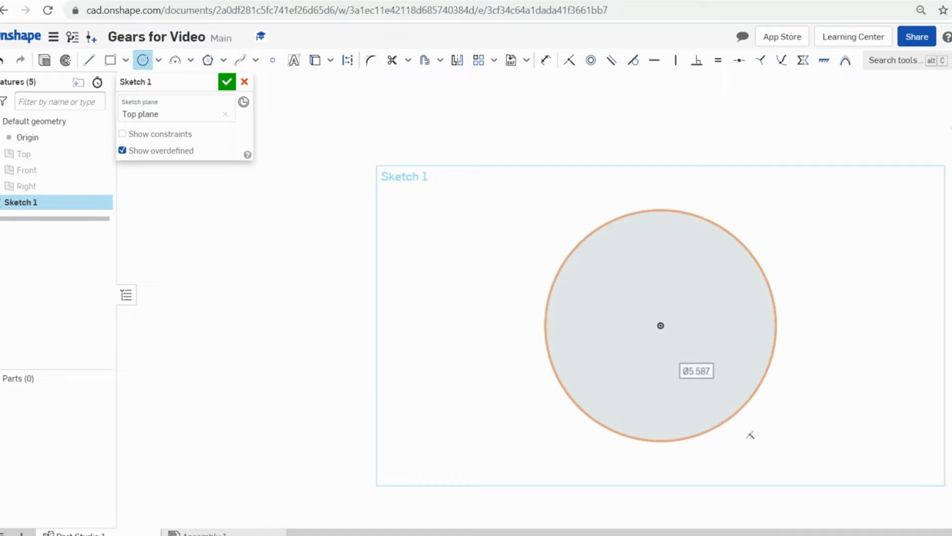
pyautogui.write('5')
pyautogui.press('Return')
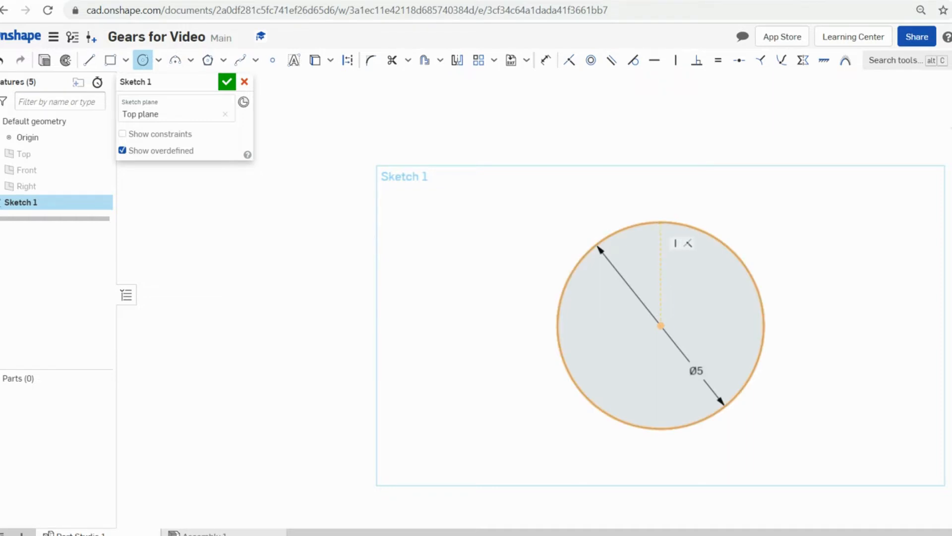
# - Centre a Ø0.25 circle on the top point of the Ø5 circle
pyautogui.click(661, 222)
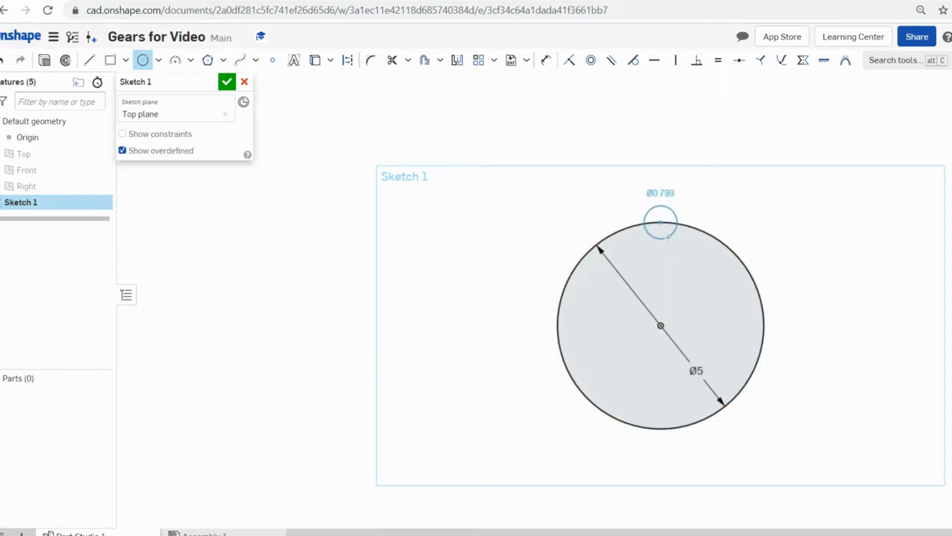
pyautogui.click(668, 238)
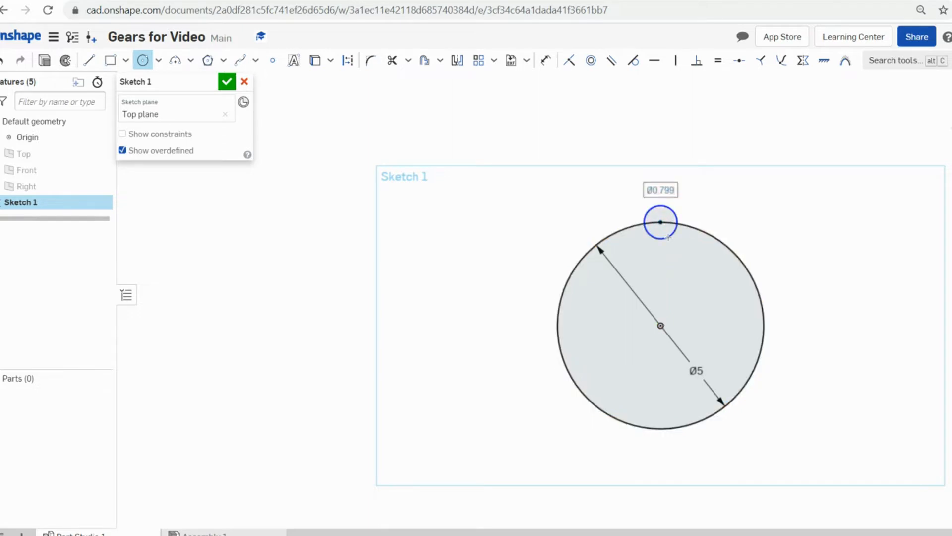
pyautogui.write('0.25')
pyautogui.press('Return')
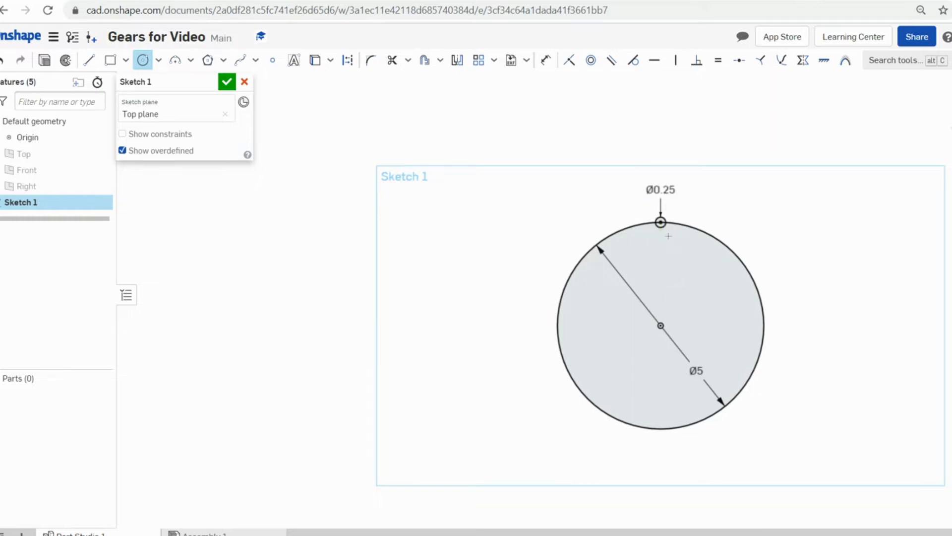
# - Zoom and pan in close on the small Ø0.25 circle
pyautogui.scroll(4, 660, 222)
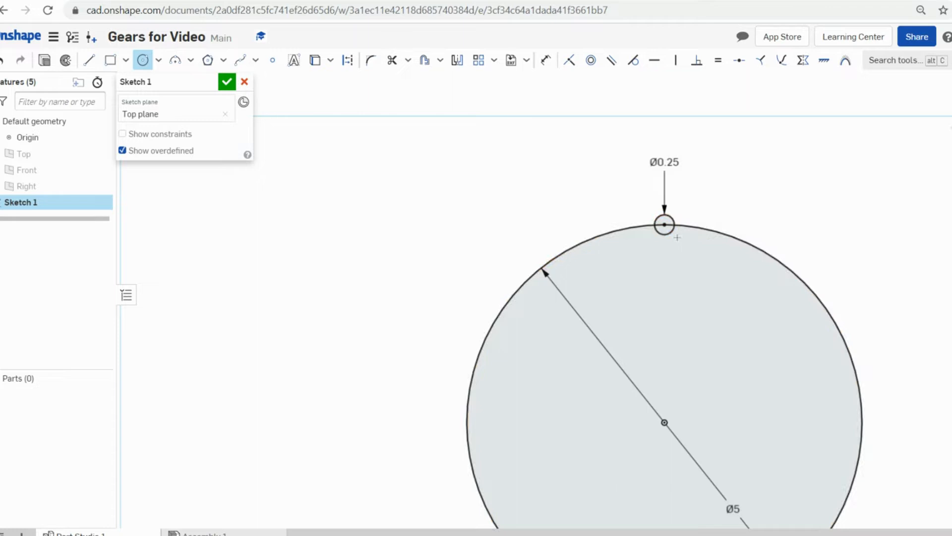
pyautogui.scroll(3, 680, 245)
pyautogui.scroll(-6, 690, 251)
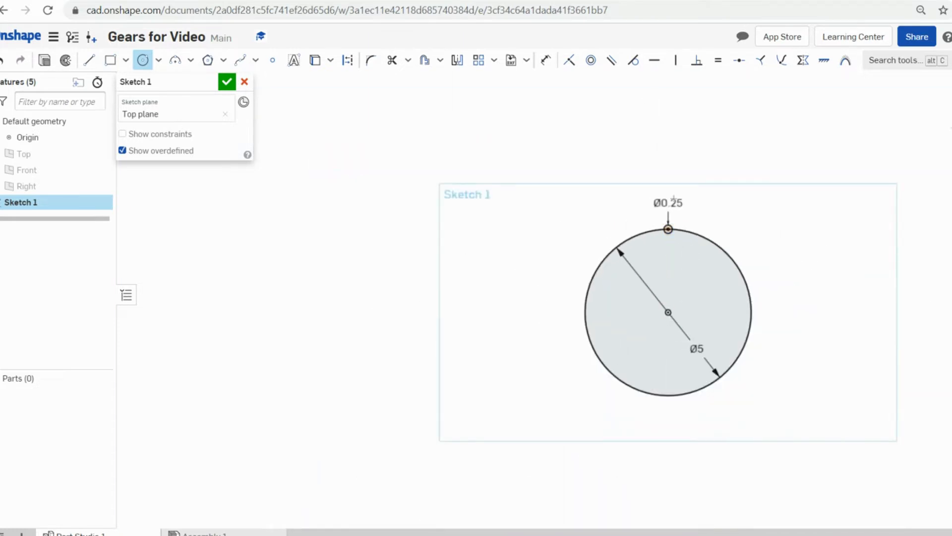
pyautogui.scroll(4, 682, 268)
pyautogui.scroll(-5, 695, 419)
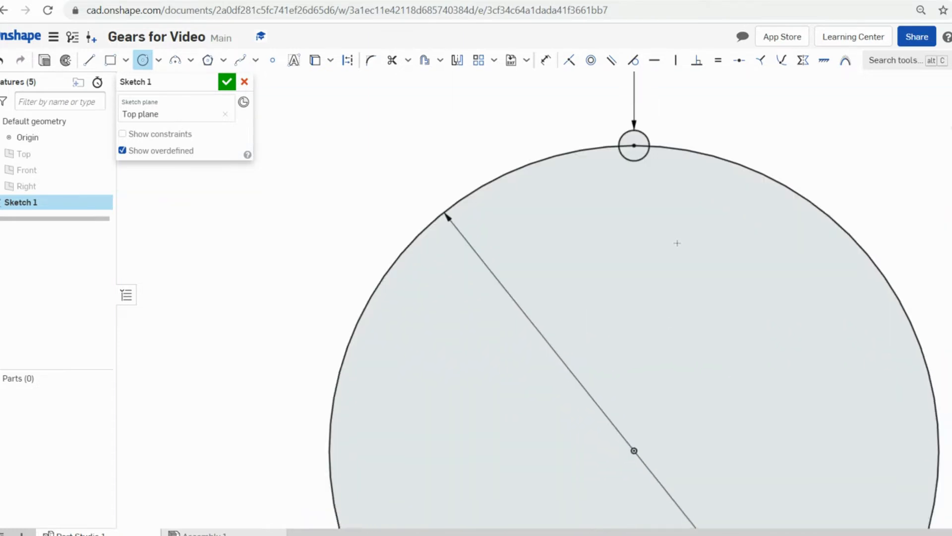
pyautogui.scroll(-2, 675, 191)
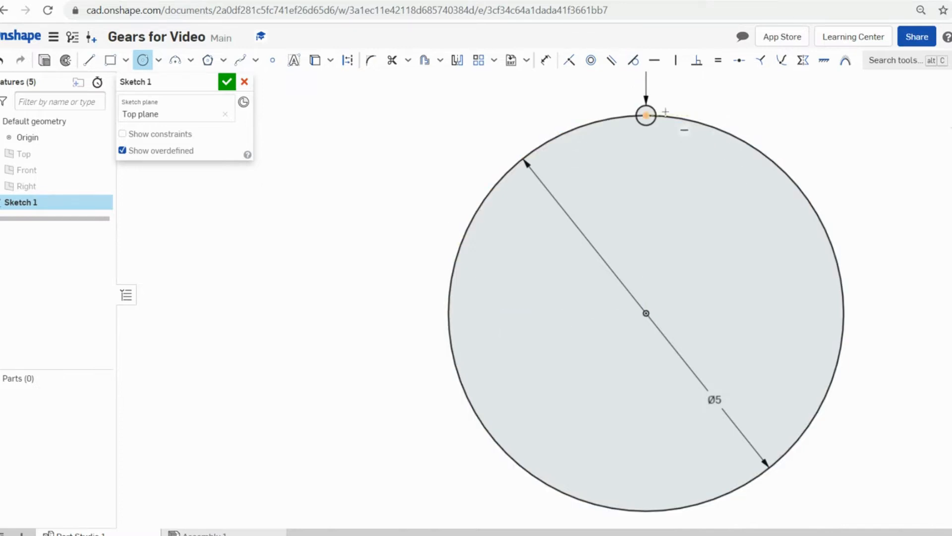
pyautogui.click(647, 115)
pyautogui.scroll(5, 665, 116)
pyautogui.moveTo(668, 120); pyautogui.dragTo(694, 215, button='middle')
pyautogui.scroll(4, 678, 198)
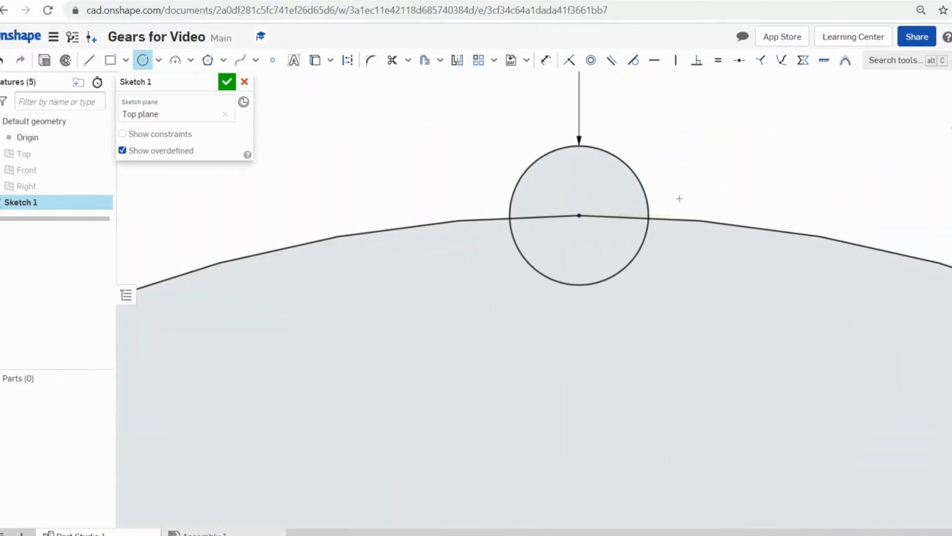
# - Draw a three-point arc from the small circle's lower-right edge to the Ø5 circle's outline
pyautogui.click(173, 63)
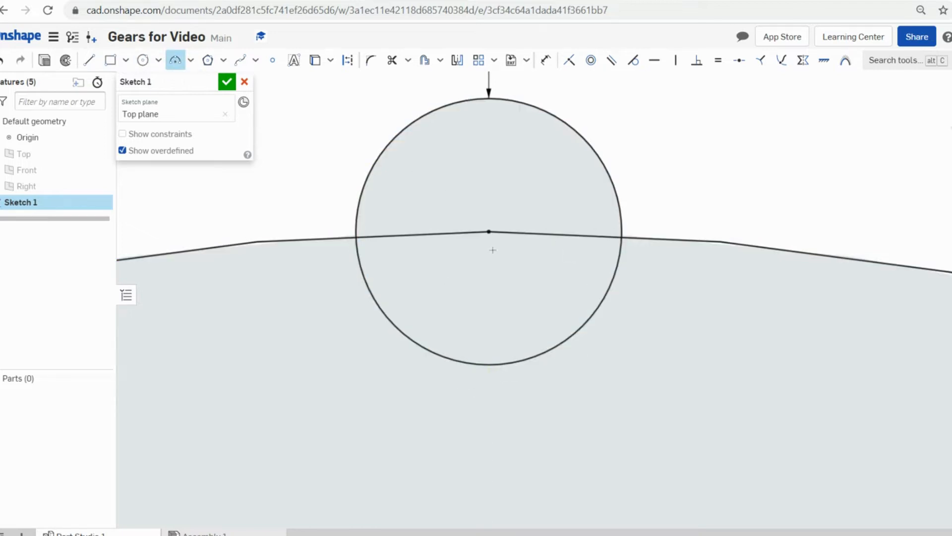
pyautogui.scroll(1, 486, 336)
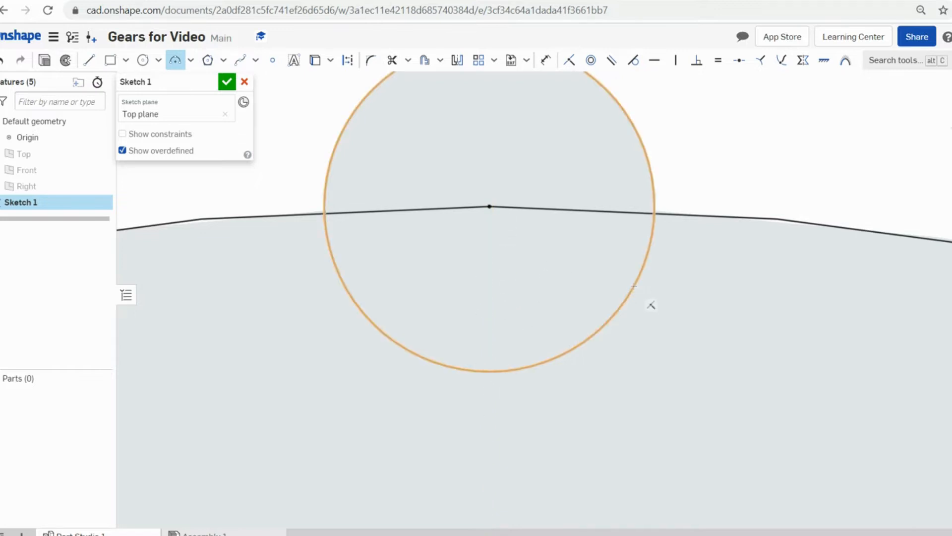
pyautogui.click(629, 295)
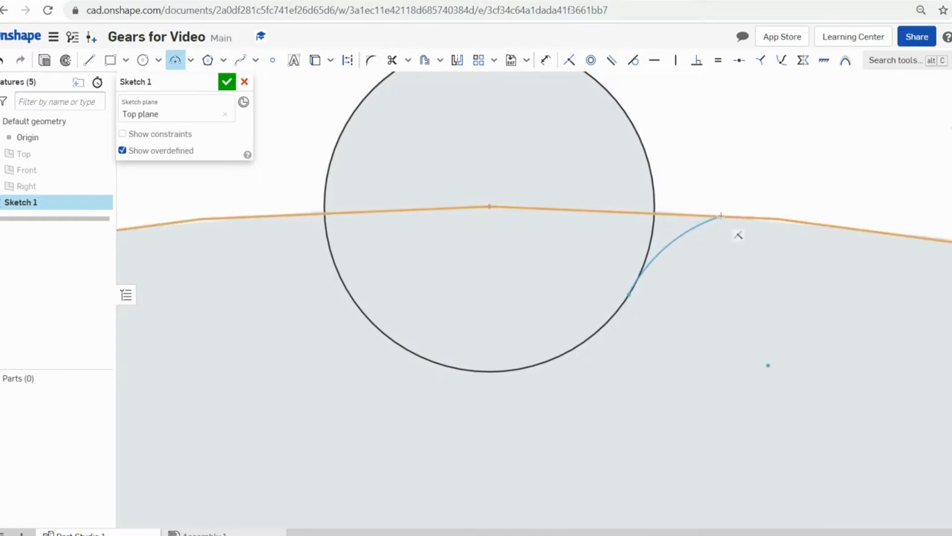
pyautogui.click(721, 217)
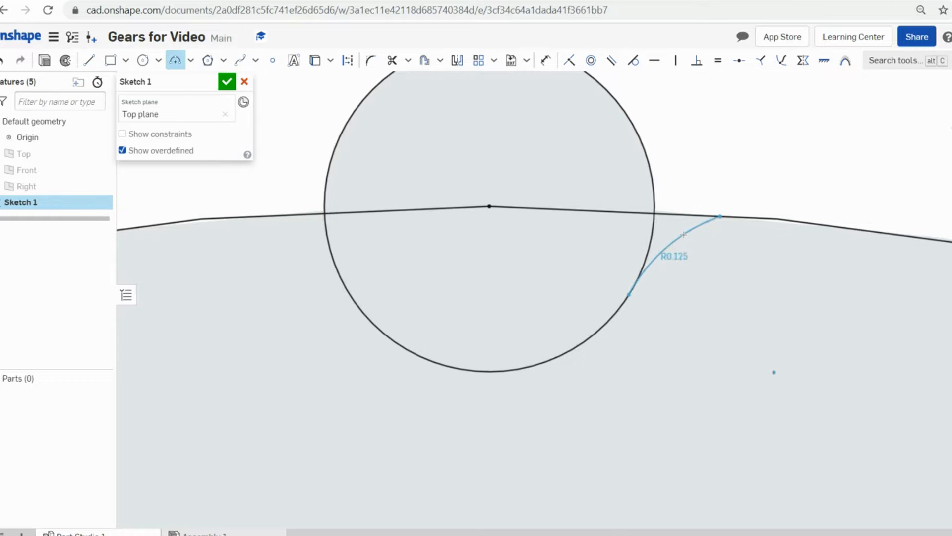
pyautogui.click(692, 229)
pyautogui.scroll(-5, 691, 229)
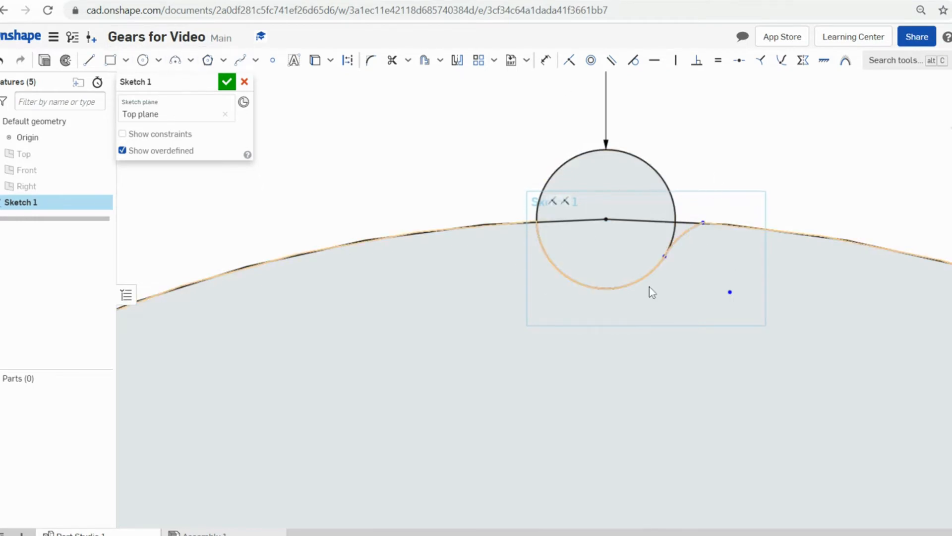
# - Draw a vertical line from the notch circle's centre down to its bottom
pyautogui.click(89, 61)
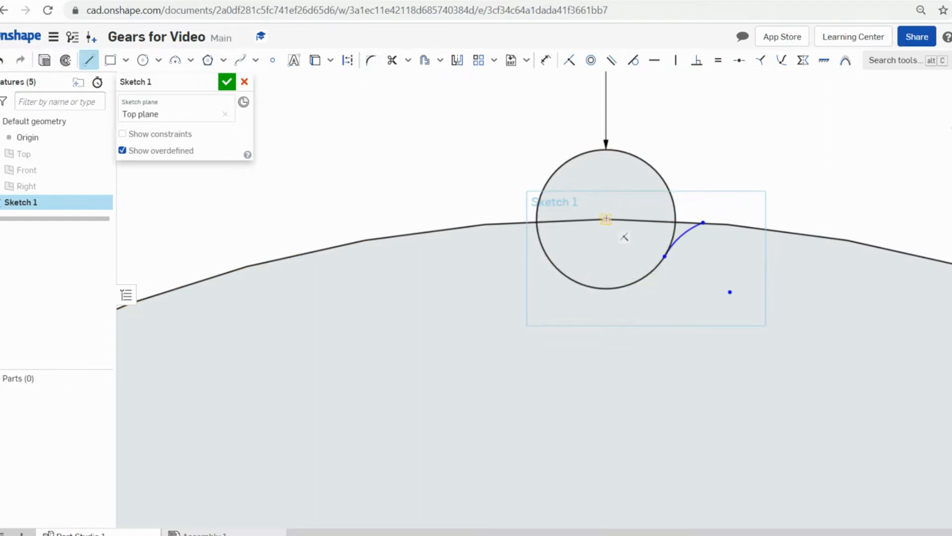
pyautogui.click(606, 219)
pyautogui.click(606, 288)
pyautogui.scroll(5, 601, 258)
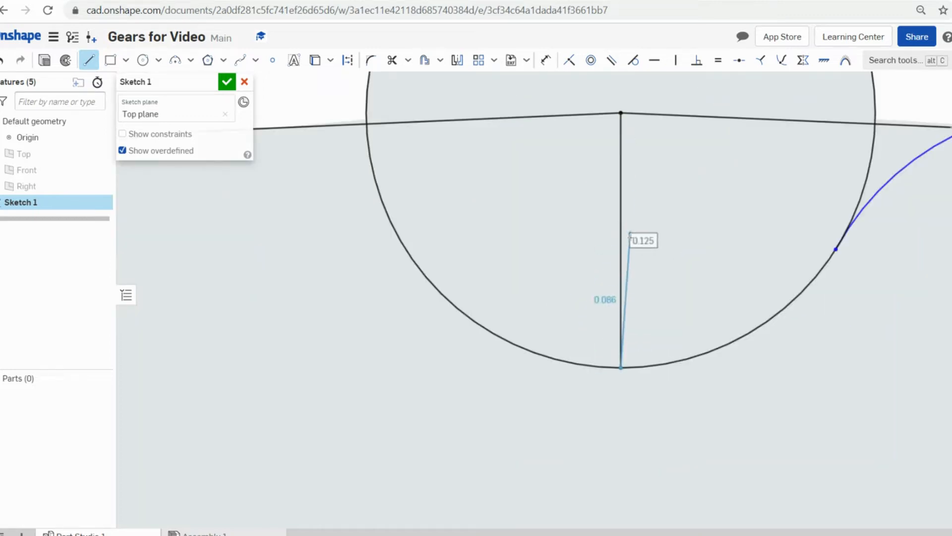
pyautogui.press('Escape')
pyautogui.scroll(-5, 636, 237)
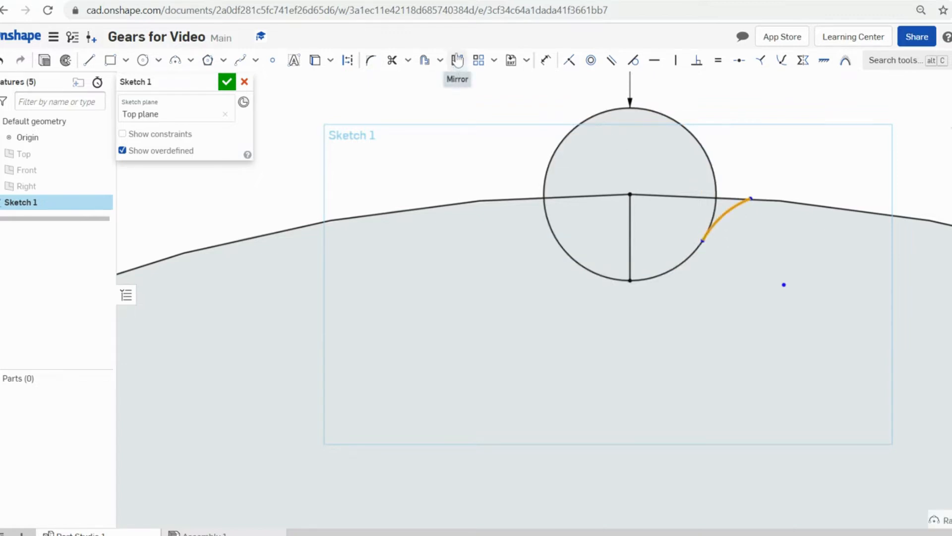
# - Mirror the right arc across the vertical line onto the notch's left side
pyautogui.click(457, 61)
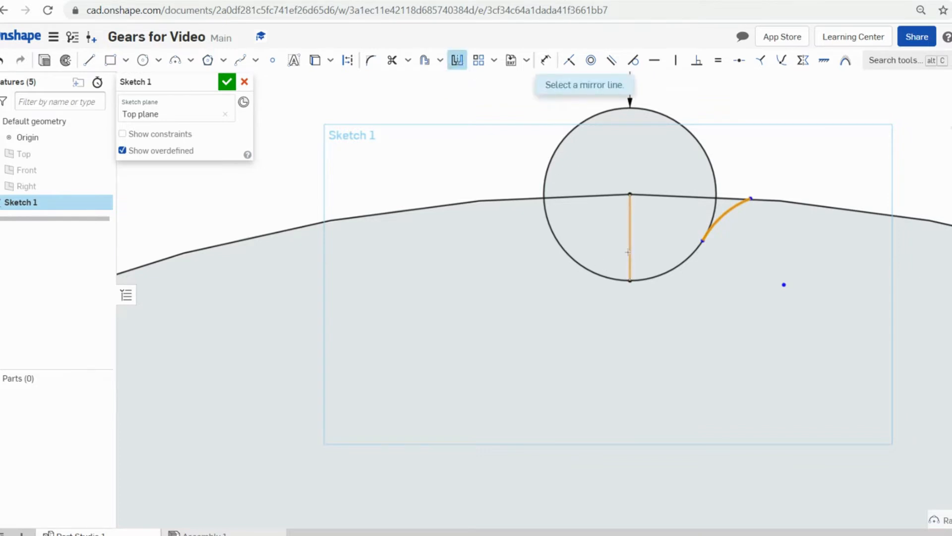
pyautogui.click(631, 253)
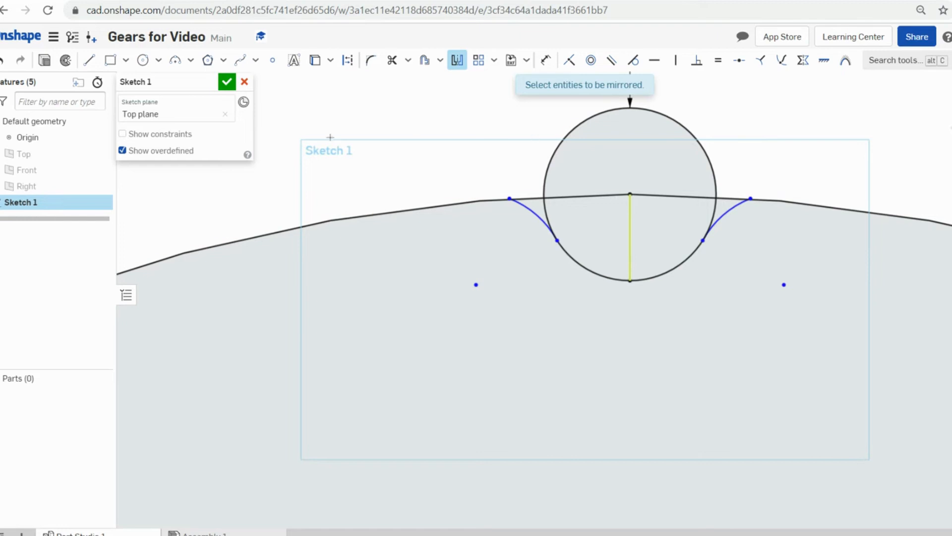
pyautogui.press('Escape')
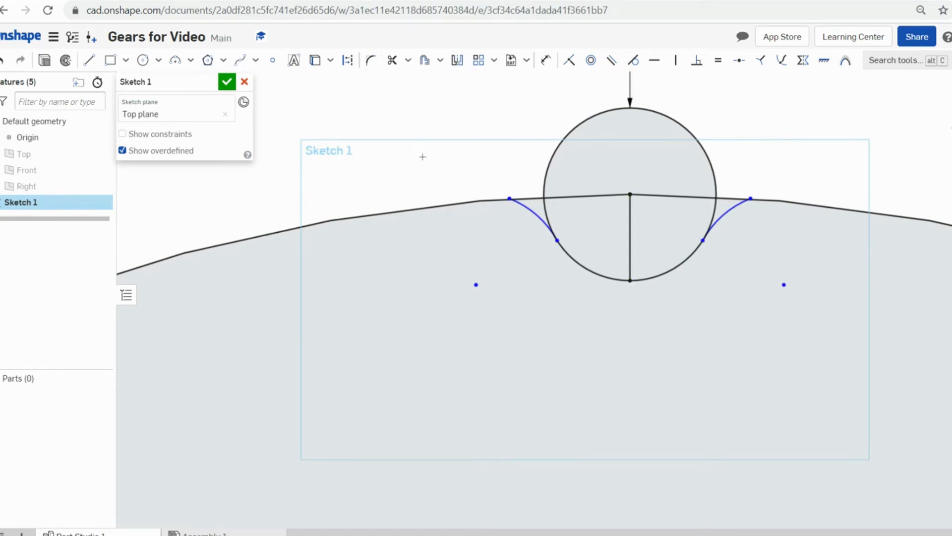
pyautogui.scroll(-5, 424, 155)
pyautogui.scroll(-3, 686, 278)
pyautogui.scroll(2, 587, 398)
pyautogui.scroll(-2, 630, 335)
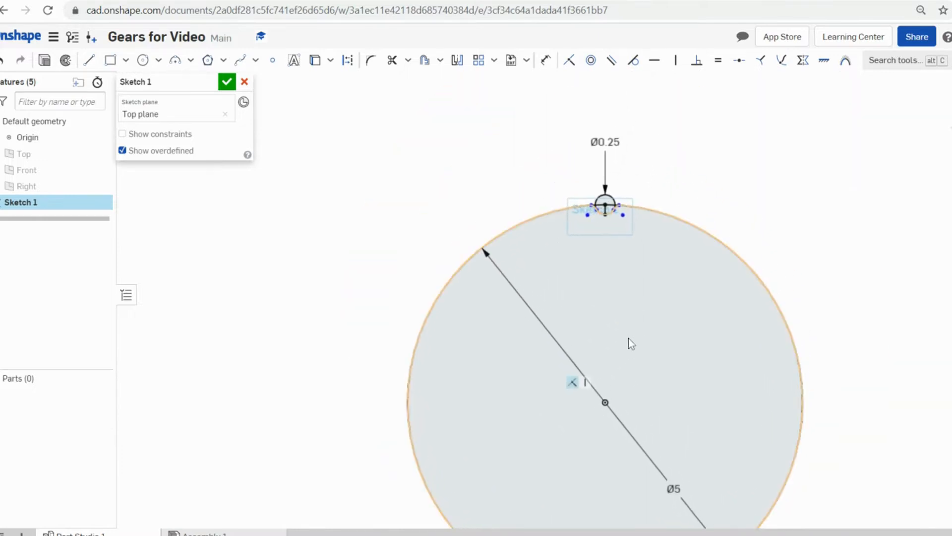
pyautogui.scroll(5, 629, 338)
pyautogui.scroll(-1, 639, 297)
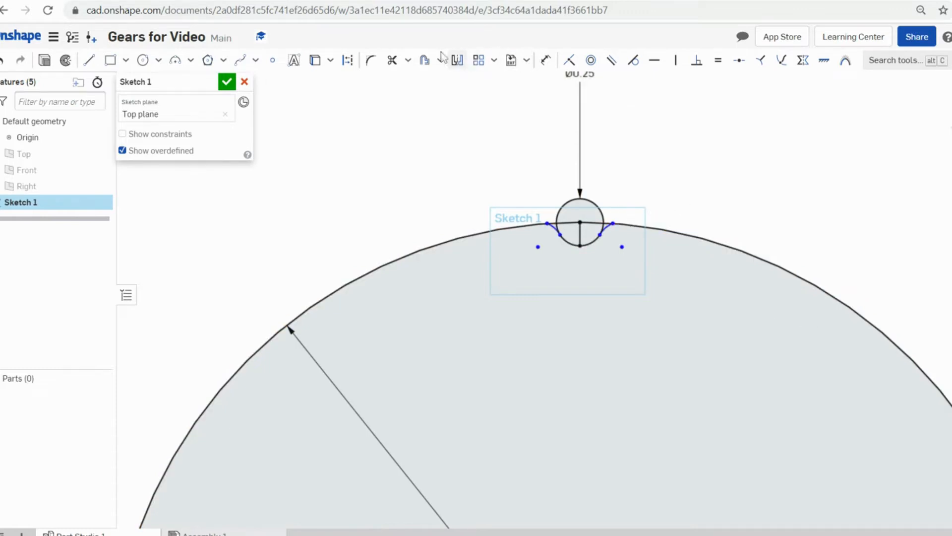
pyautogui.click(496, 61)
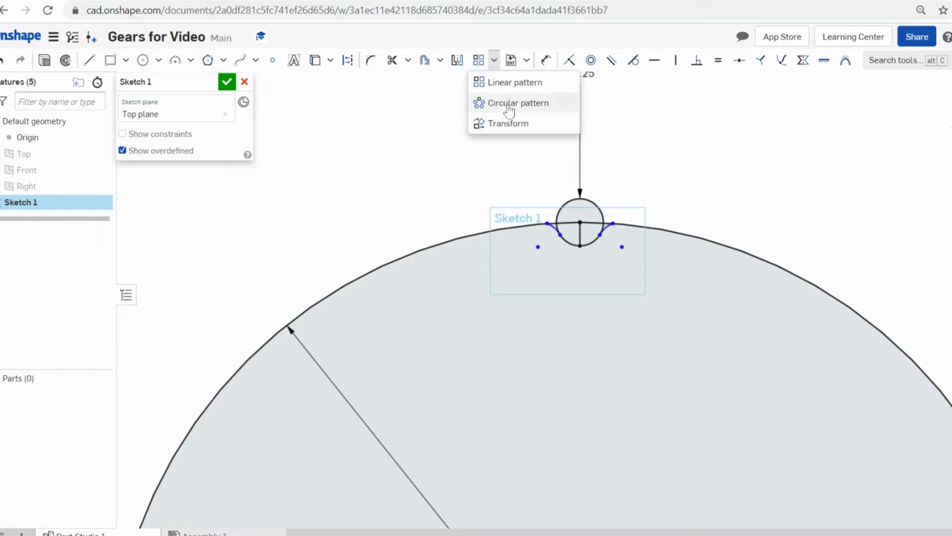
pyautogui.click(367, 123)
pyautogui.scroll(5, 614, 252)
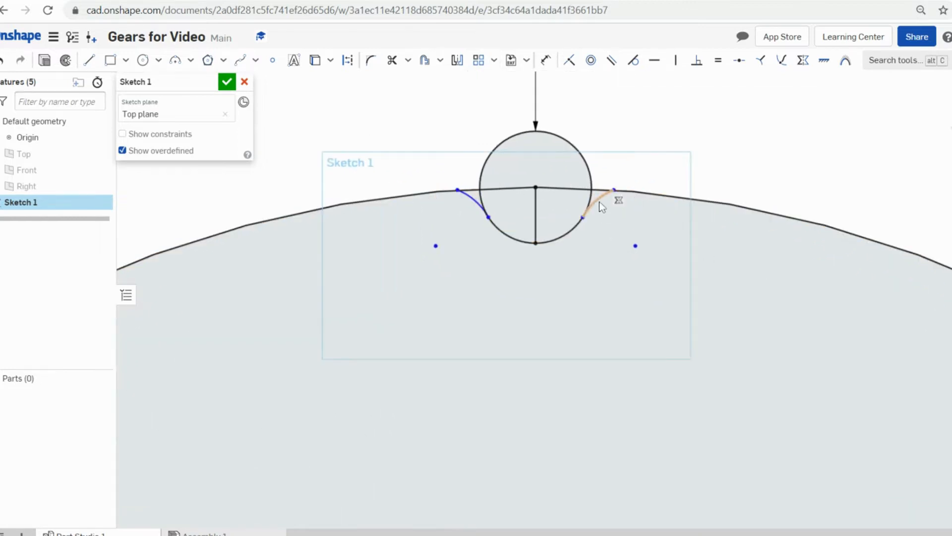
pyautogui.click(600, 203)
pyautogui.click(564, 233)
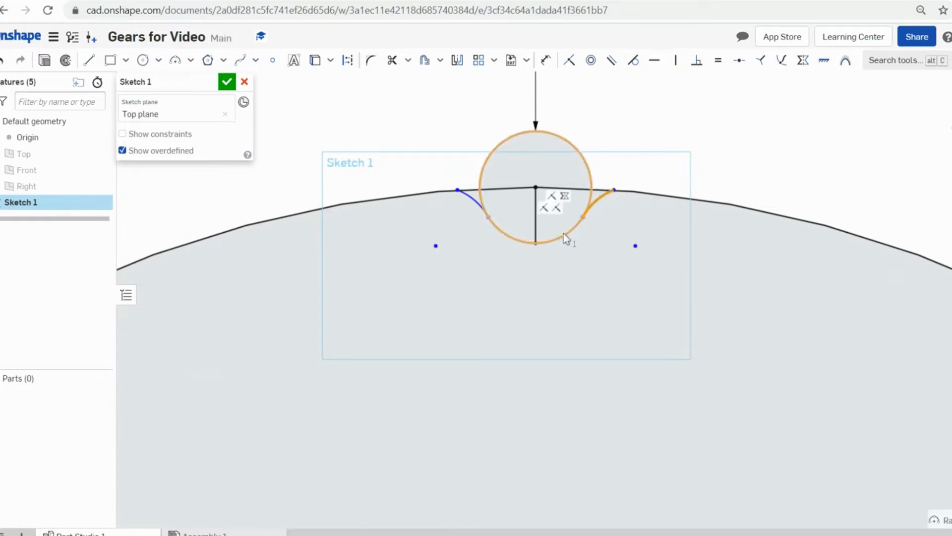
pyautogui.click(567, 233)
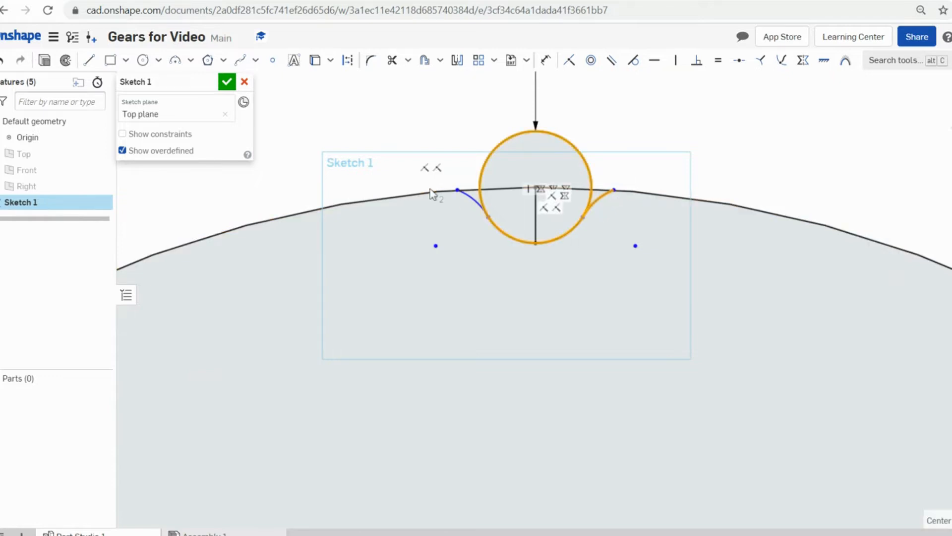
pyautogui.click(470, 199)
pyautogui.scroll(-4, 470, 198)
pyautogui.click(495, 60)
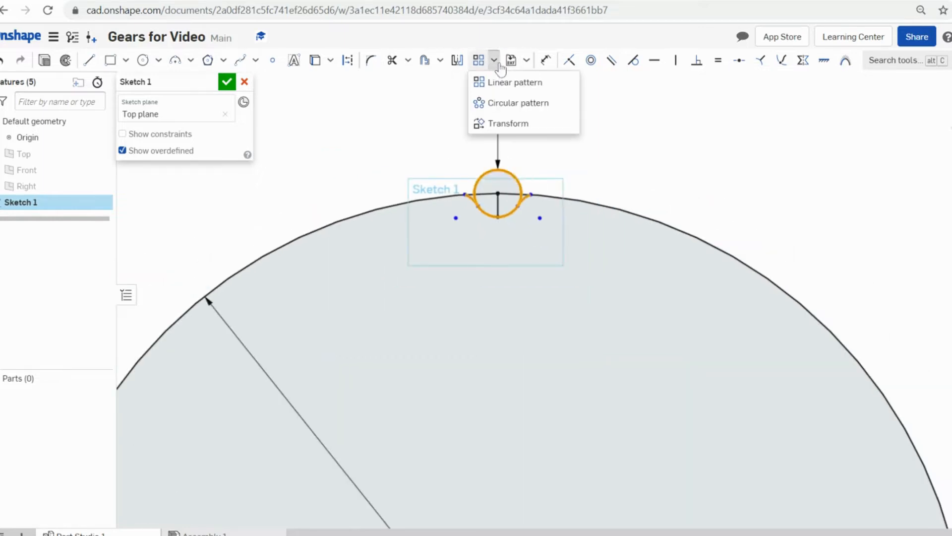
pyautogui.click(506, 102)
pyautogui.scroll(-5, 529, 138)
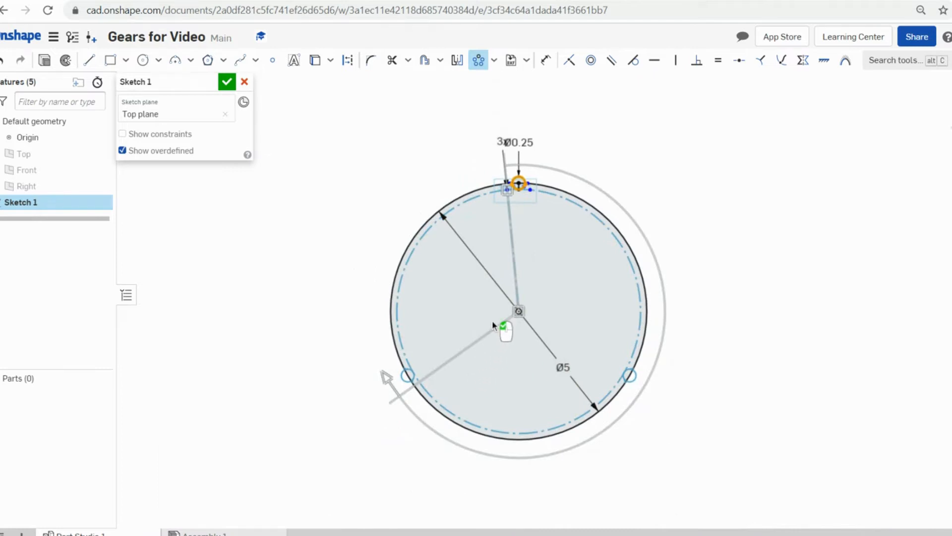
pyautogui.scroll(5, 492, 320)
pyautogui.scroll(-3, 492, 320)
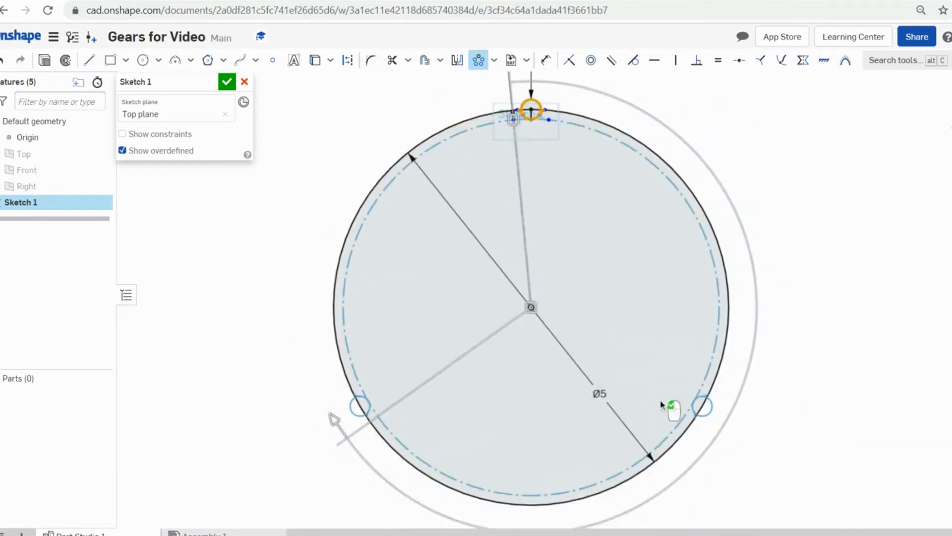
pyautogui.scroll(8, 756, 453)
pyautogui.click(760, 231)
pyautogui.scroll(-6, 663, 402)
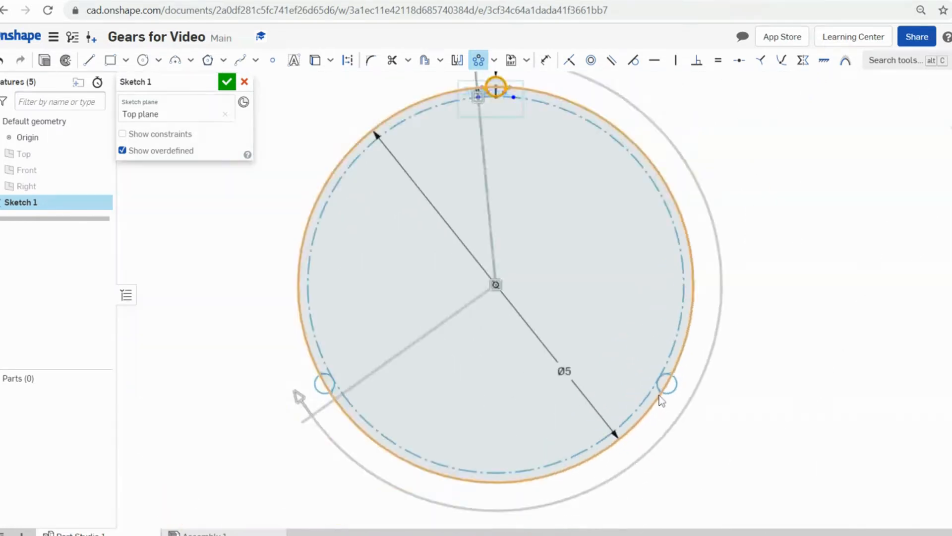
pyautogui.scroll(8, 527, 307)
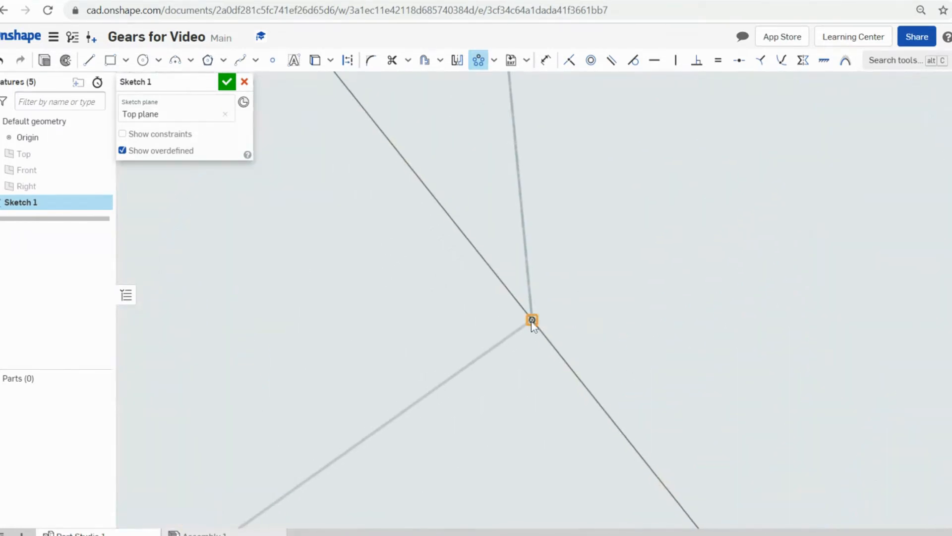
pyautogui.scroll(-5, 531, 320)
pyautogui.scroll(-2, 531, 320)
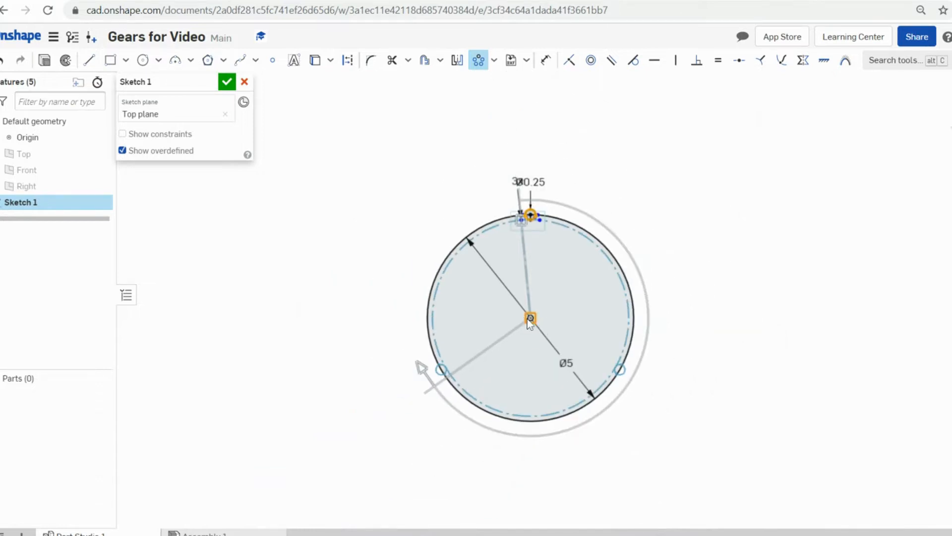
pyautogui.scroll(6, 437, 384)
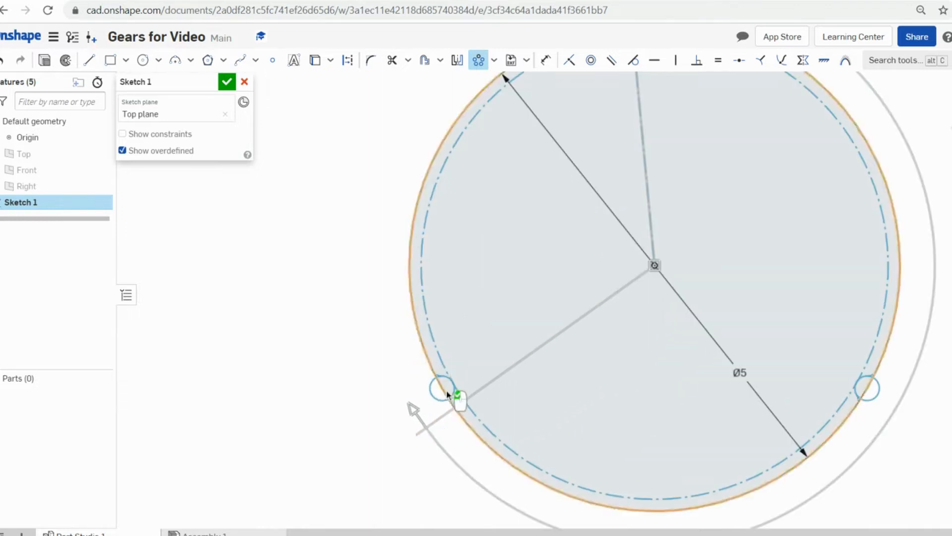
pyautogui.scroll(-3, 448, 387)
pyautogui.scroll(-3, 606, 308)
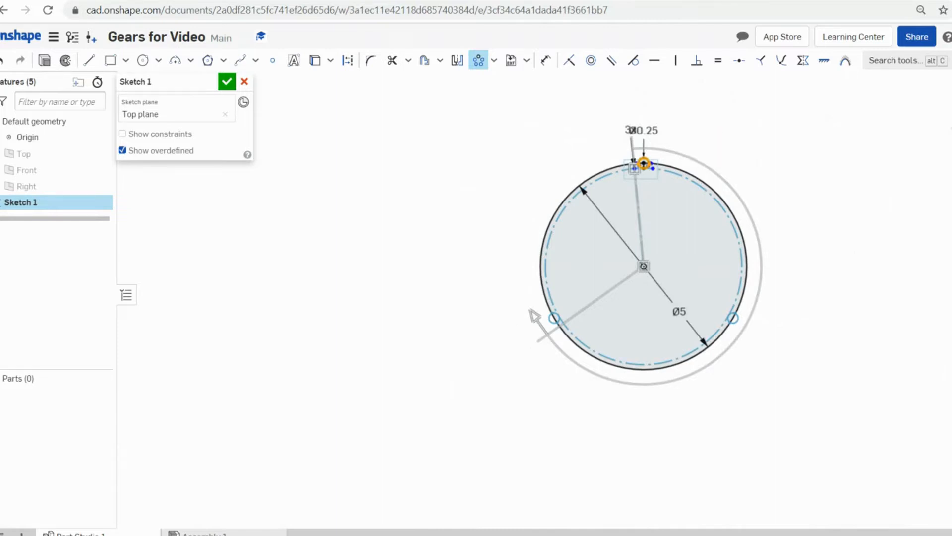
pyautogui.scroll(5, 636, 126)
pyautogui.click(637, 124)
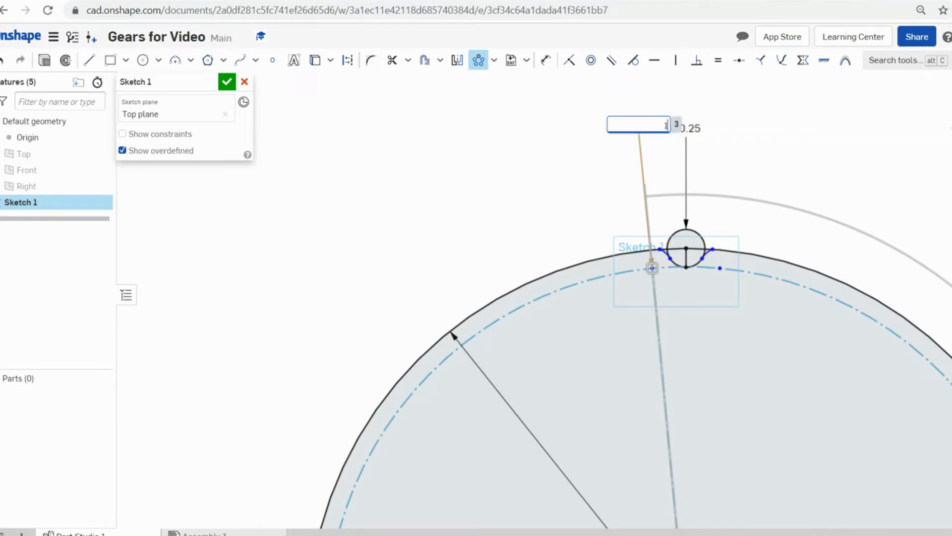
pyautogui.press('Return')
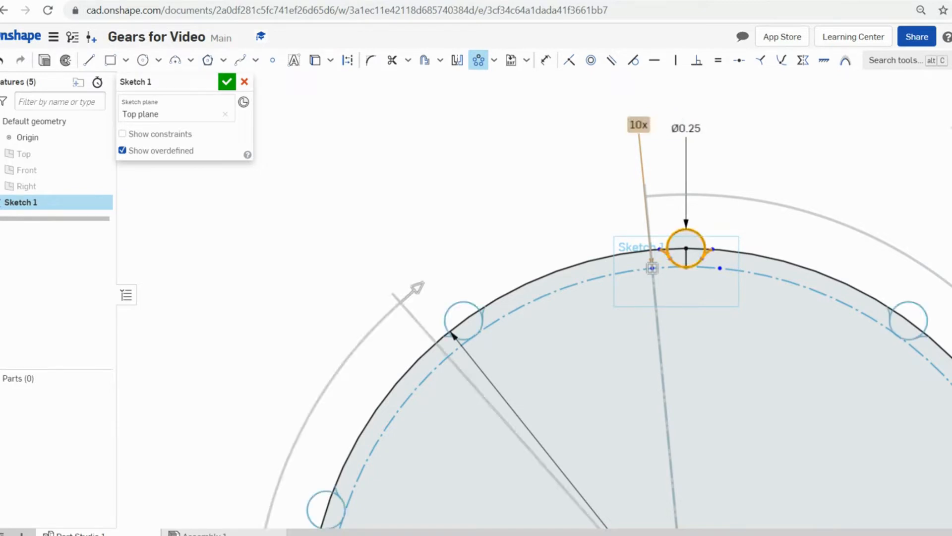
pyautogui.doubleClick(638, 125)
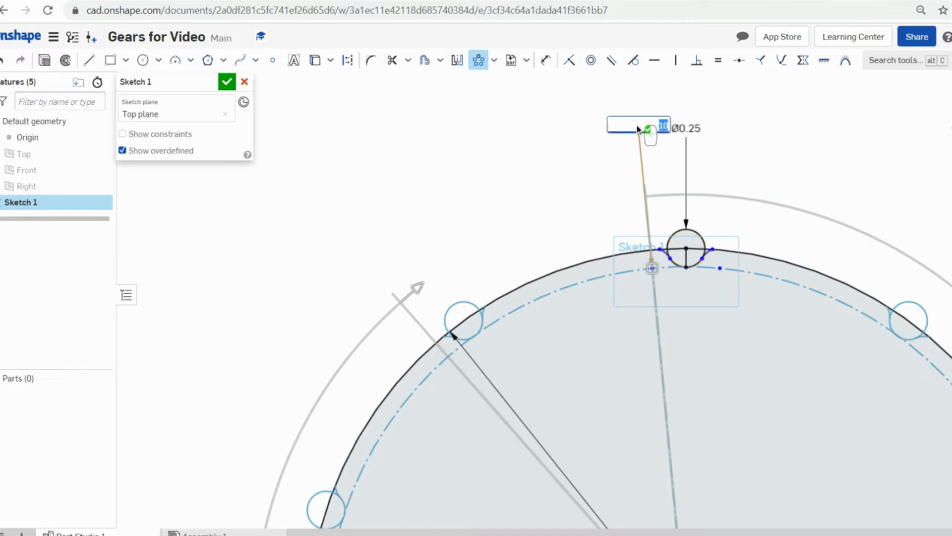
pyautogui.press('Return')
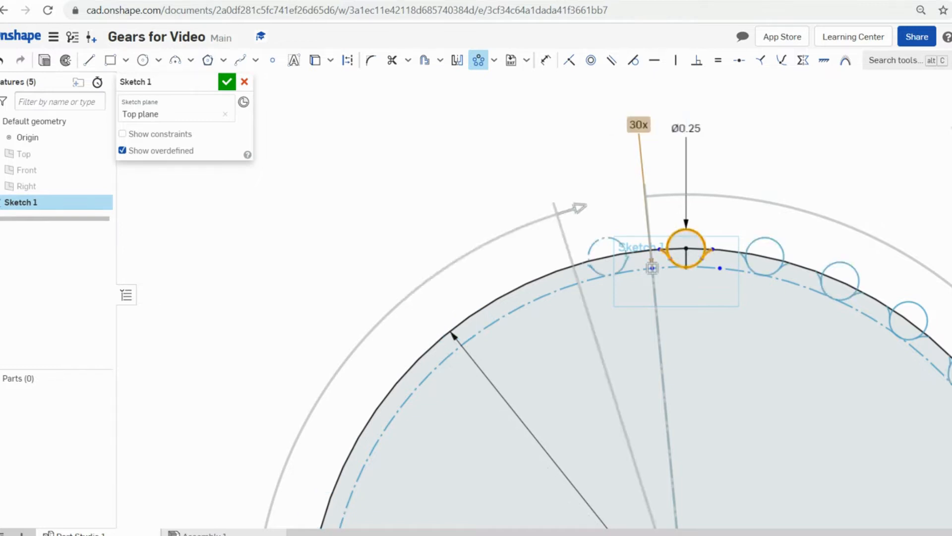
pyautogui.scroll(-3, 808, 315)
pyautogui.scroll(3, 846, 368)
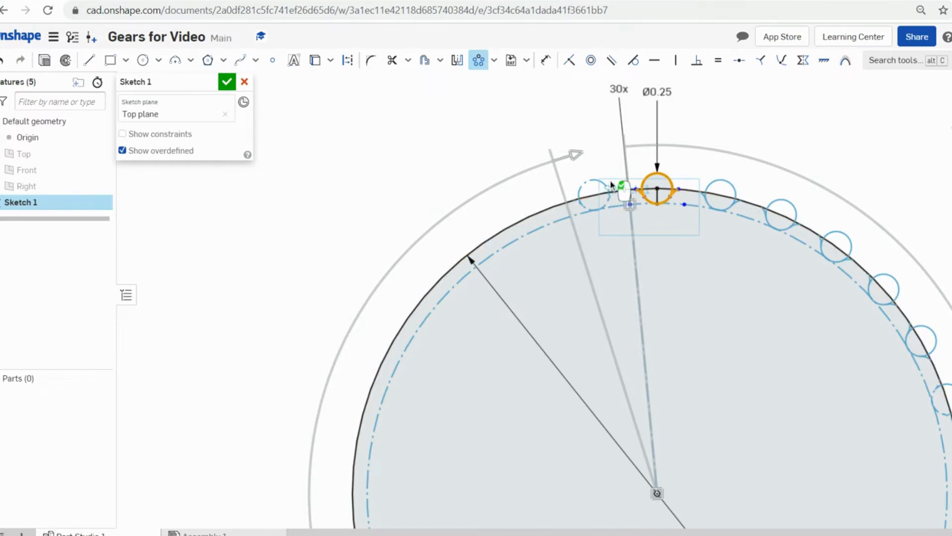
# - Undo the 30-copy circular pattern and redo the last sketch change
pyautogui.hotkey('ctrl', 'z')
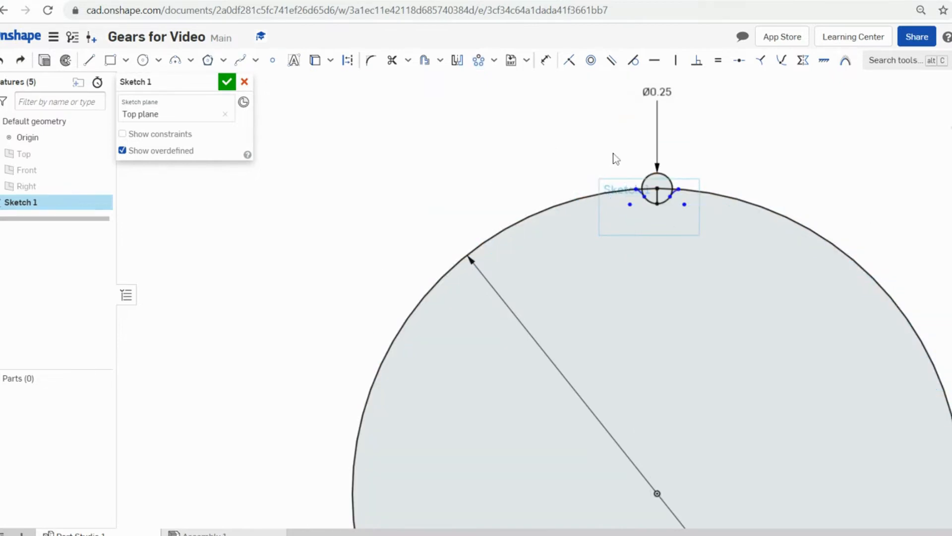
pyautogui.click(20, 60)
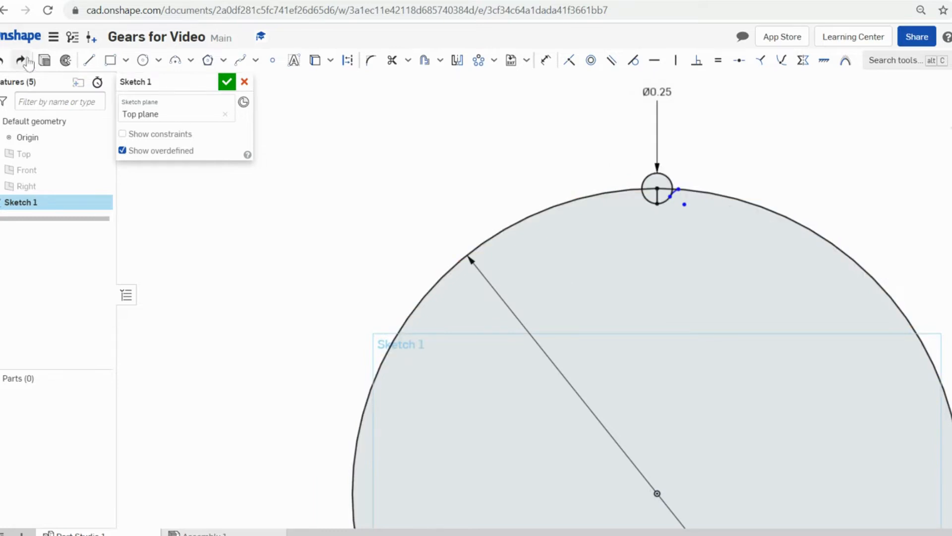
pyautogui.scroll(3, 620, 168)
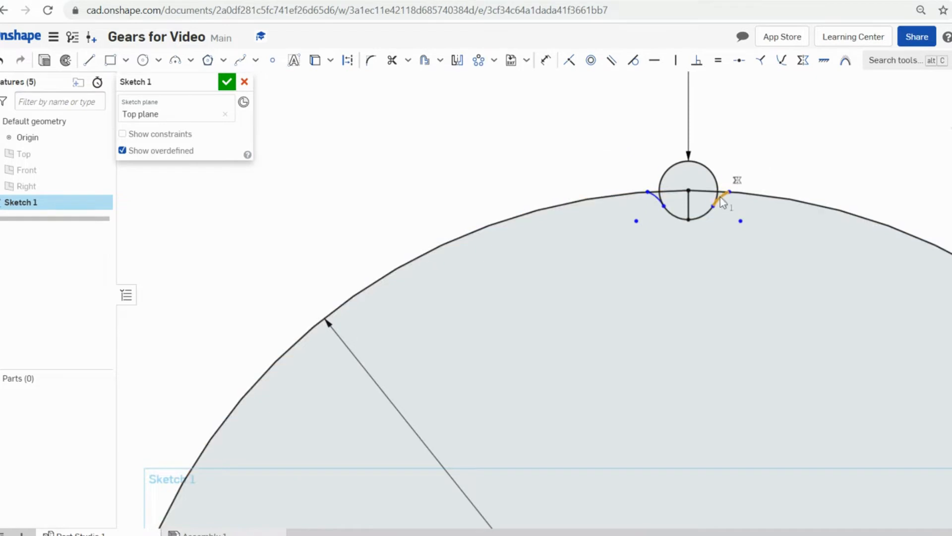
# - Circularly pattern the right arc and notch circle around the Ø5 circle's centre
pyautogui.click(720, 196)
pyautogui.click(709, 215)
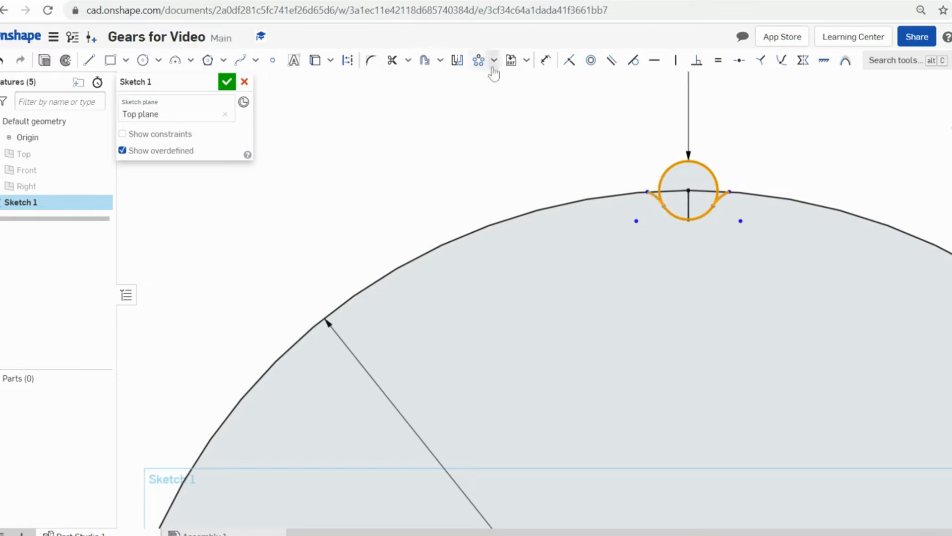
pyautogui.click(478, 60)
pyautogui.scroll(-5, 784, 471)
pyautogui.scroll(1, 783, 470)
pyautogui.moveTo(782, 470); pyautogui.dragTo(732, 271, button='middle')
pyautogui.scroll(-3, 723, 323)
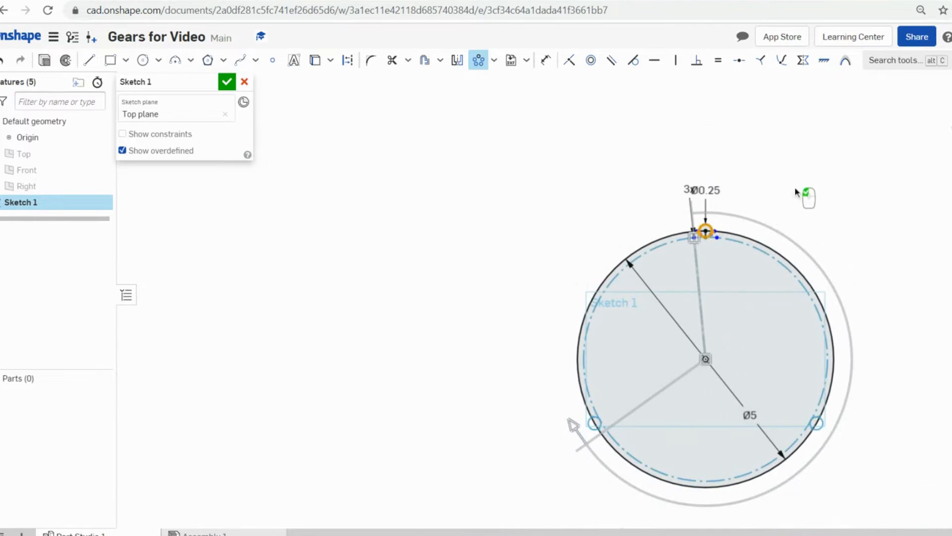
# - Change the notch pattern count from 30 to 40 copies around the Ø5 circle
pyautogui.click(825, 231)
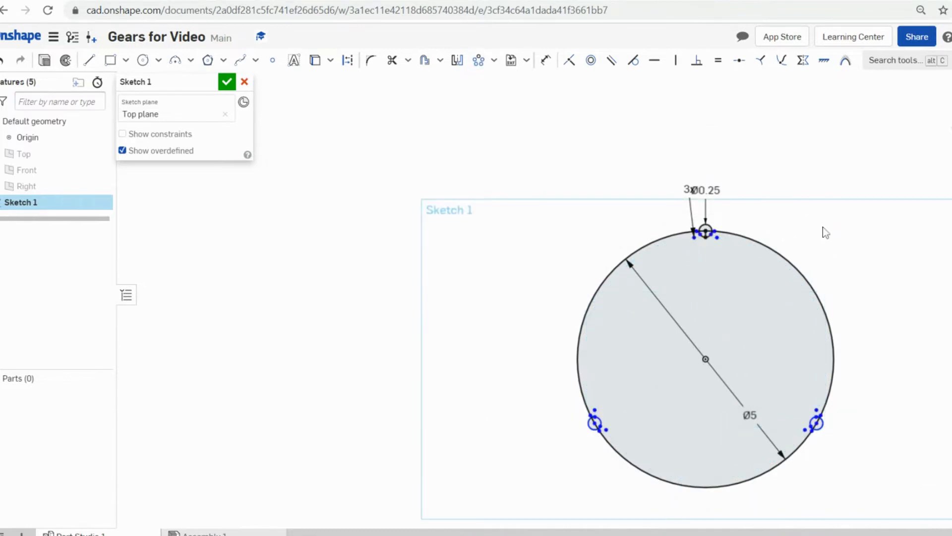
pyautogui.scroll(3, 671, 266)
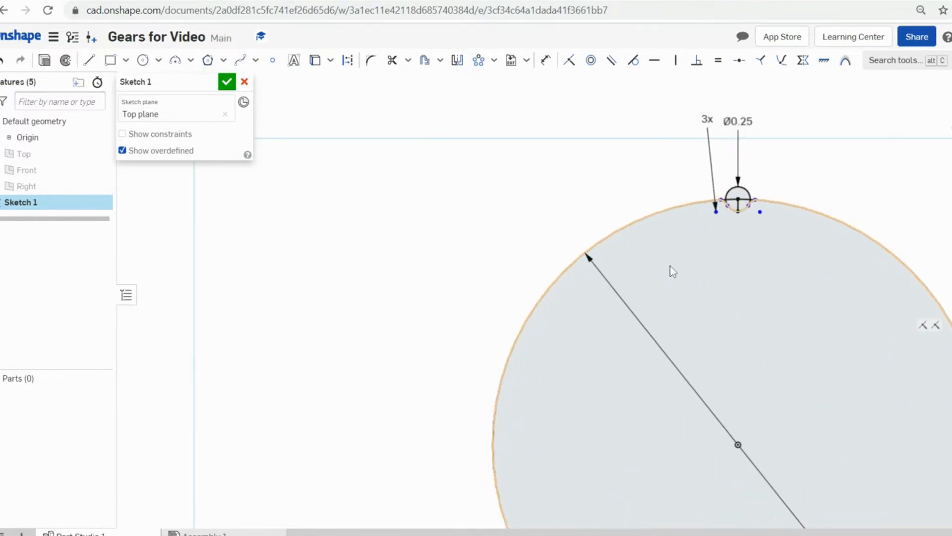
pyautogui.doubleClick(711, 115)
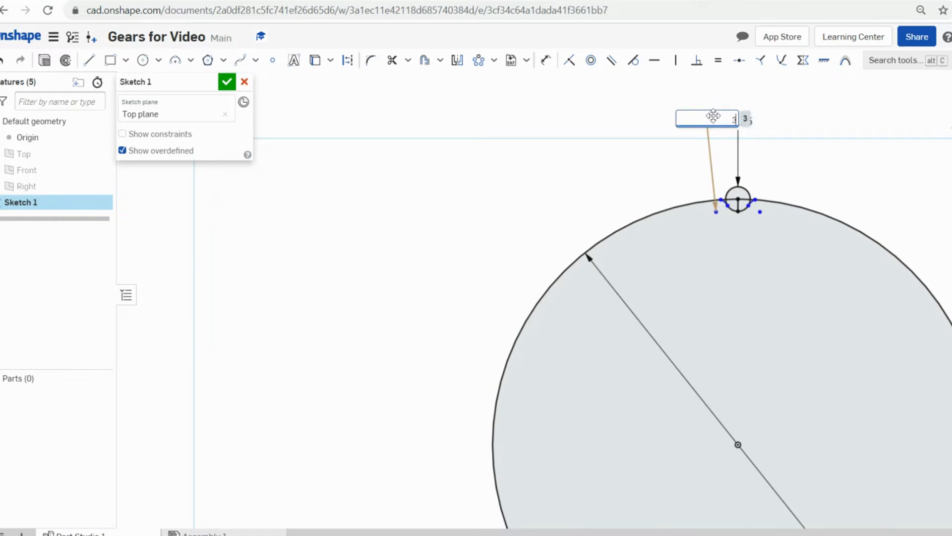
pyautogui.press('Return')
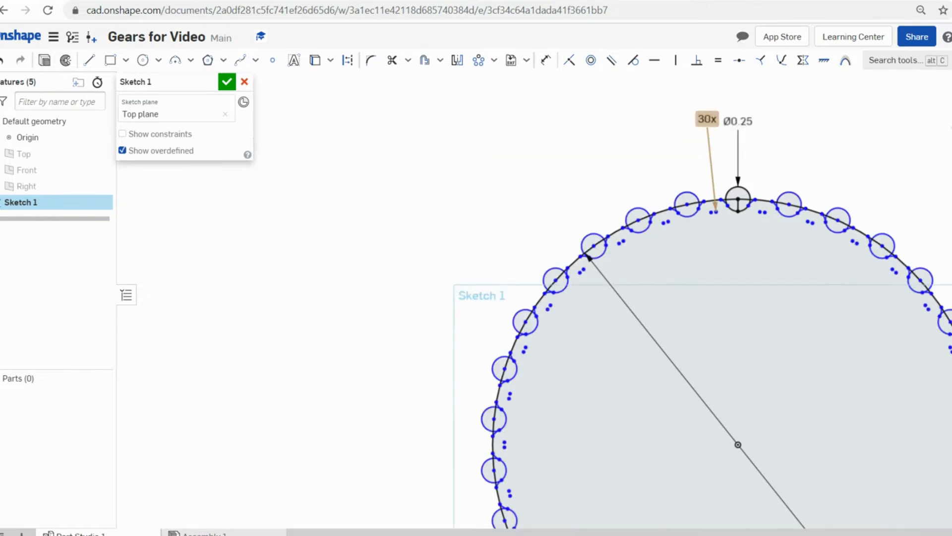
pyautogui.scroll(3, 721, 203)
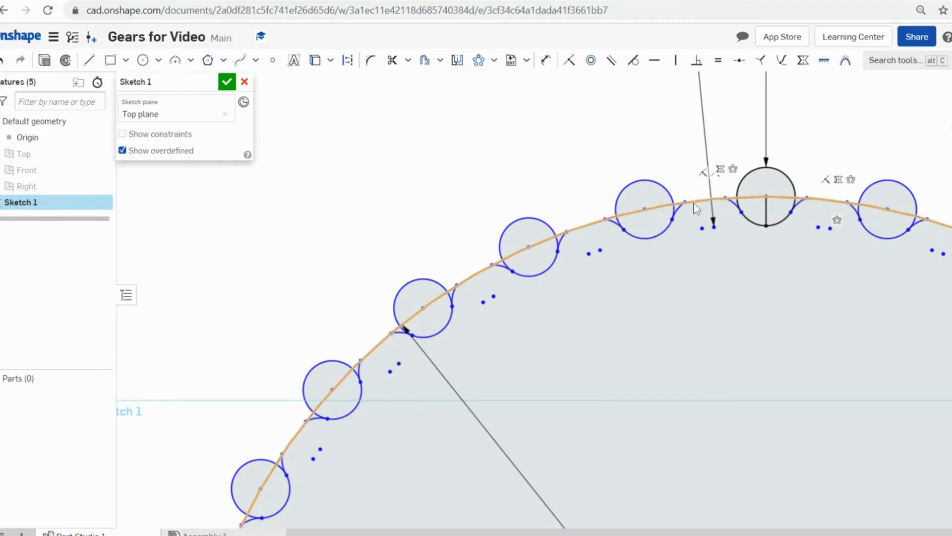
pyautogui.scroll(-5, 699, 201)
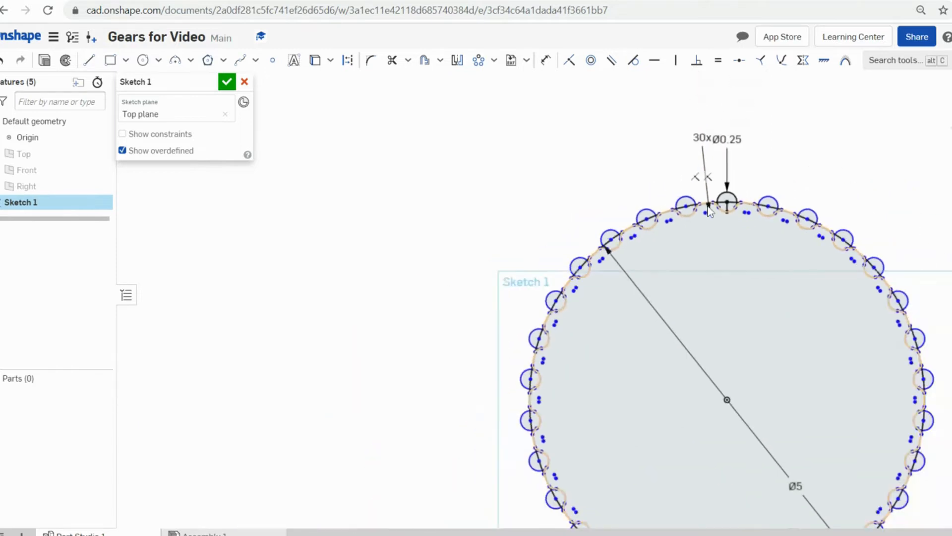
pyautogui.doubleClick(698, 137)
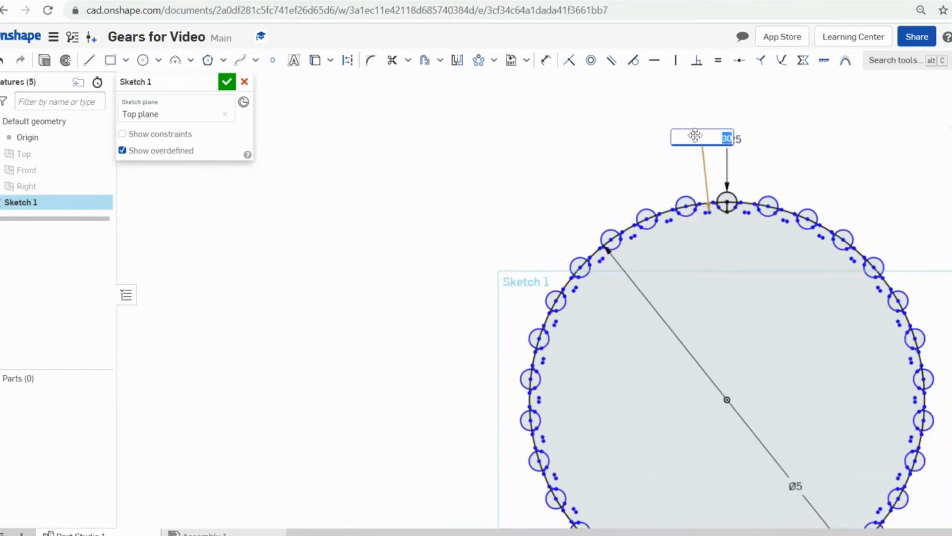
pyautogui.write('4')
pyautogui.press('Escape')
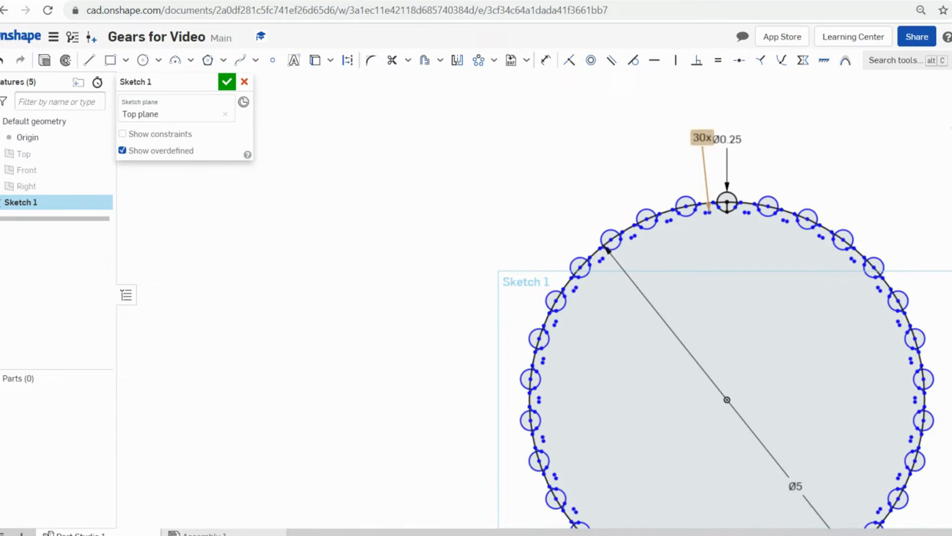
pyautogui.scroll(8, 694, 263)
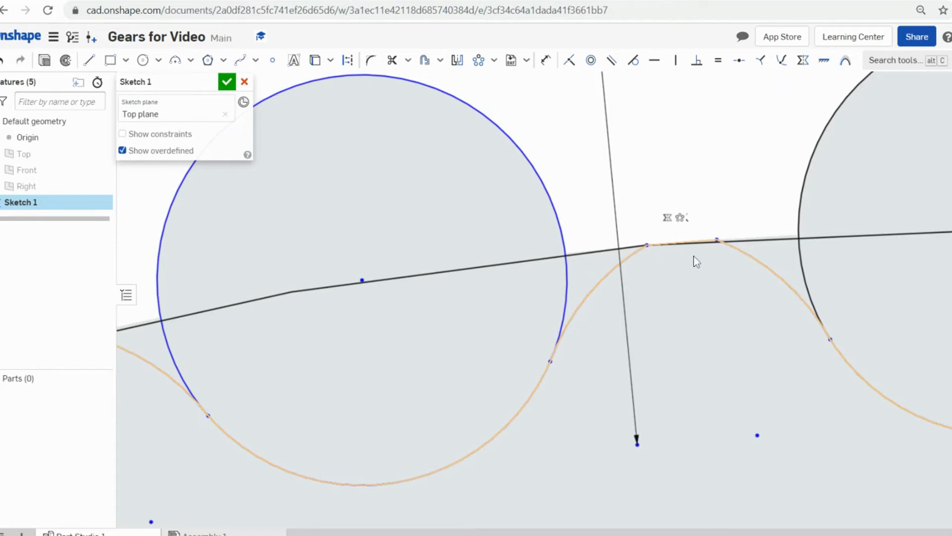
pyautogui.scroll(-8, 696, 260)
pyautogui.scroll(-6, 698, 268)
pyautogui.moveTo(717, 336)
pyautogui.mouseDown(button='middle')
pyautogui.moveTo(676, 192)
pyautogui.moveTo(664, 237)
pyautogui.mouseUp(button='middle')
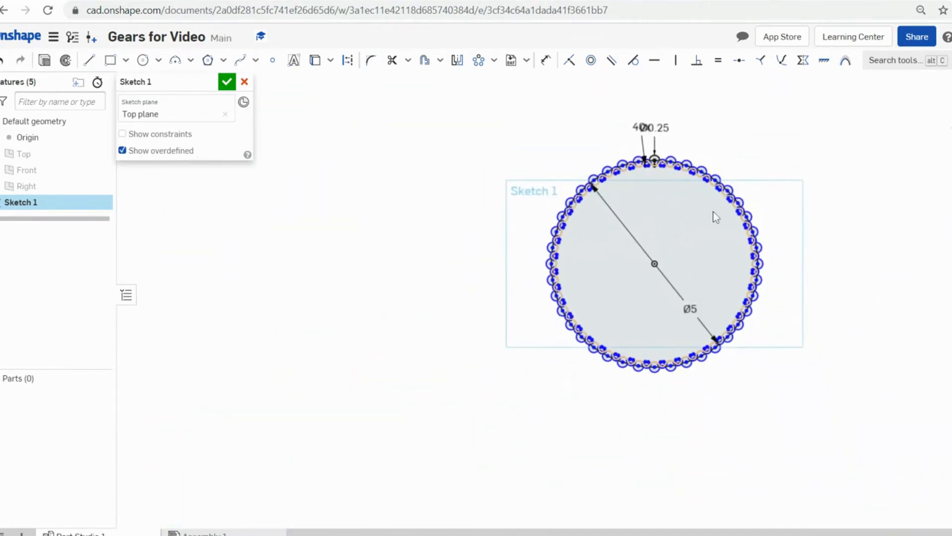
pyautogui.scroll(3, 713, 212)
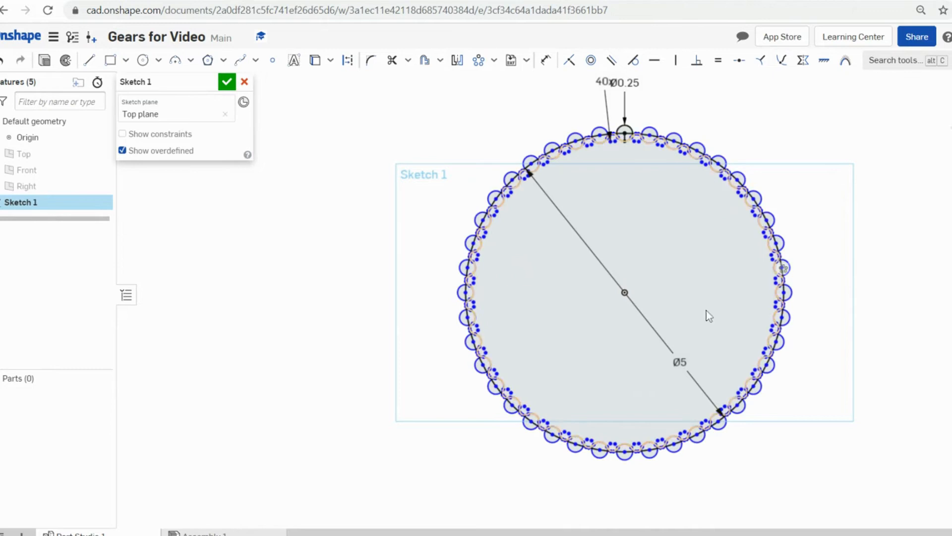
# - Select the notched gear region for extrusion and orbit to view it in 3D
pyautogui.click(733, 300)
pyautogui.scroll(1, 677, 273)
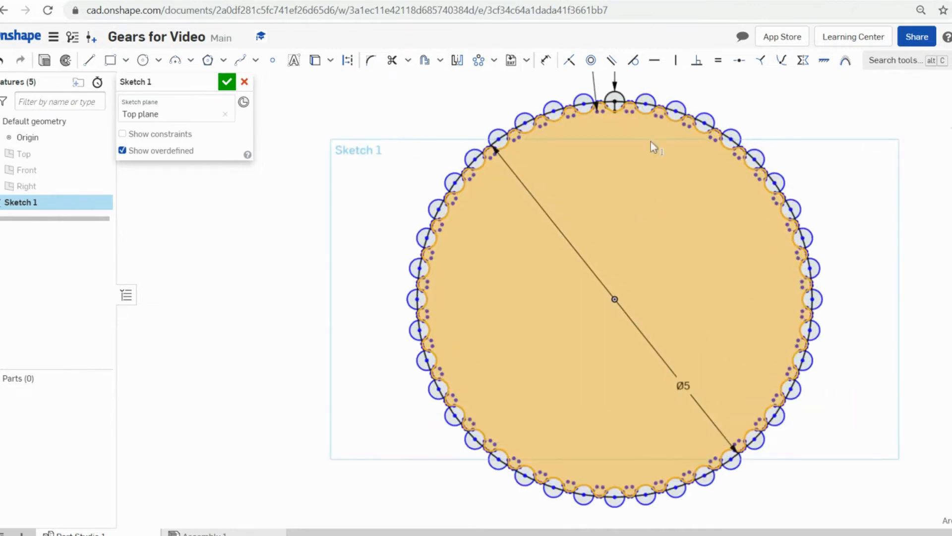
pyautogui.click(44, 61)
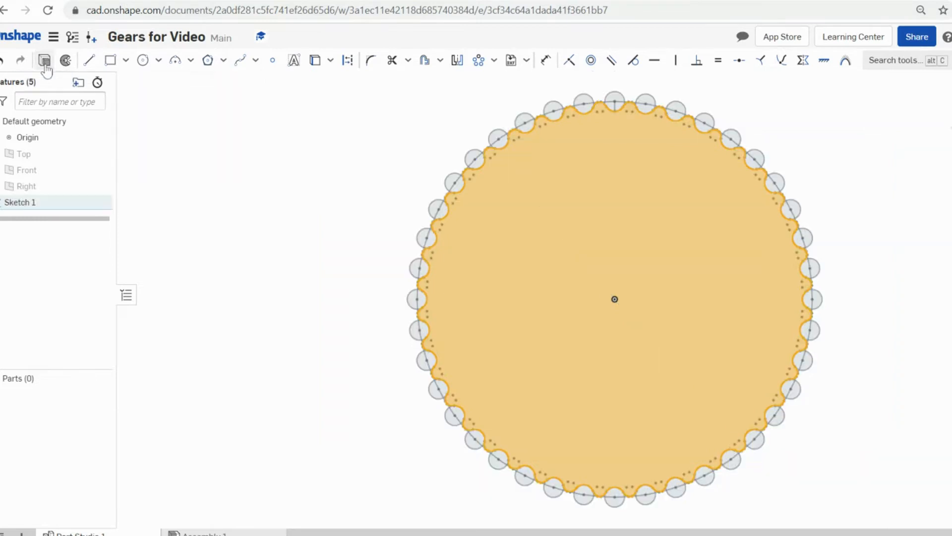
pyautogui.scroll(-2, 870, 416)
pyautogui.scroll(-2, 868, 411)
pyautogui.moveTo(866, 409); pyautogui.dragTo(864, 362, button='right')
pyautogui.scroll(1, 866, 361)
pyautogui.moveTo(868, 362); pyautogui.dragTo(665, 310, button='middle')
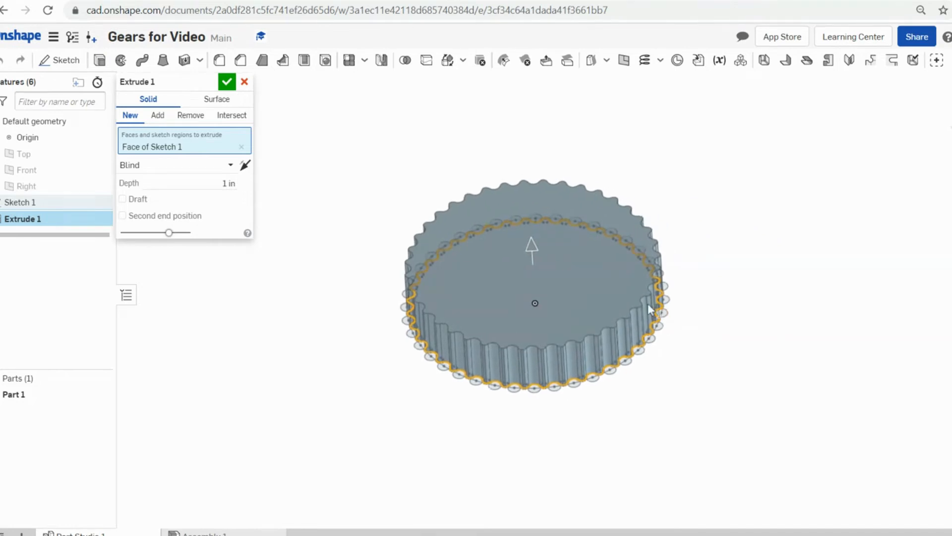
pyautogui.scroll(2, 616, 294)
pyautogui.scroll(2, 538, 293)
pyautogui.moveTo(538, 293); pyautogui.dragTo(627, 300, button='middle')
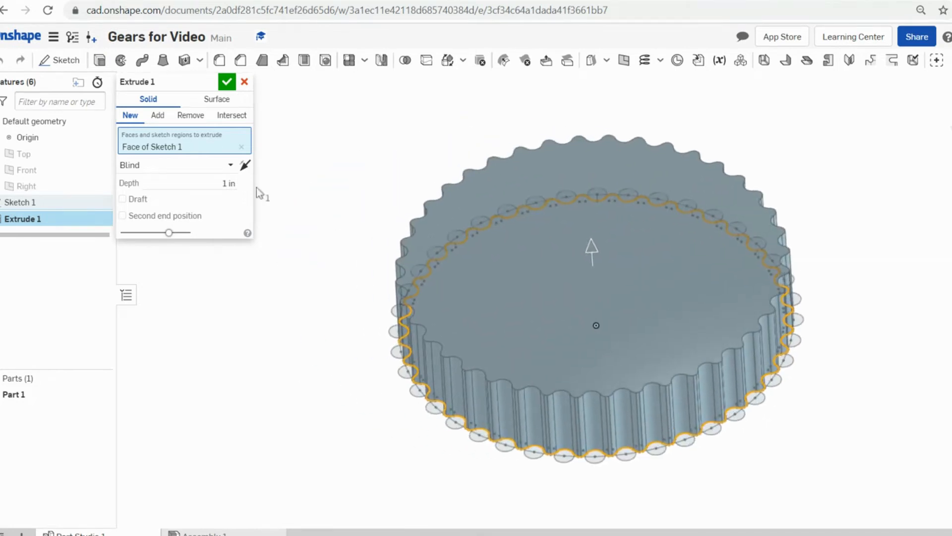
# - Set the extrude depth to 0.25 in and accept it as a solid part
pyautogui.click(230, 183)
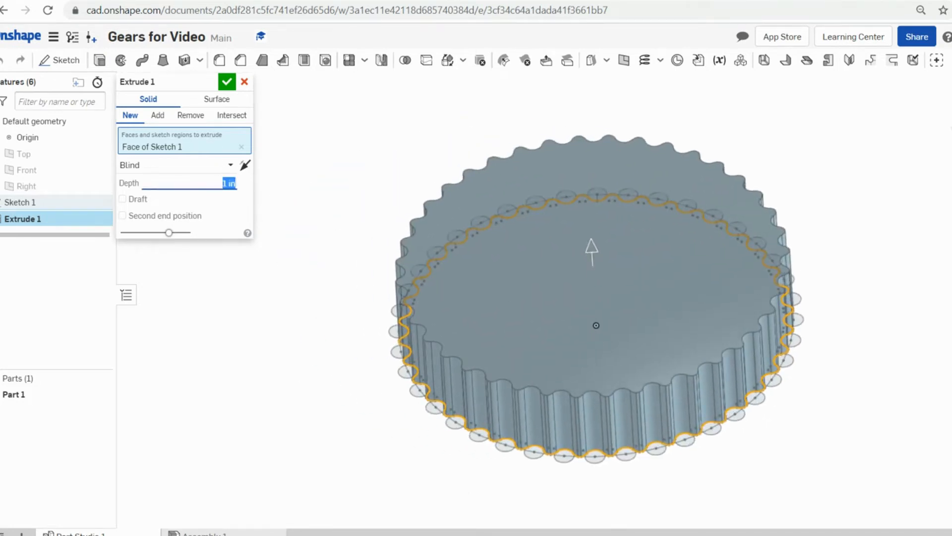
pyautogui.write('.25')
pyautogui.press('Return')
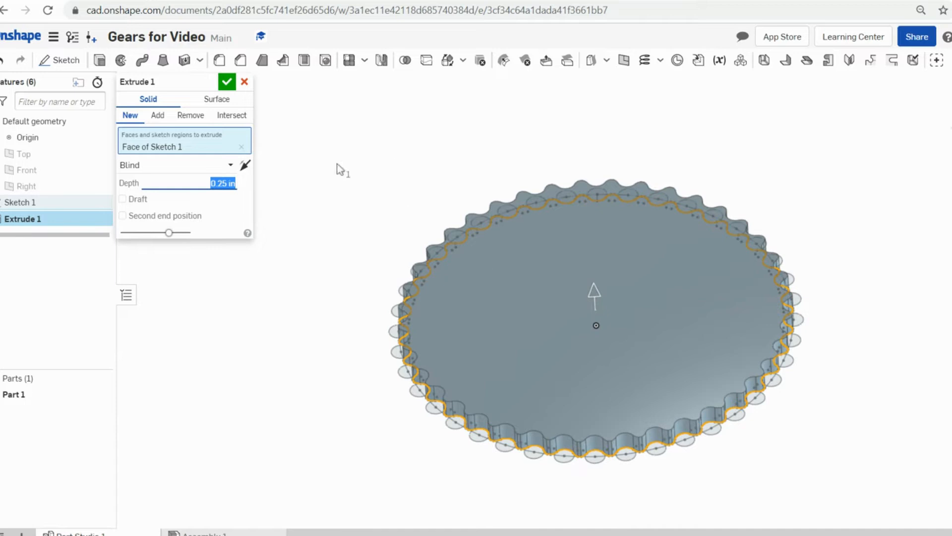
pyautogui.click(227, 81)
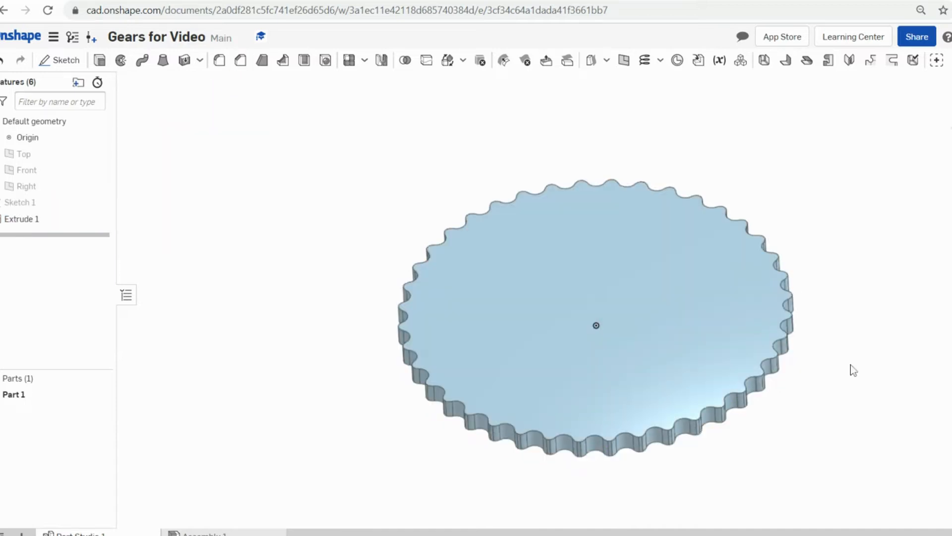
pyautogui.scroll(-3, 852, 355)
pyautogui.scroll(1, 844, 337)
pyautogui.moveTo(835, 334); pyautogui.dragTo(645, 242, button='middle')
pyautogui.moveTo(645, 242); pyautogui.dragTo(660, 273, button='right')
pyautogui.moveTo(583, 238); pyautogui.dragTo(689, 266, button='middle')
pyautogui.moveTo(690, 265); pyautogui.dragTo(663, 234, button='right')
pyautogui.scroll(3, 663, 234)
pyautogui.scroll(-3, 686, 278)
pyautogui.moveTo(697, 308); pyautogui.dragTo(604, 299, button='middle')
pyautogui.moveTo(603, 300); pyautogui.dragTo(608, 284, button='right')
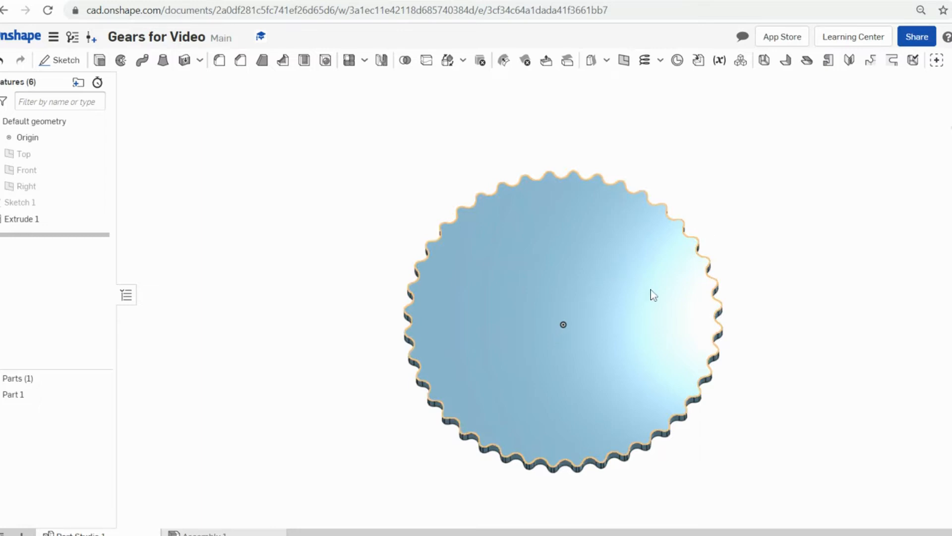
pyautogui.scroll(1, 645, 269)
pyautogui.scroll(-3, 549, 441)
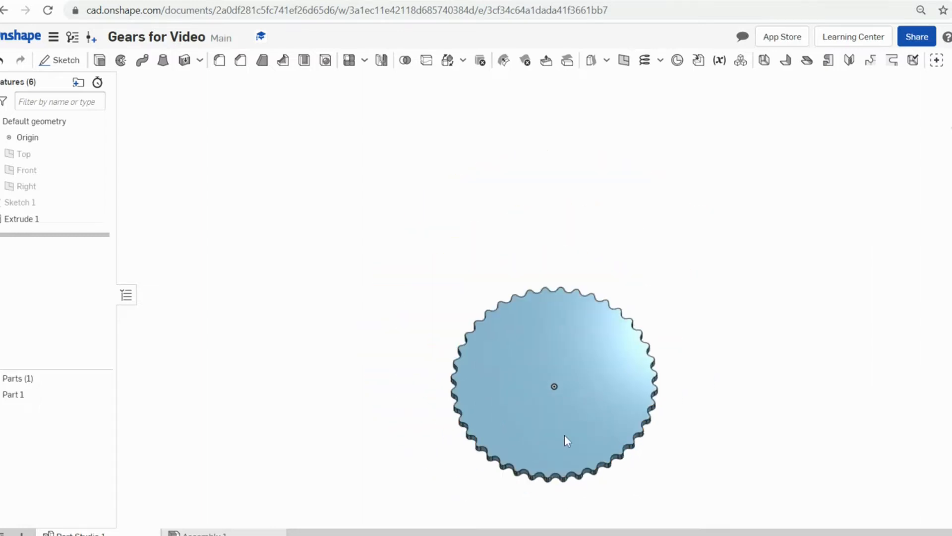
pyautogui.moveTo(564, 434); pyautogui.dragTo(575, 419, button='right')
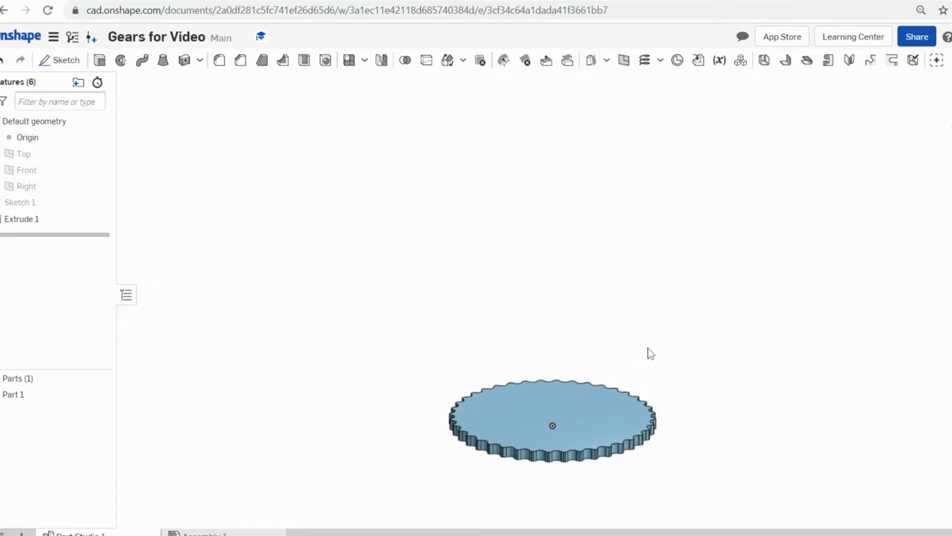
pyautogui.moveTo(581, 414); pyautogui.dragTo(570, 312, button='middle')
pyautogui.moveTo(570, 311); pyautogui.dragTo(571, 344, button='right')
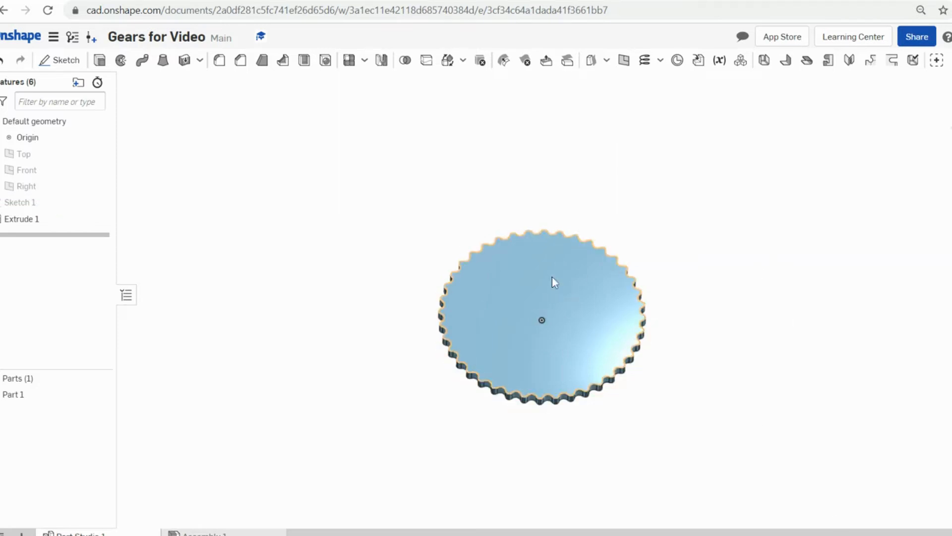
# - Start Sketch 2 on the gear's top face and view it face-on
pyautogui.click(60, 60)
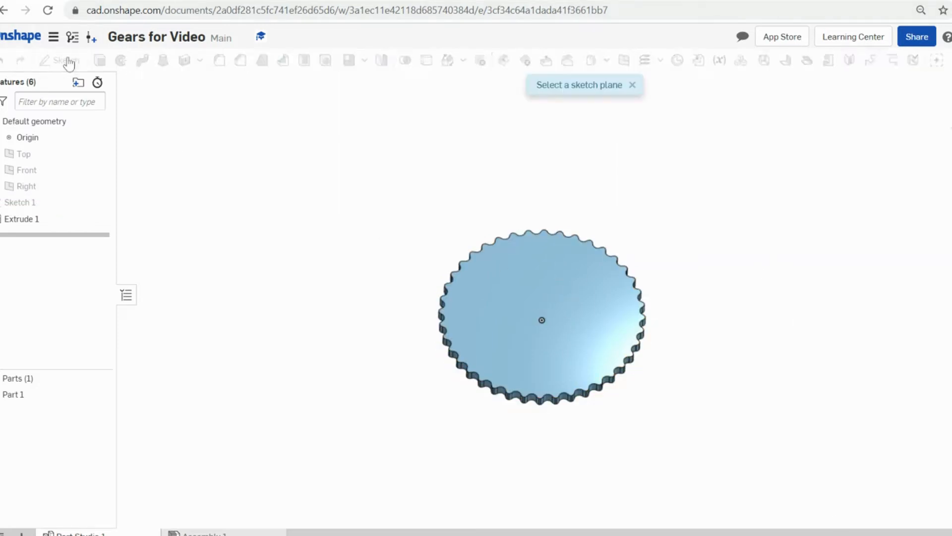
pyautogui.click(593, 296)
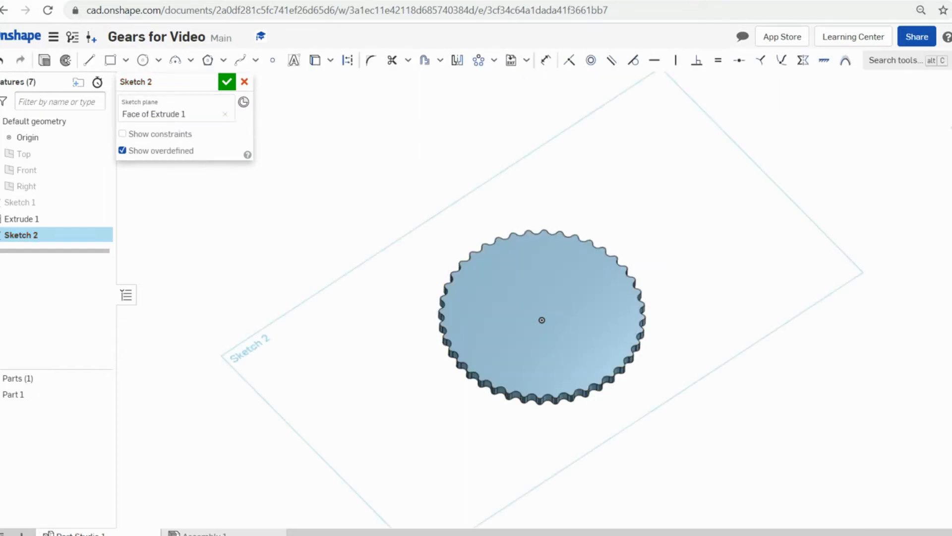
pyautogui.press('n')
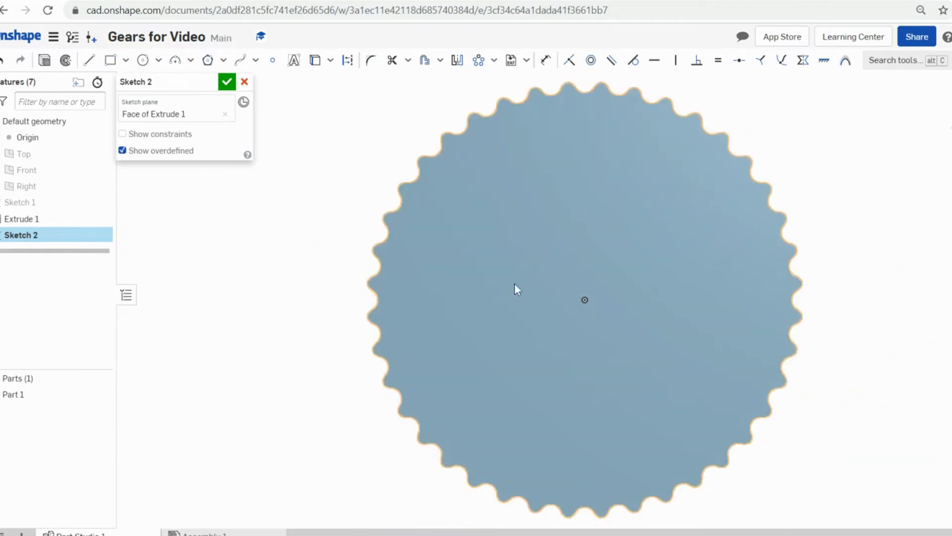
# - Draw a large inner circle and a Ø0.75 circle at the gear centre, then extrude them
pyautogui.click(142, 60)
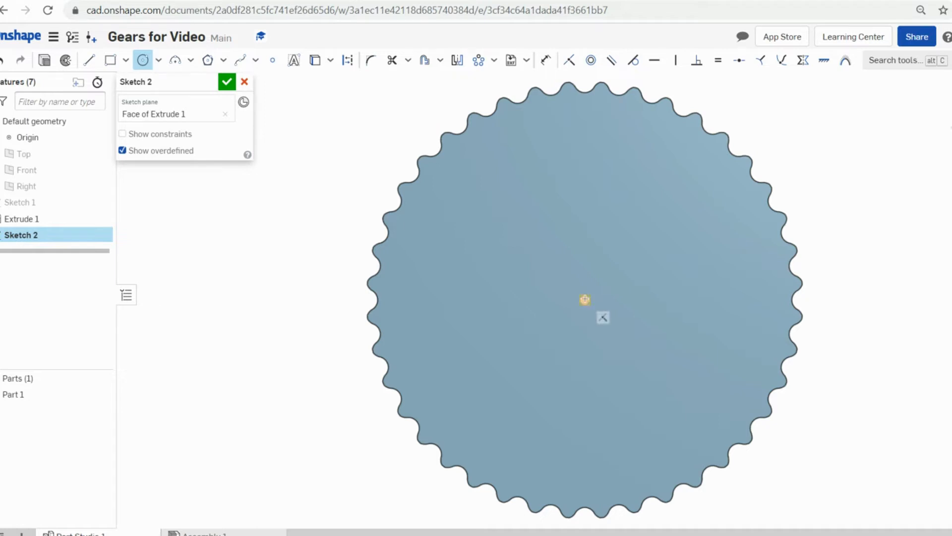
pyautogui.click(585, 299)
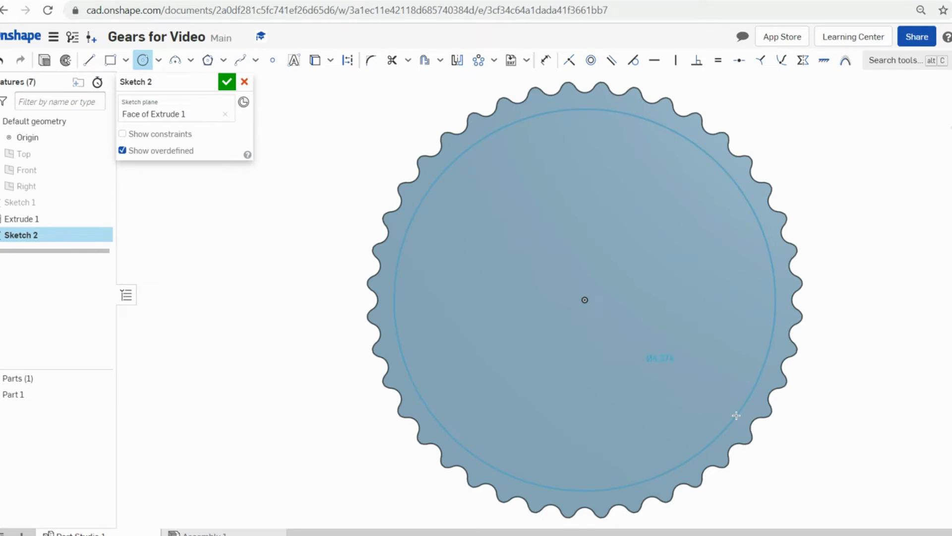
pyautogui.click(736, 415)
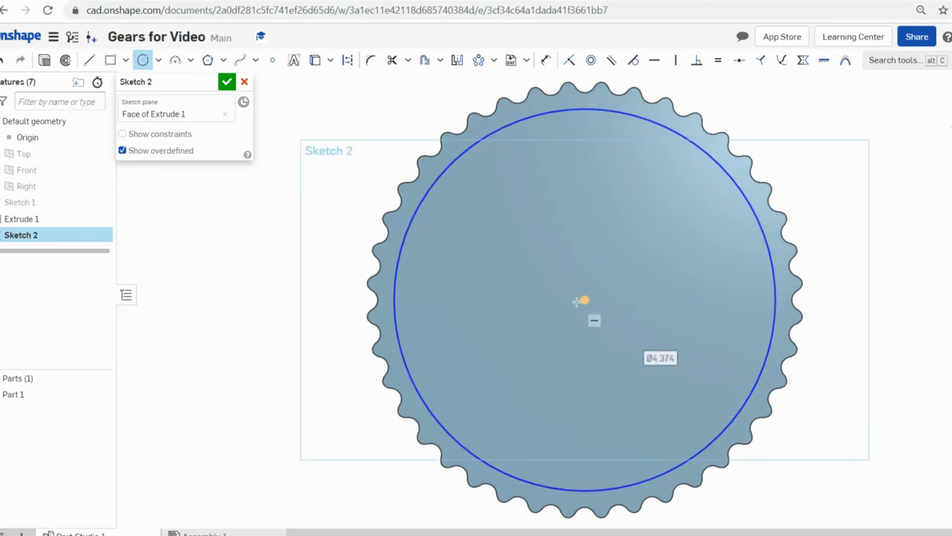
pyautogui.scroll(5, 617, 299)
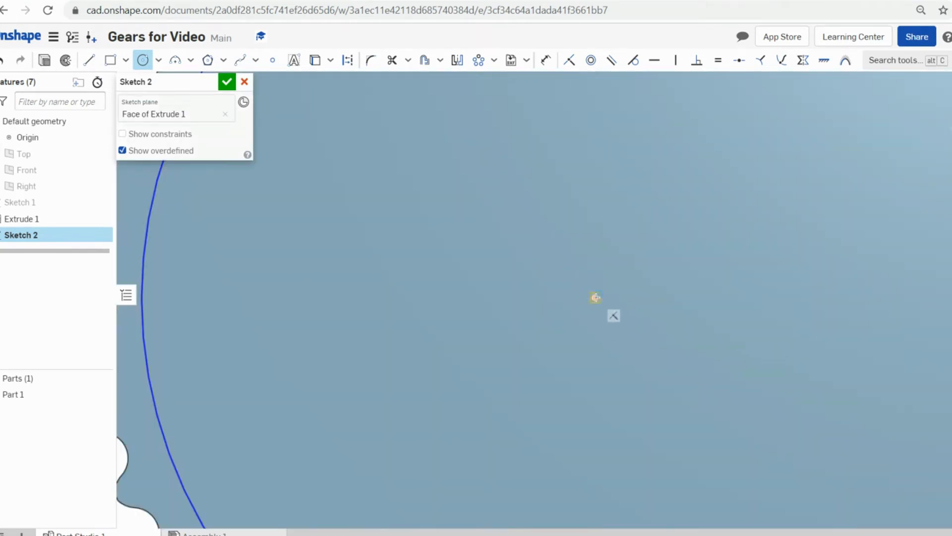
pyautogui.click(617, 300)
pyautogui.scroll(-5, 616, 300)
pyautogui.scroll(-5, 634, 336)
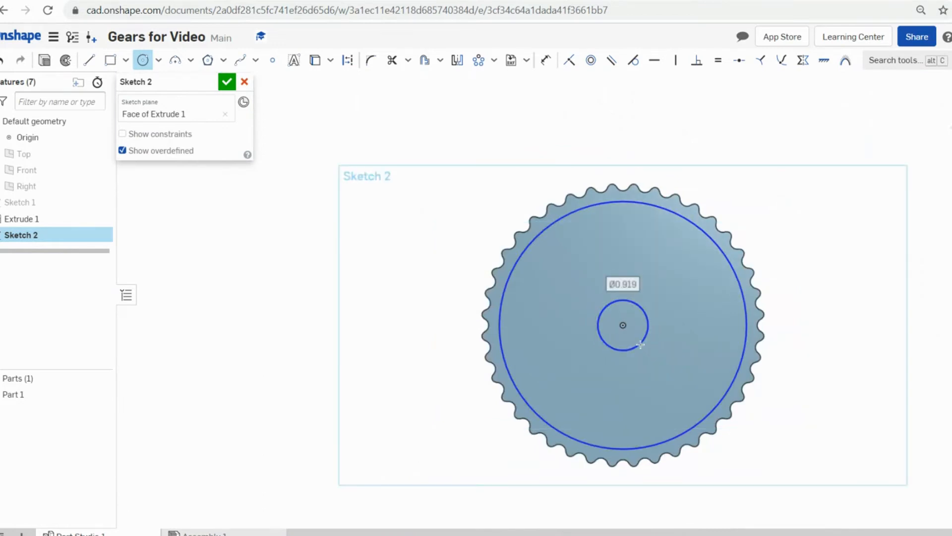
pyautogui.click(640, 344)
pyautogui.write('0.75')
pyautogui.press('Return')
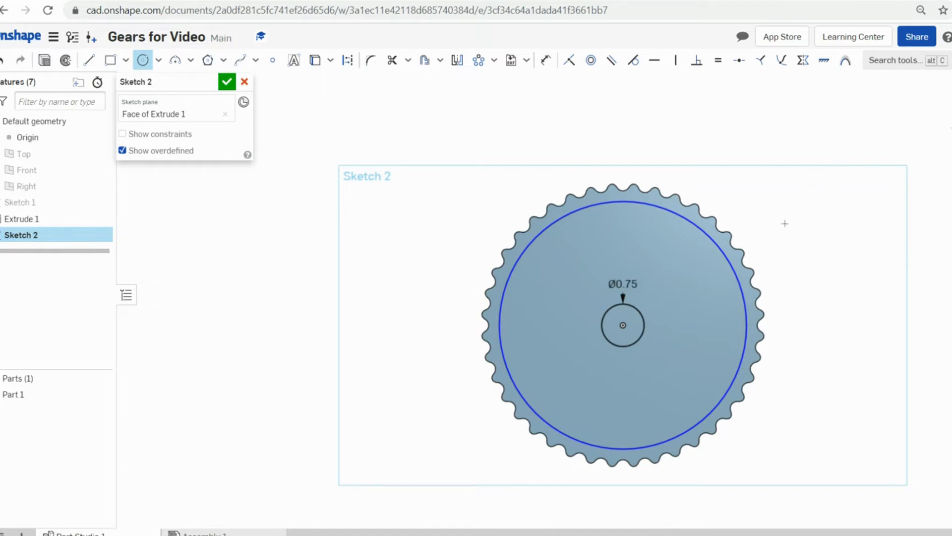
pyautogui.press('Escape')
pyautogui.hotkey('ctrl', 'a')
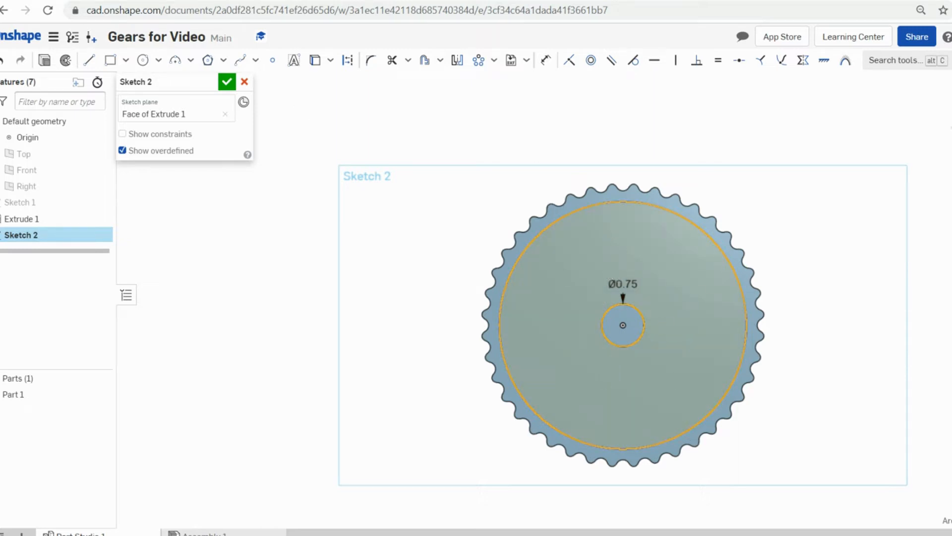
pyautogui.click(49, 63)
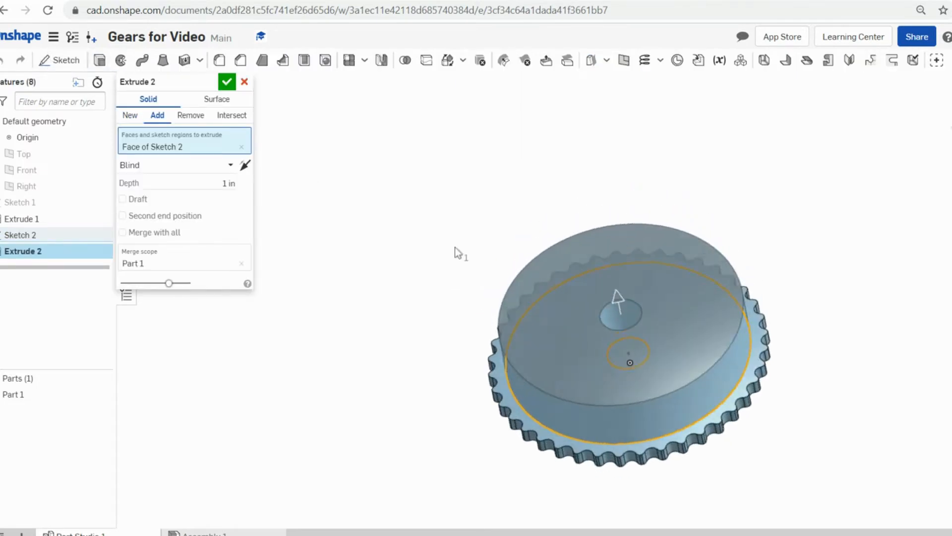
# - Switch Extrude 2 to Remove with a 0.1 in depth and confirm the recess
pyautogui.click(191, 118)
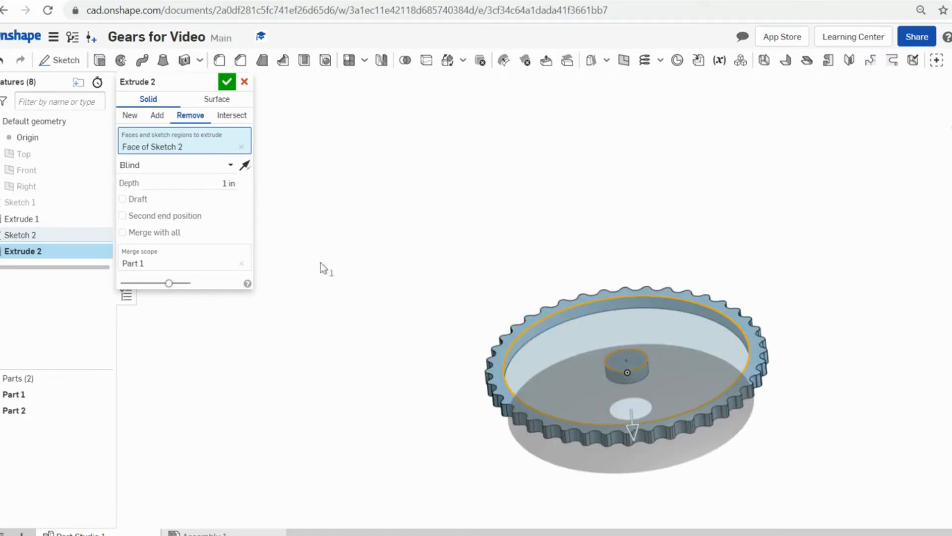
pyautogui.click(229, 183)
pyautogui.press('BackSpace')
pyautogui.write('0.1')
pyautogui.press('Return')
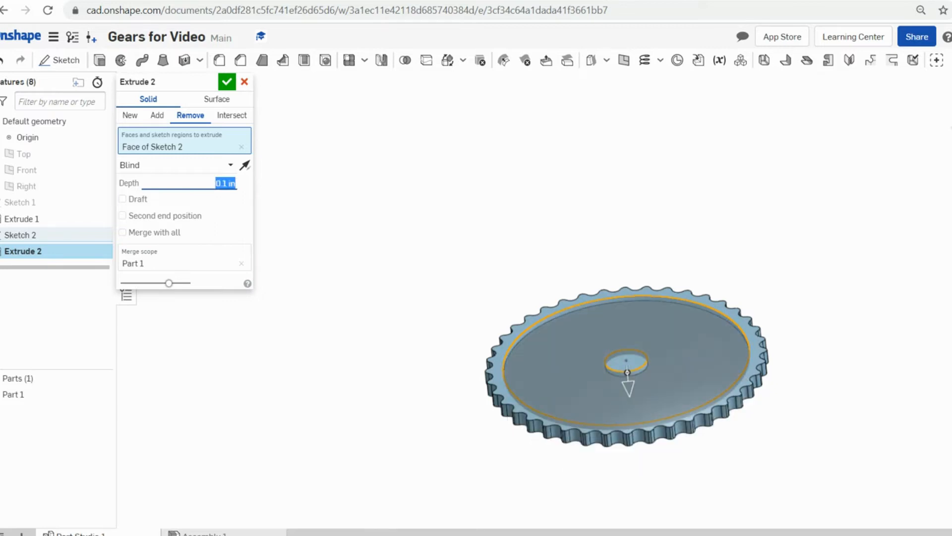
pyautogui.click(227, 83)
# - Orbit the gear edge-on and back to inspect the 0.1 in recess
pyautogui.scroll(5, 730, 382)
pyautogui.scroll(-5, 733, 362)
pyautogui.moveTo(750, 395); pyautogui.dragTo(754, 452, button='right')
pyautogui.scroll(5, 684, 381)
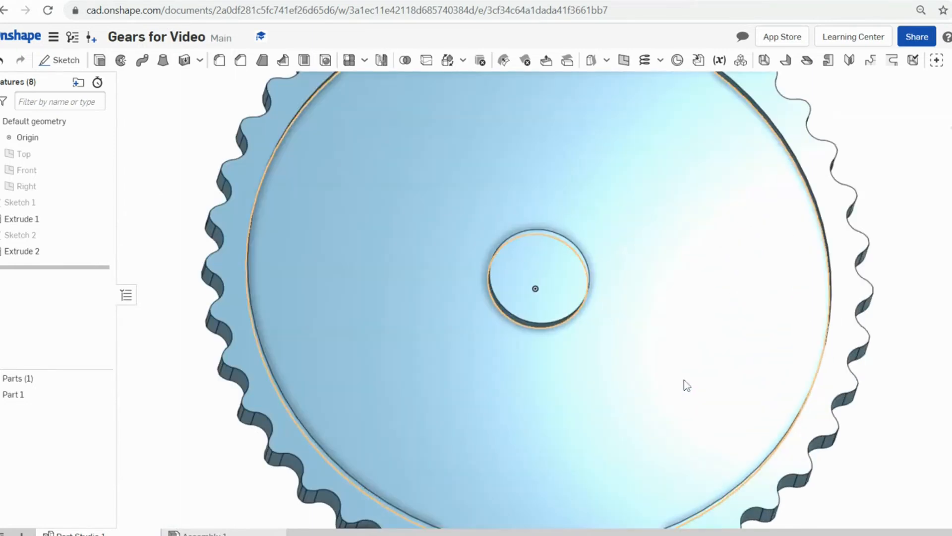
pyautogui.scroll(-5, 678, 370)
pyautogui.scroll(1, 676, 366)
pyautogui.rightClick(676, 367)
pyautogui.scroll(-1, 672, 382)
pyautogui.moveTo(672, 382)
pyautogui.mouseDown(button='right')
pyautogui.moveTo(665, 356)
pyautogui.moveTo(657, 378)
pyautogui.mouseUp(button='right')
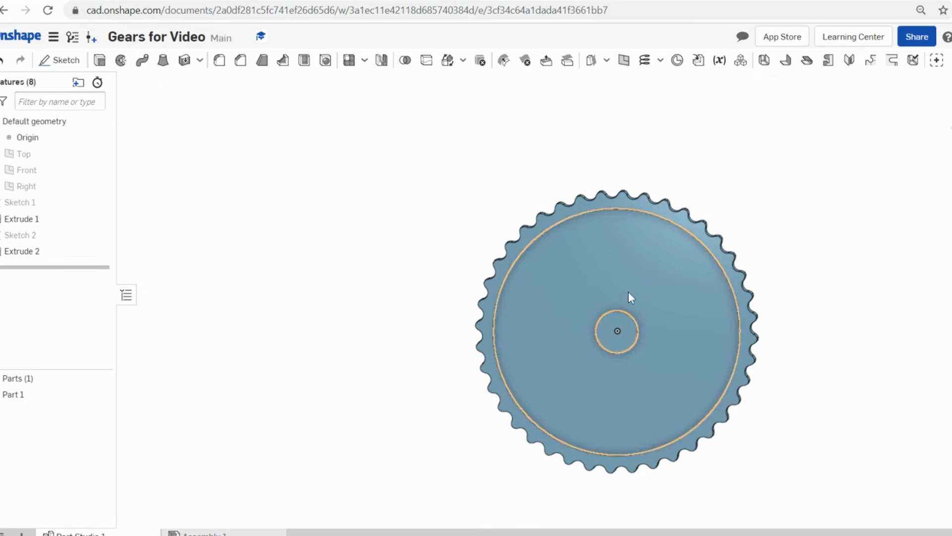
pyautogui.scroll(2, 634, 295)
pyautogui.scroll(-2, 634, 305)
pyautogui.scroll(5, 635, 332)
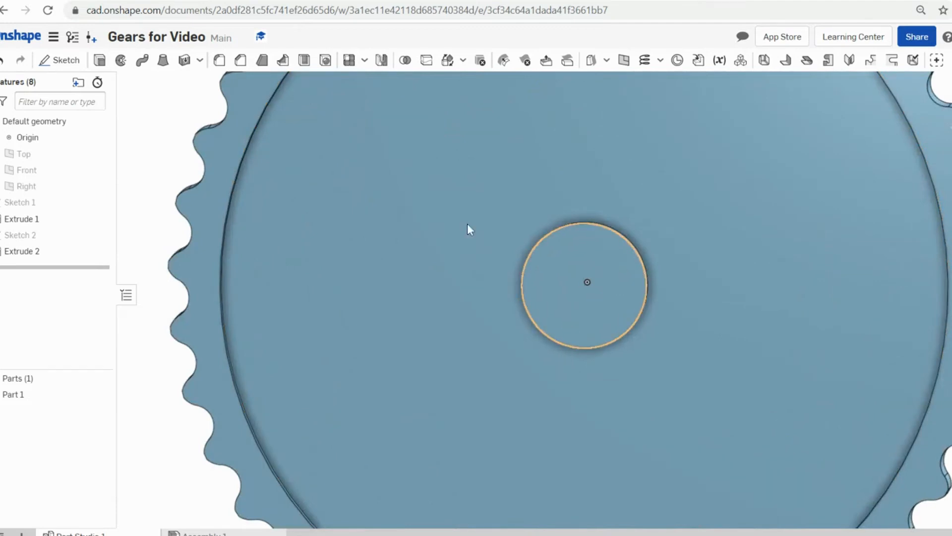
# - Start a sketch on the gear's face, viewed normal to it, with the centre-point circle tool
pyautogui.click(61, 64)
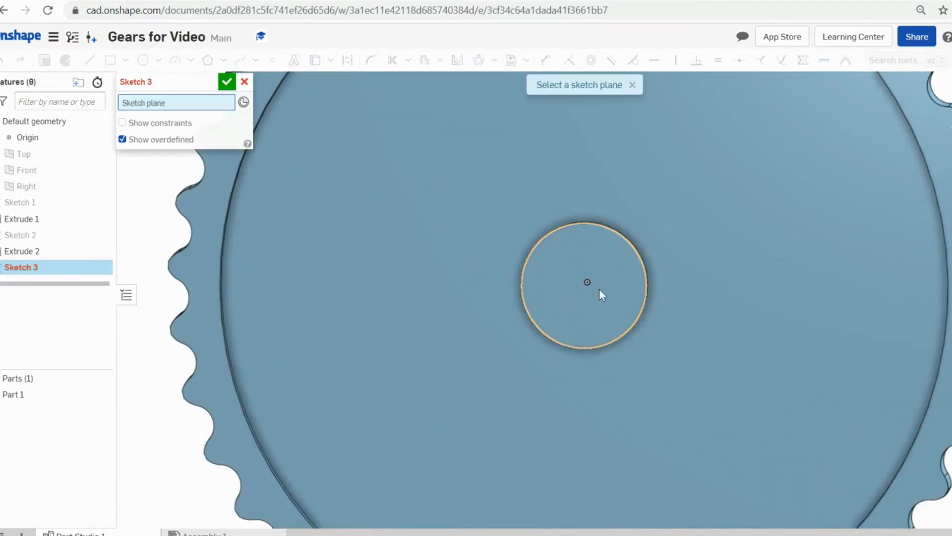
pyautogui.click(595, 262)
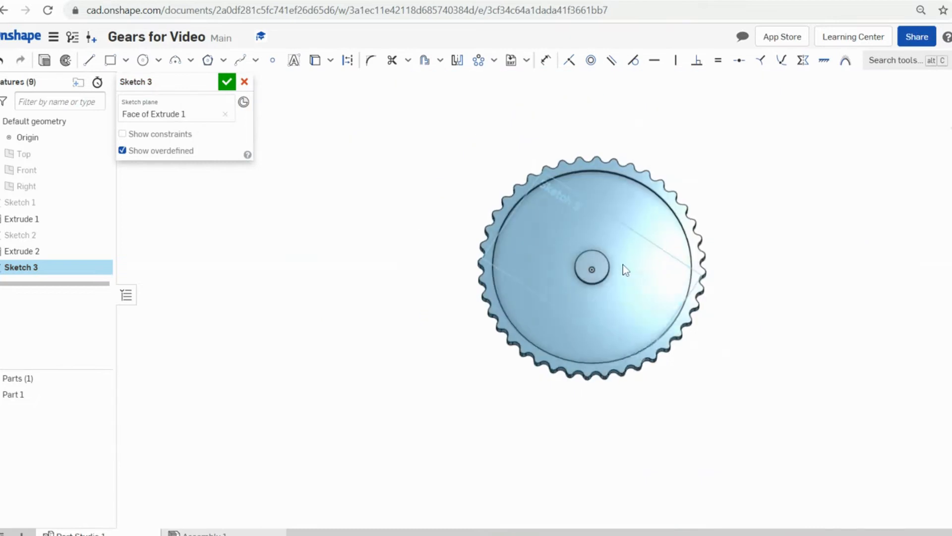
pyautogui.scroll(5, 592, 264)
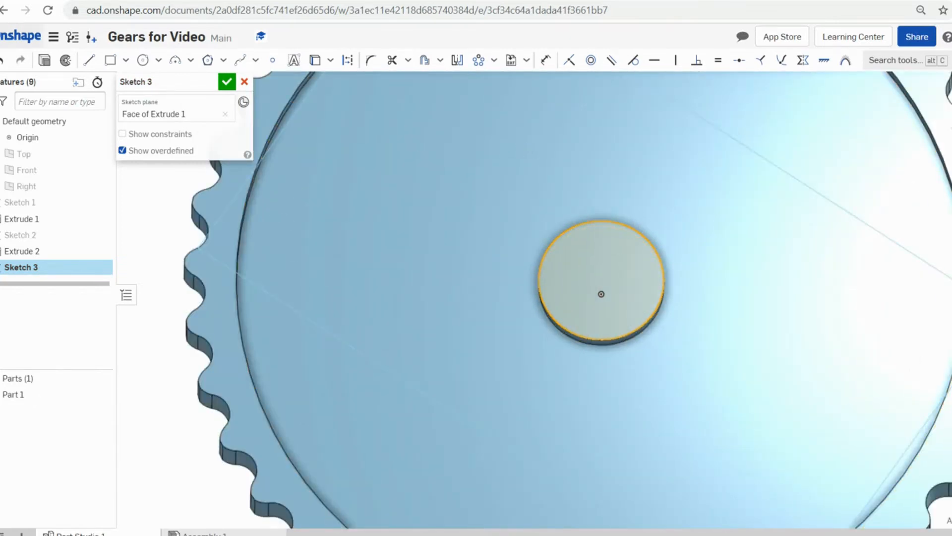
pyautogui.click(143, 60)
pyautogui.moveTo(602, 294); pyautogui.dragTo(610, 287, button='middle')
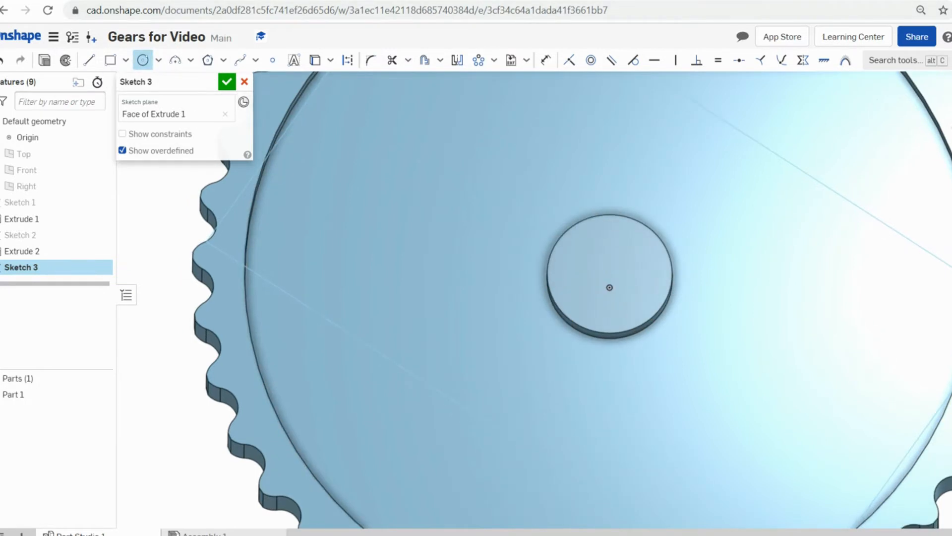
pyautogui.press('n')
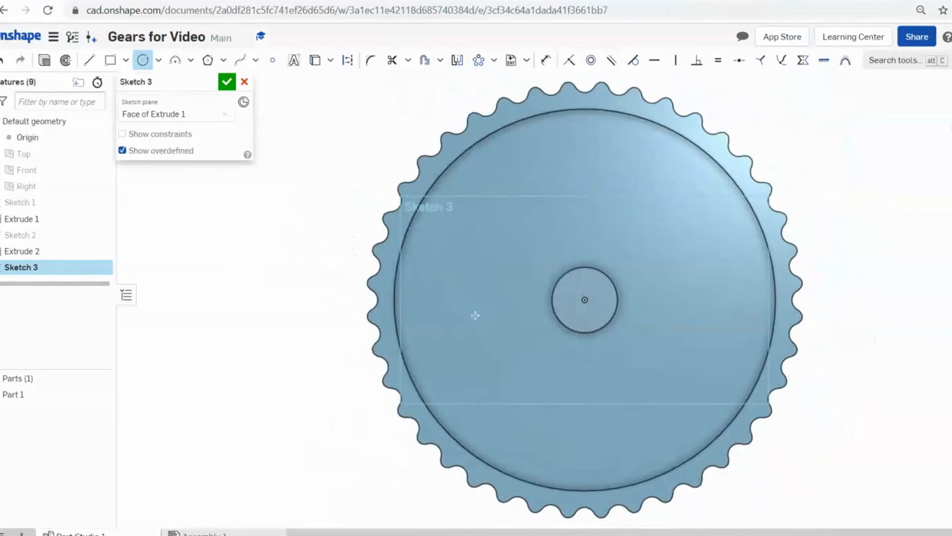
# - Draw a Ø0.5 circle at the hub centre and set up a Remove extrude from it
pyautogui.click(598, 320)
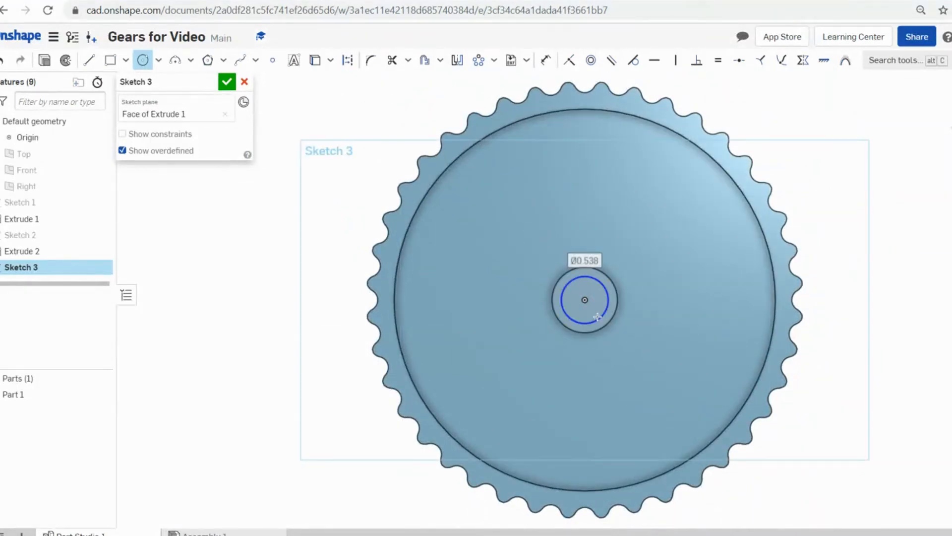
pyautogui.write('.5')
pyautogui.press('Return')
pyautogui.press('Escape')
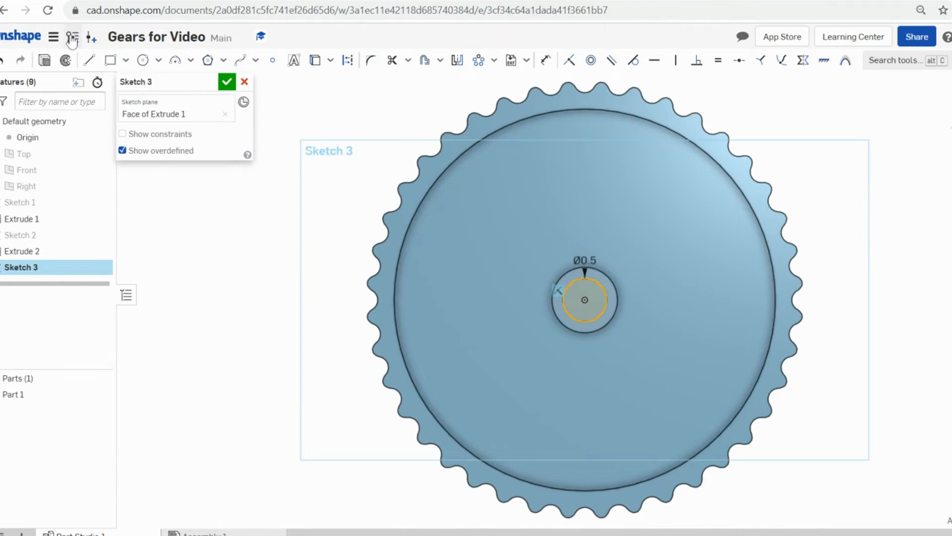
pyautogui.click(45, 61)
pyautogui.click(190, 115)
# - Confirm the Ø0.5 hole cut through the hub and view the gear isometrically
pyautogui.click(227, 82)
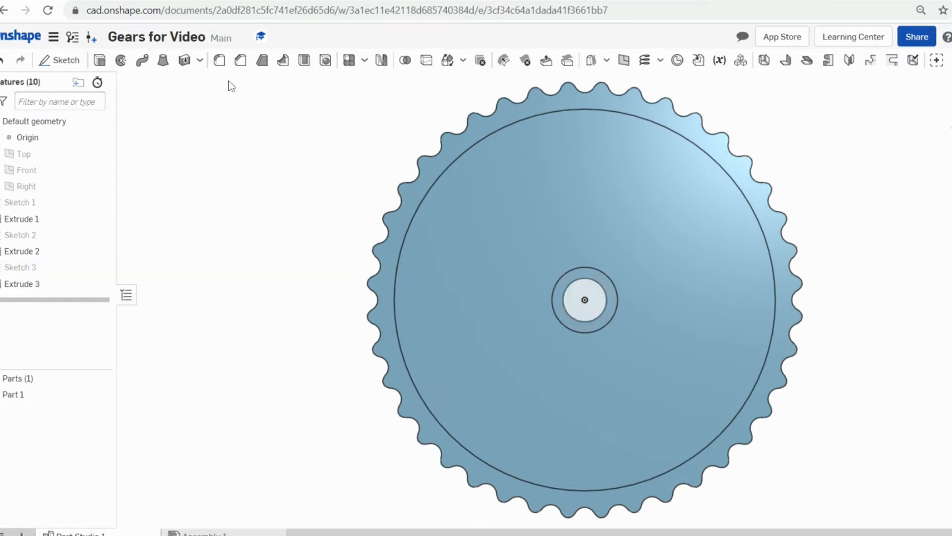
pyautogui.press('f')
pyautogui.hotkey('shift', '7')
pyautogui.scroll(5, 502, 240)
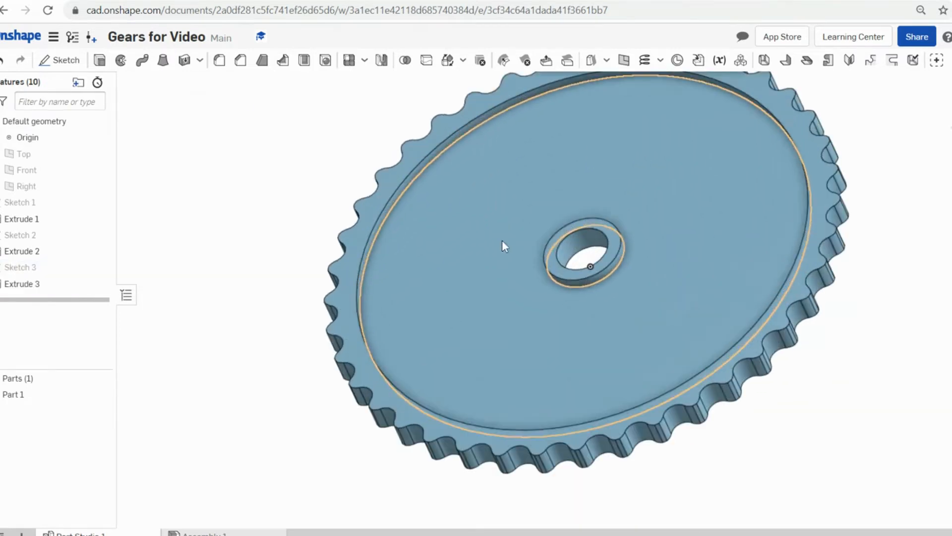
pyautogui.moveTo(680, 204); pyautogui.dragTo(579, 182, button='middle')
pyautogui.scroll(2, 692, 284)
pyautogui.scroll(-5, 579, 184)
# - Look down on the gear from the top and zoom in to inspect the centre hole
pyautogui.hotkey('shift', '5')
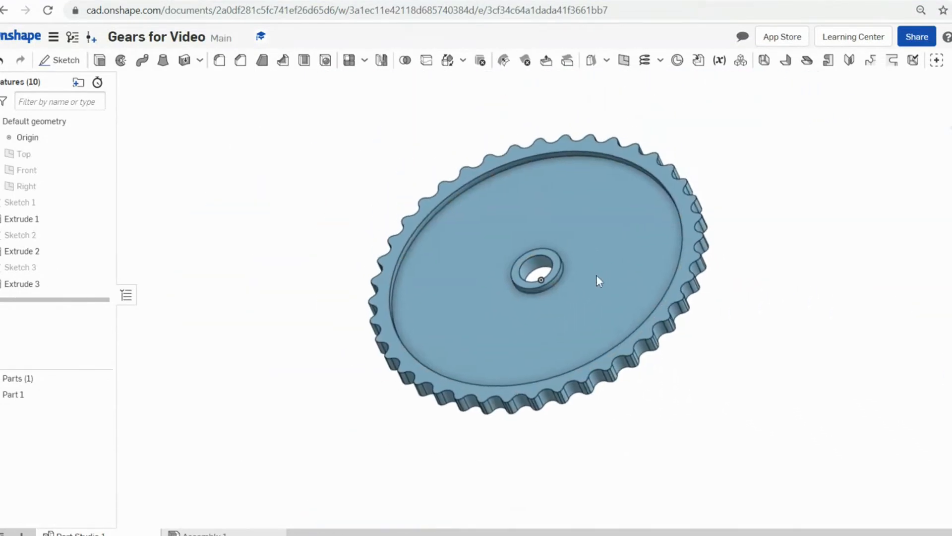
pyautogui.scroll(2, 595, 238)
pyautogui.moveTo(578, 215); pyautogui.dragTo(561, 236, button='middle')
pyautogui.scroll(-4, 561, 231)
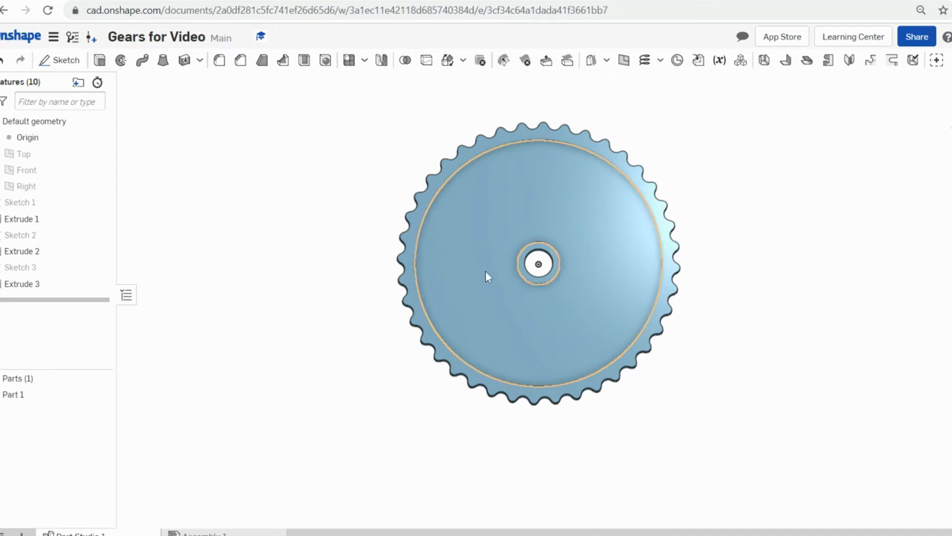
pyautogui.moveTo(492, 239)
pyautogui.mouseDown(button='middle')
pyautogui.moveTo(446, 275)
pyautogui.moveTo(480, 249)
pyautogui.mouseUp(button='middle')
pyautogui.scroll(2, 480, 252)
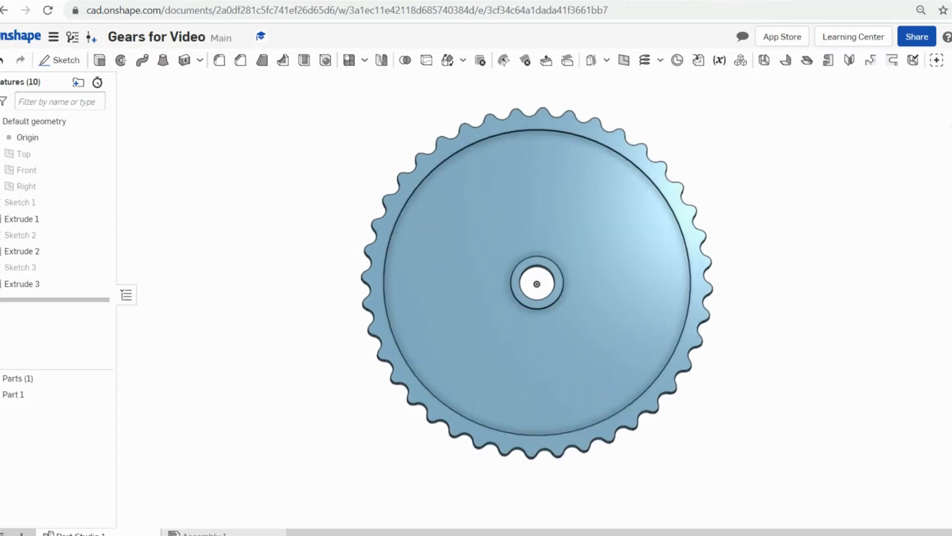
pyautogui.moveTo(102, 532)
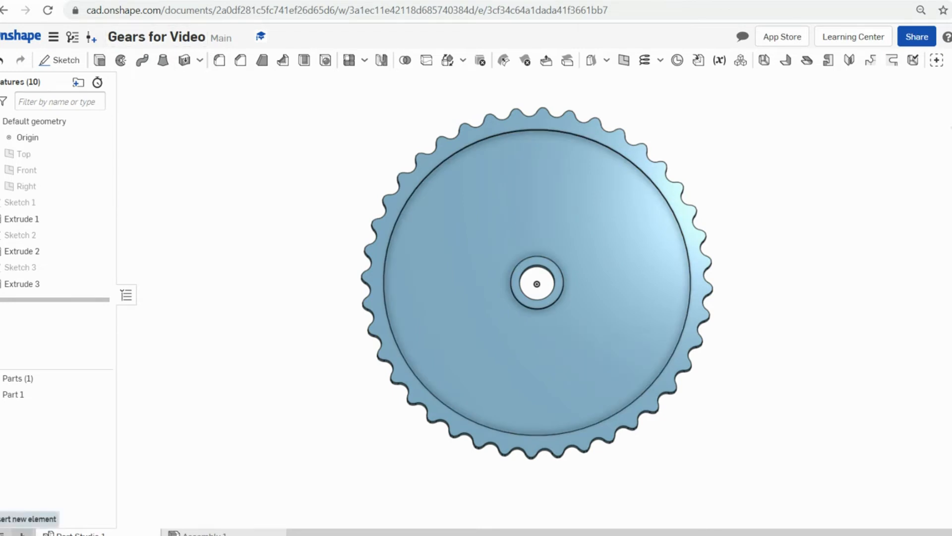
# - Create a new Part Studio and start a sketch on its Top plane
pyautogui.click(22, 533)
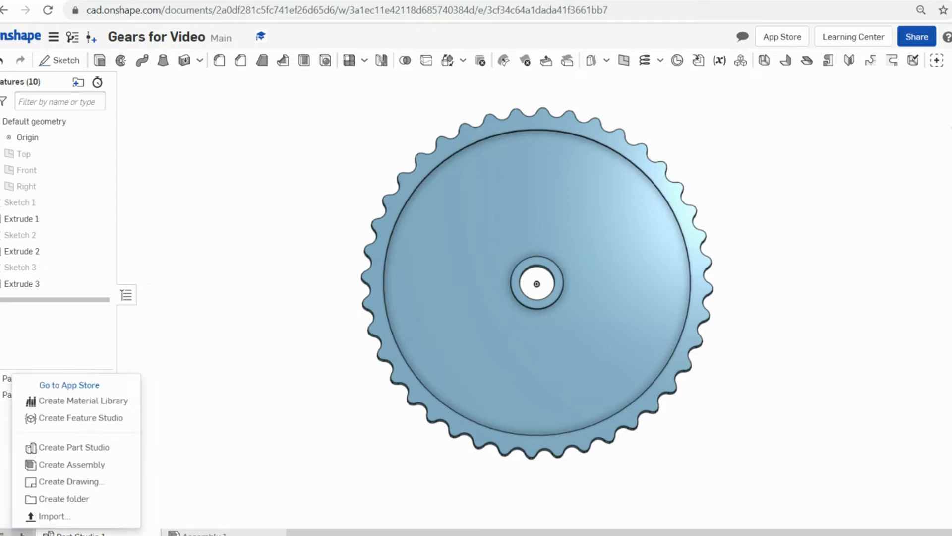
pyautogui.click(49, 448)
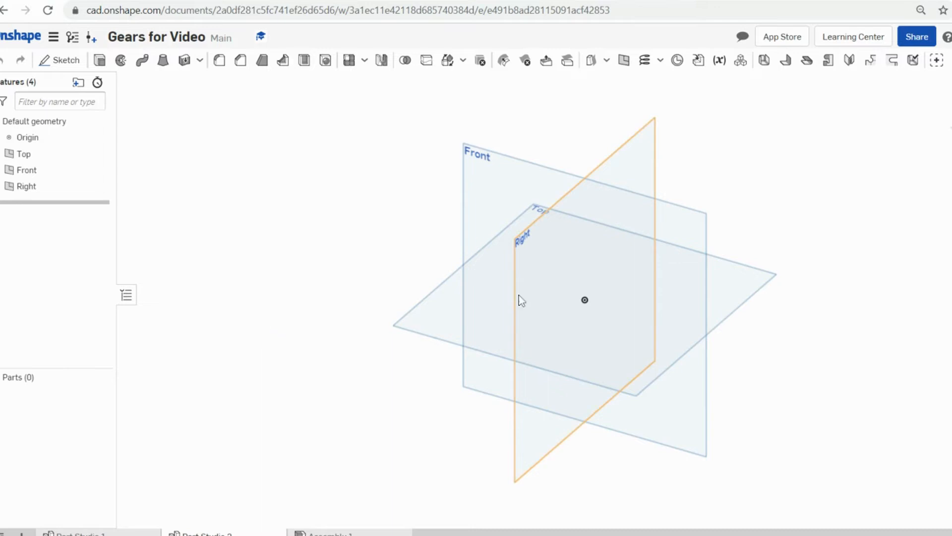
pyautogui.click(63, 65)
pyautogui.click(447, 319)
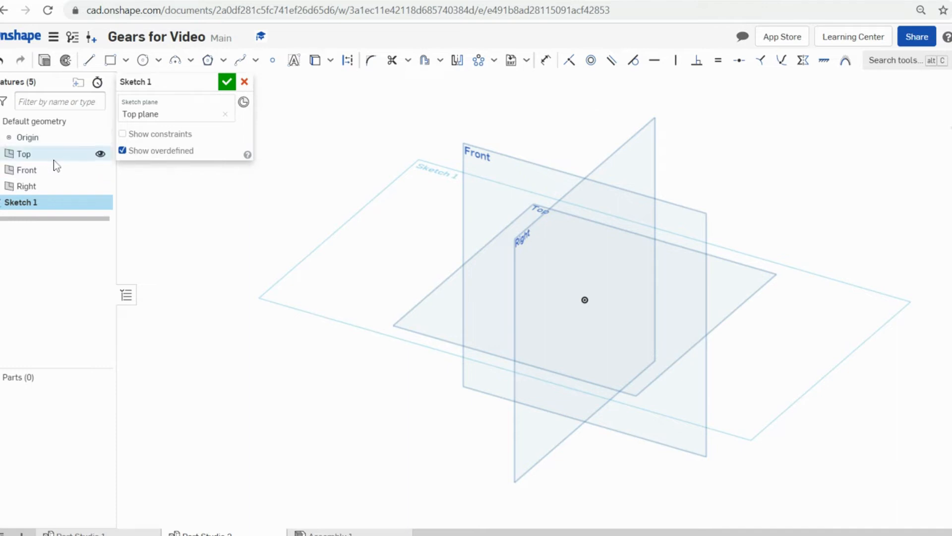
# - Hide the Top, Front and Right planes and view the sketch head-on
pyautogui.click(100, 153)
pyautogui.click(101, 170)
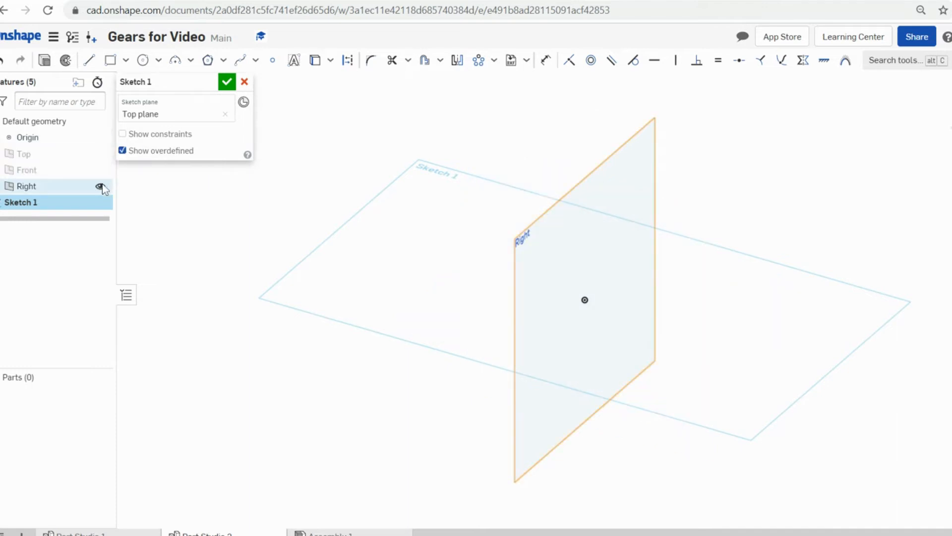
pyautogui.click(100, 186)
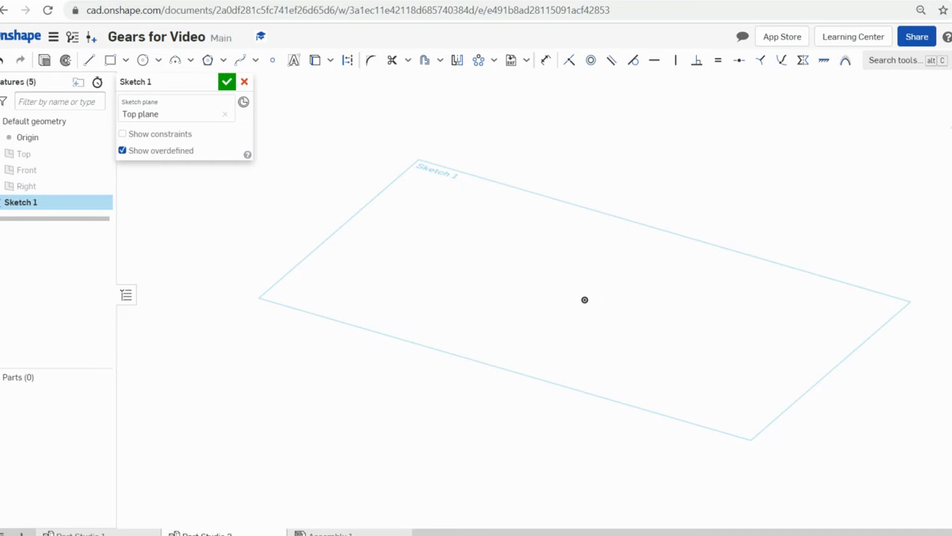
pyautogui.press('n')
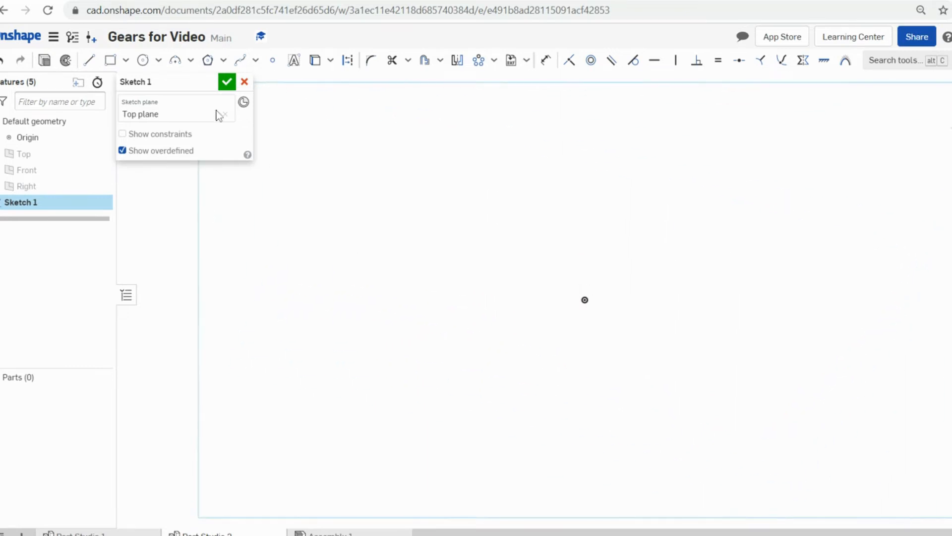
# - Draw a Ø0.6 circle centred at the origin of the Top-plane sketch
pyautogui.click(143, 60)
pyautogui.click(585, 299)
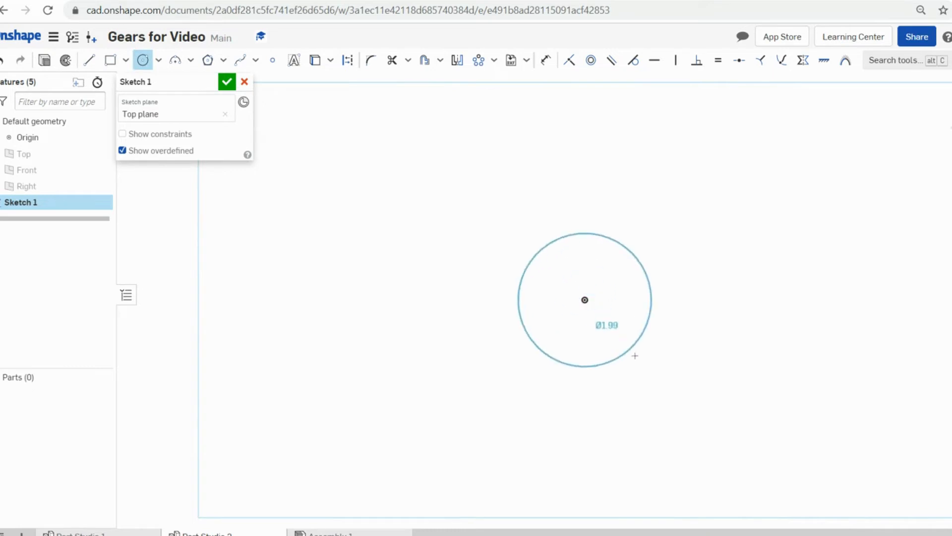
pyautogui.click(636, 355)
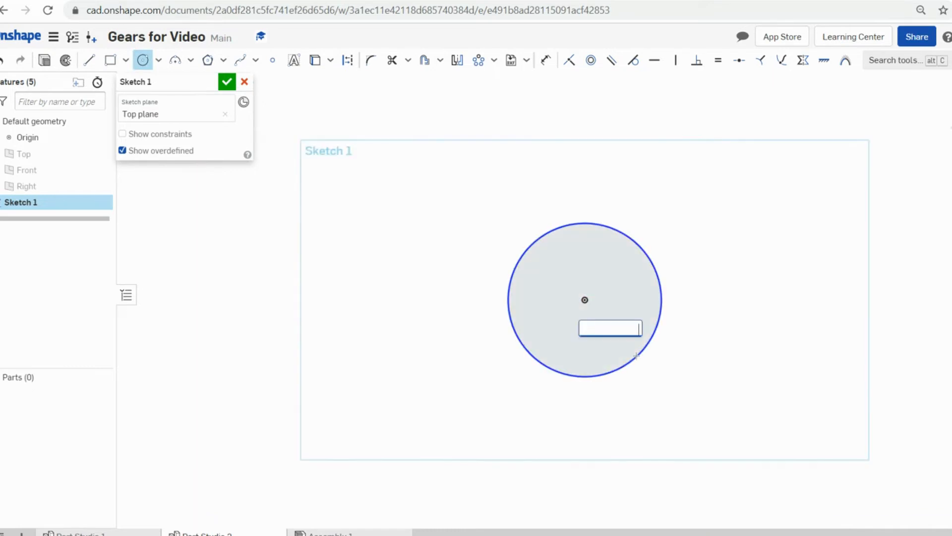
pyautogui.write('.6')
pyautogui.press('Return')
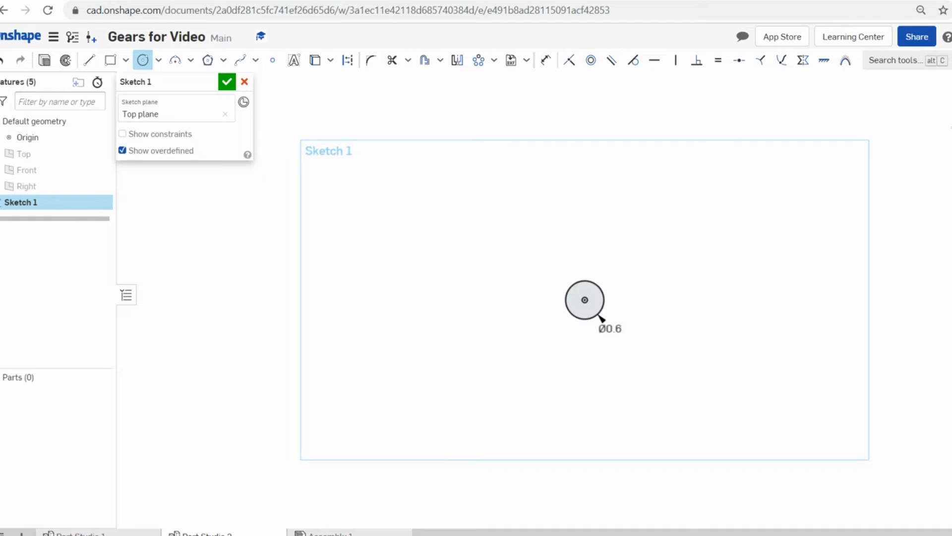
pyautogui.scroll(5, 615, 302)
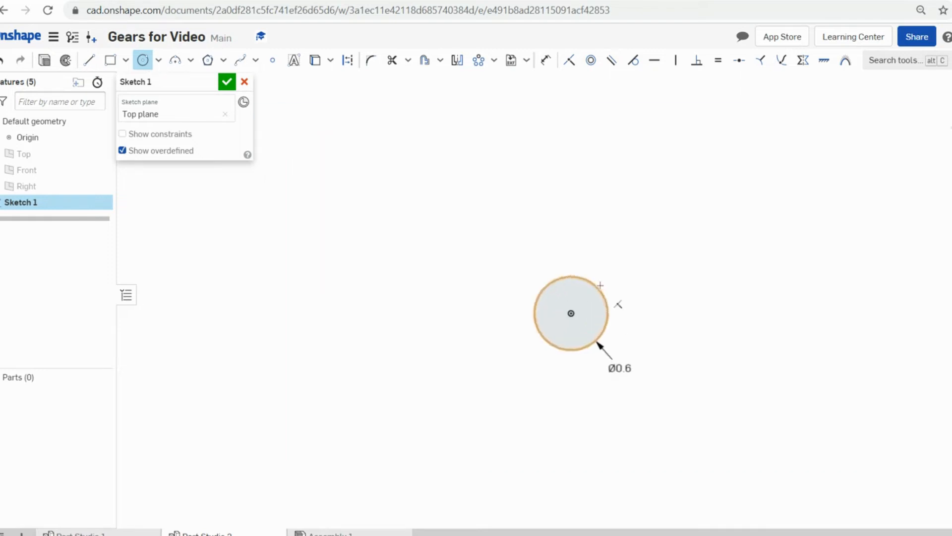
pyautogui.scroll(4, 613, 318)
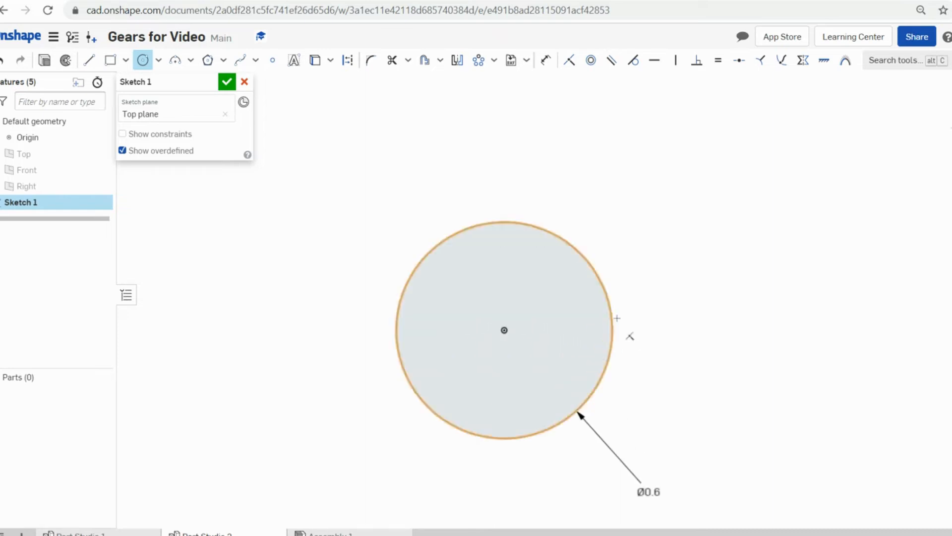
pyautogui.moveTo(659, 315); pyautogui.dragTo(729, 266, button='middle')
pyautogui.scroll(-4, 714, 266)
pyautogui.moveTo(713, 267)
pyautogui.mouseDown(button='right')
pyautogui.moveTo(704, 193)
pyautogui.moveTo(707, 236)
pyautogui.mouseUp(button='right')
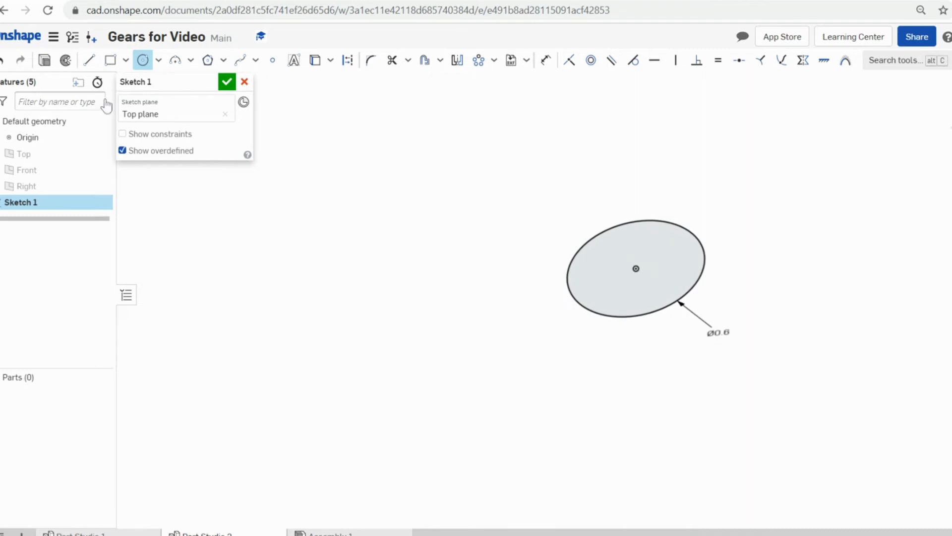
# - Extrude the circle 0.1 in thick into a solid disc
pyautogui.click(45, 63)
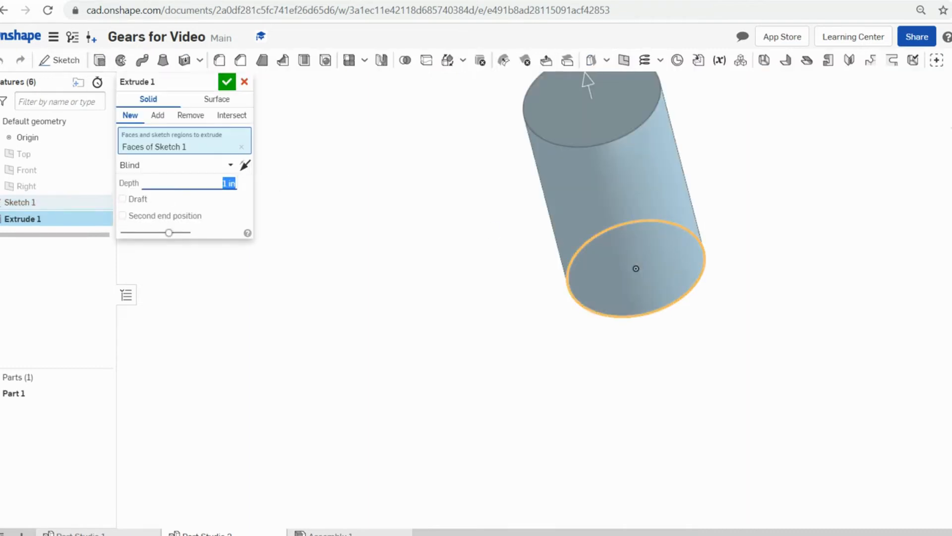
pyautogui.press('BackSpace')
pyautogui.press('Return')
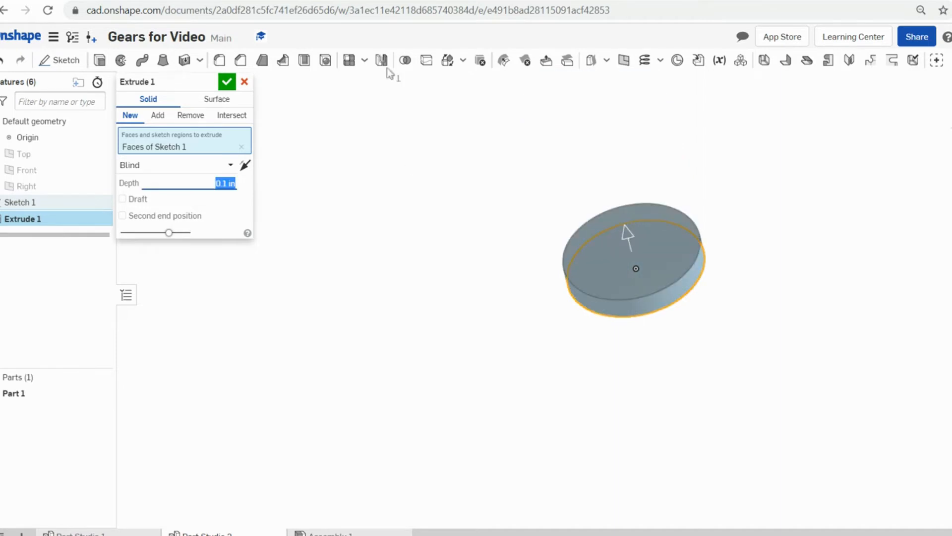
pyautogui.click(226, 85)
pyautogui.moveTo(755, 237); pyautogui.dragTo(737, 272, button='middle')
pyautogui.scroll(-2, 737, 273)
pyautogui.moveTo(737, 273); pyautogui.dragTo(733, 259, button='right')
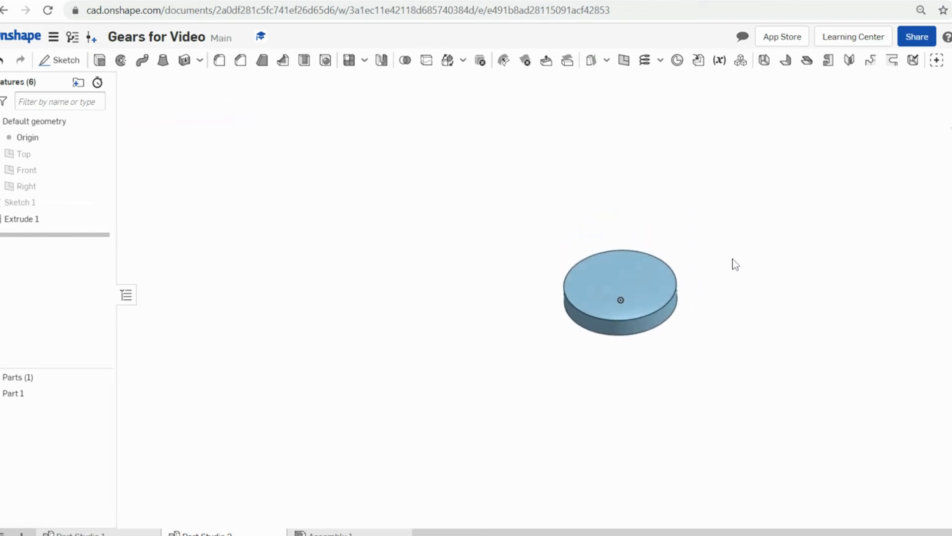
pyautogui.click(58, 60)
# - On the disc's top face, draw a Ø0.483 circle at the origin and start extruding it
pyautogui.click(635, 288)
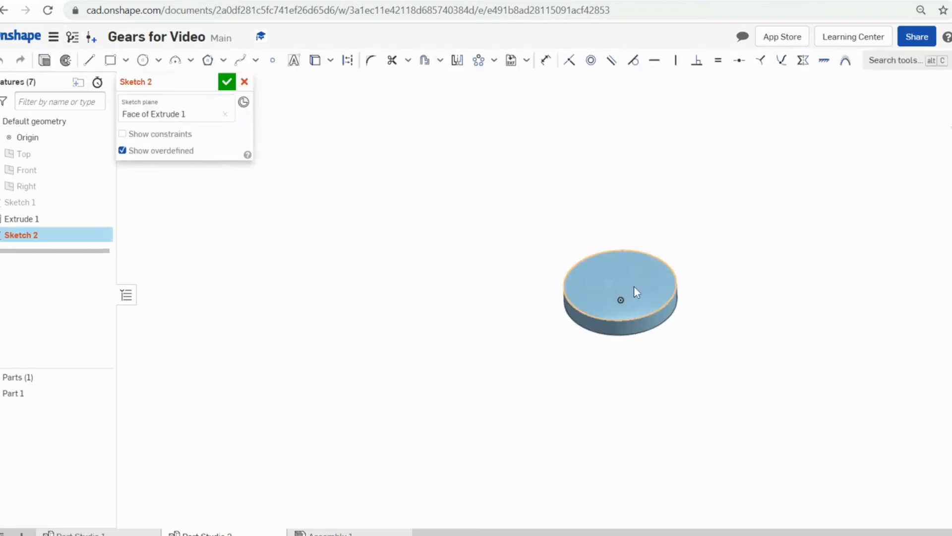
pyautogui.click(142, 60)
pyautogui.press('n')
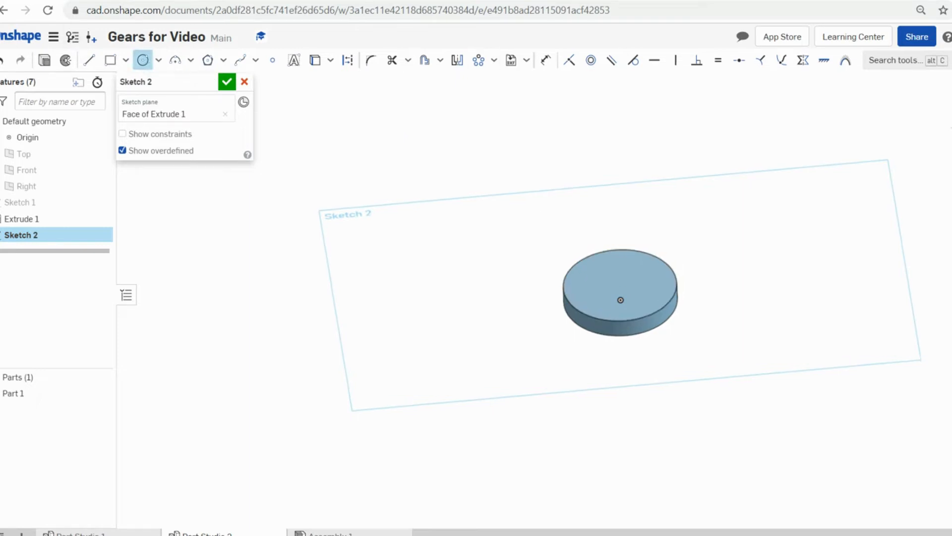
pyautogui.click(585, 299)
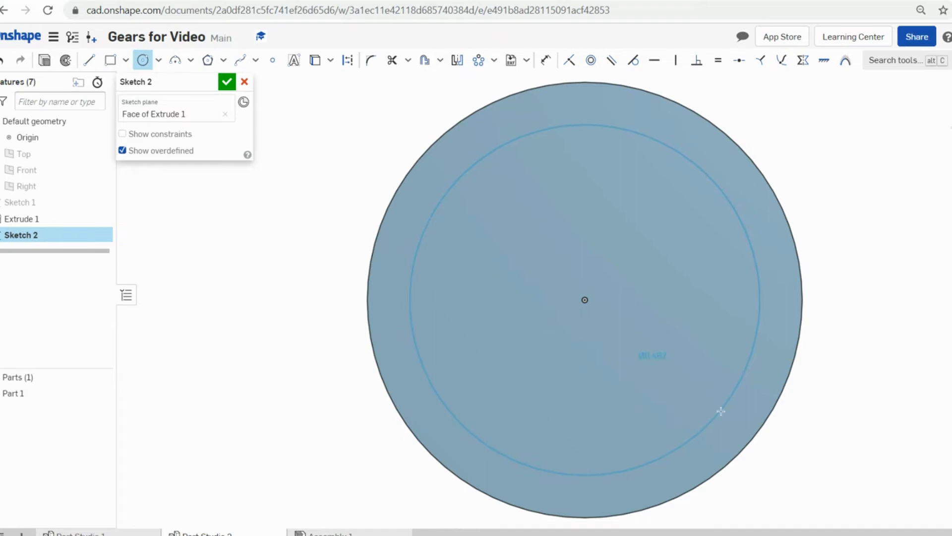
pyautogui.click(720, 411)
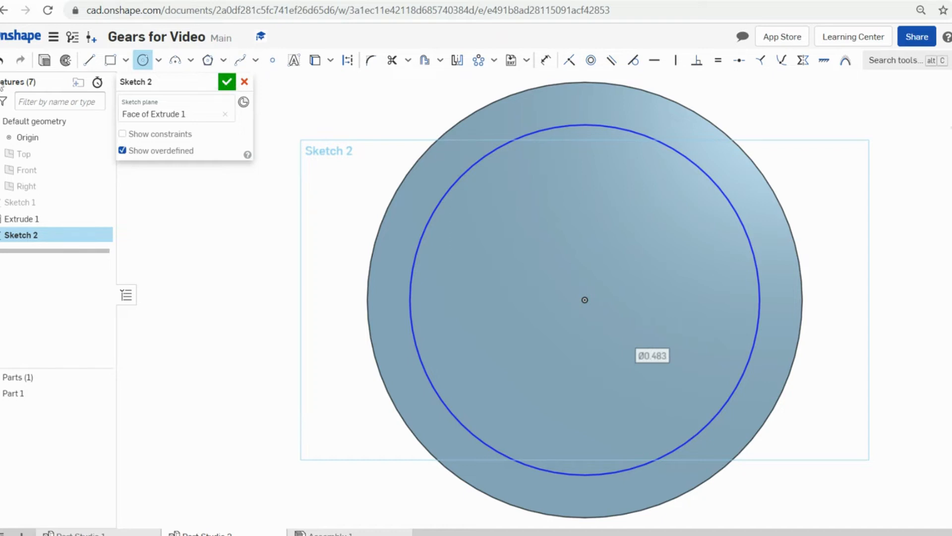
pyautogui.click(45, 60)
pyautogui.scroll(-4, 522, 259)
pyautogui.moveTo(641, 298); pyautogui.dragTo(638, 271, button='right')
# - Set the Ø0.483 boss extrude depth to 0.25 in and accept it
pyautogui.click(230, 183)
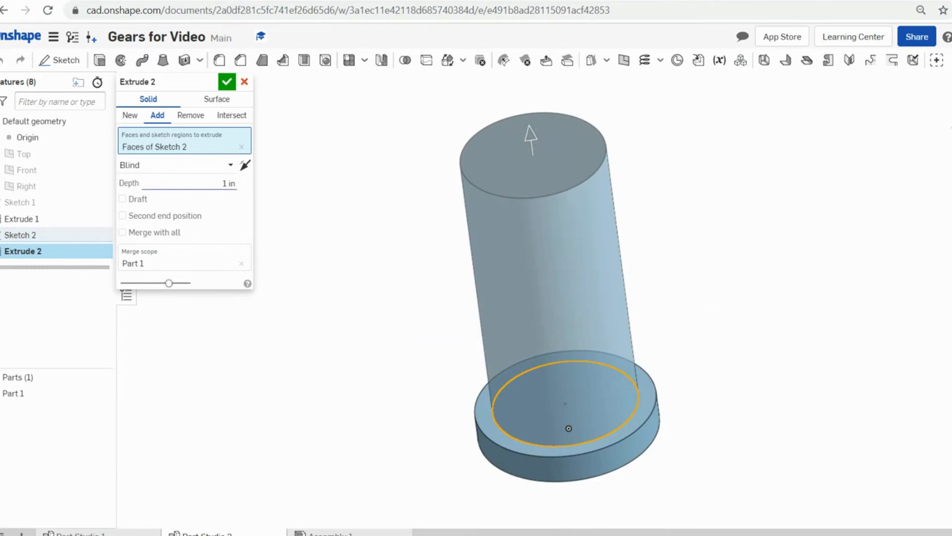
pyautogui.press('BackSpace')
pyautogui.press('Return')
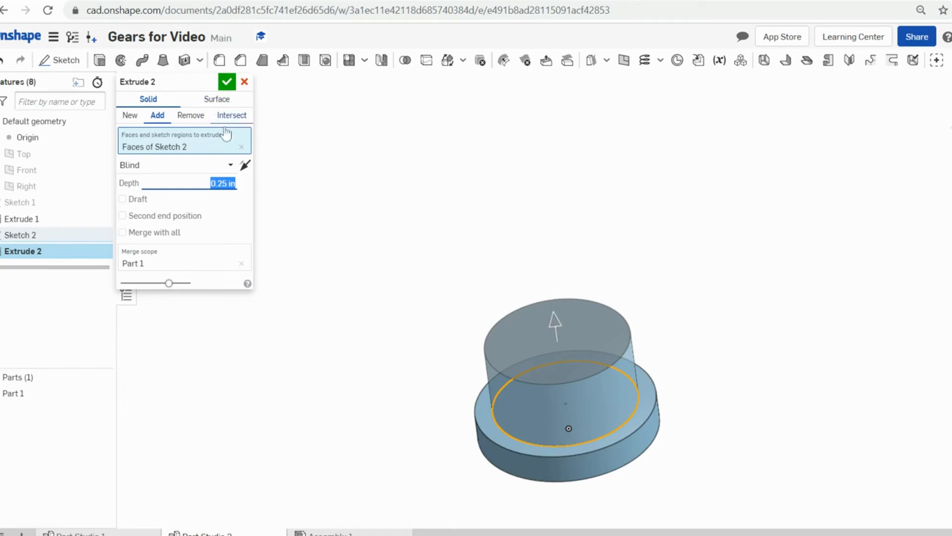
pyautogui.click(226, 82)
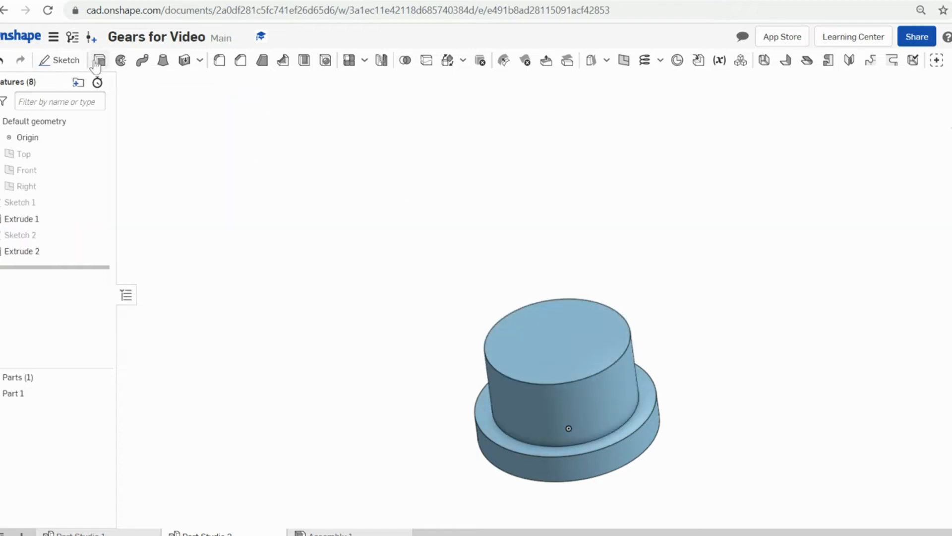
# - Sketch a Ø0.6 circle centred at the origin on the cylinder's top face
pyautogui.click(60, 60)
pyautogui.click(555, 326)
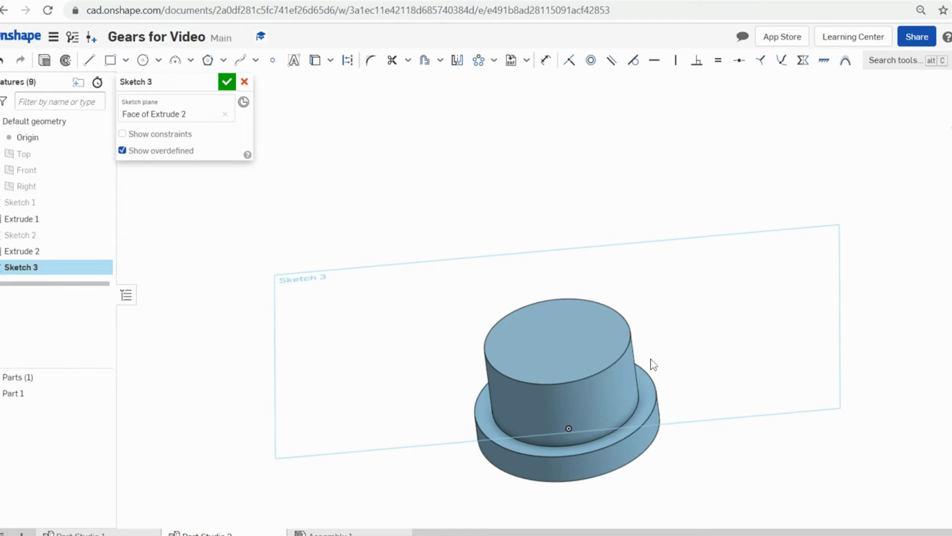
pyautogui.click(143, 60)
pyautogui.press('n')
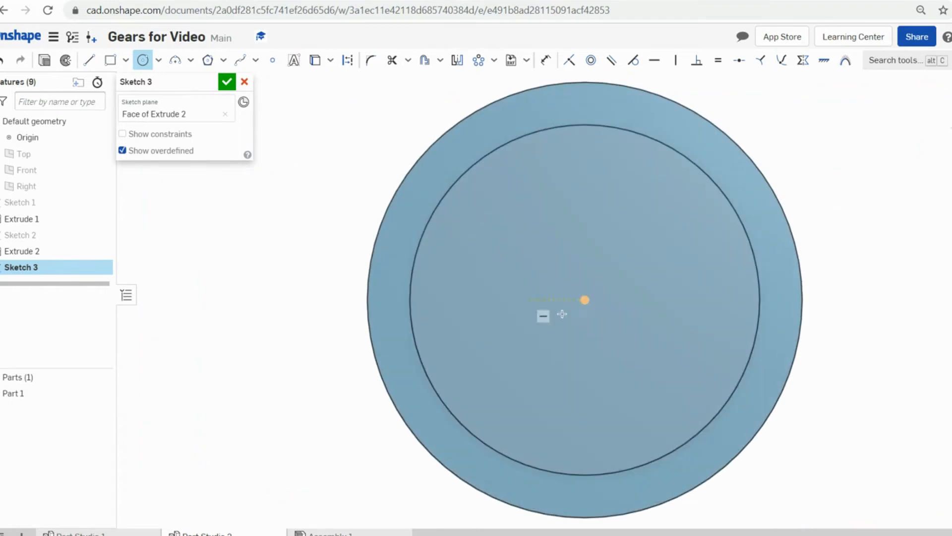
pyautogui.click(587, 298)
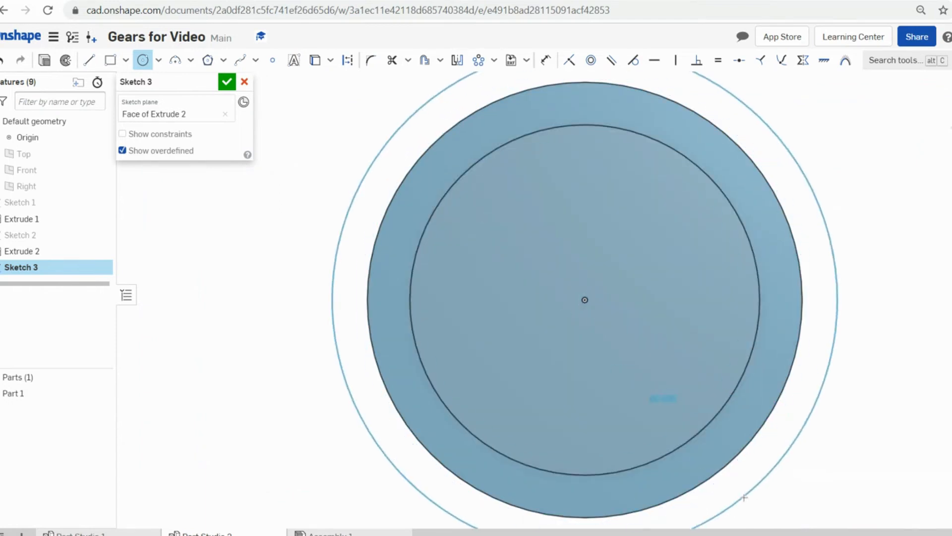
pyautogui.click(747, 499)
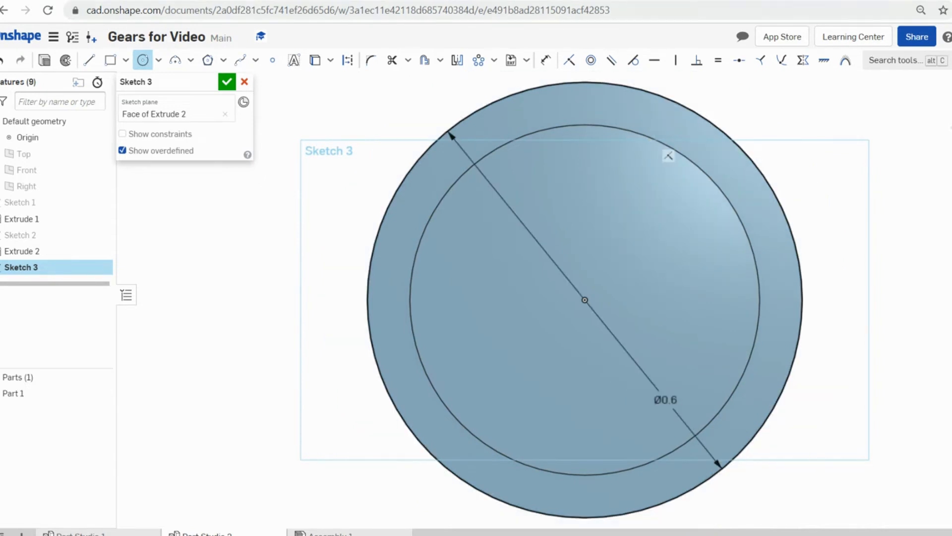
# - Start extruding the Ø0.6 circle from an isometric view and clear its depth value
pyautogui.scroll(-4, 664, 149)
pyautogui.hotkey('shift', '7')
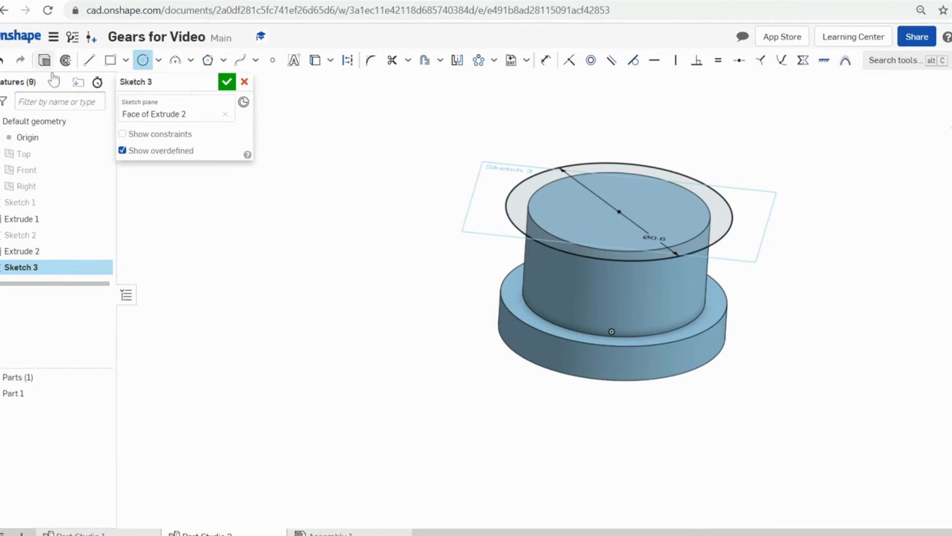
pyautogui.click(44, 60)
pyautogui.click(226, 183)
pyautogui.press('BackSpace')
# - Set the top flange extrude depth to 0.1 in and accept it
pyautogui.write('.1')
pyautogui.press('Return')
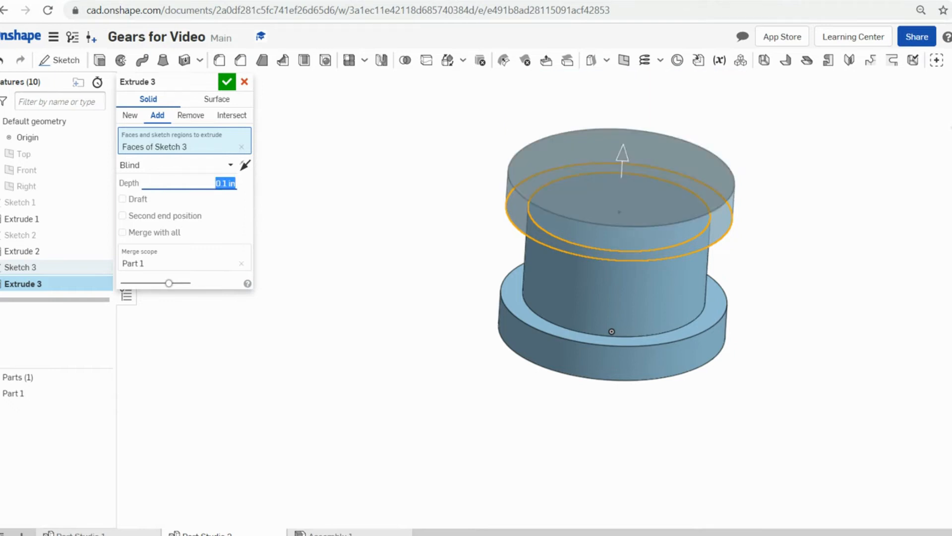
pyautogui.click(227, 81)
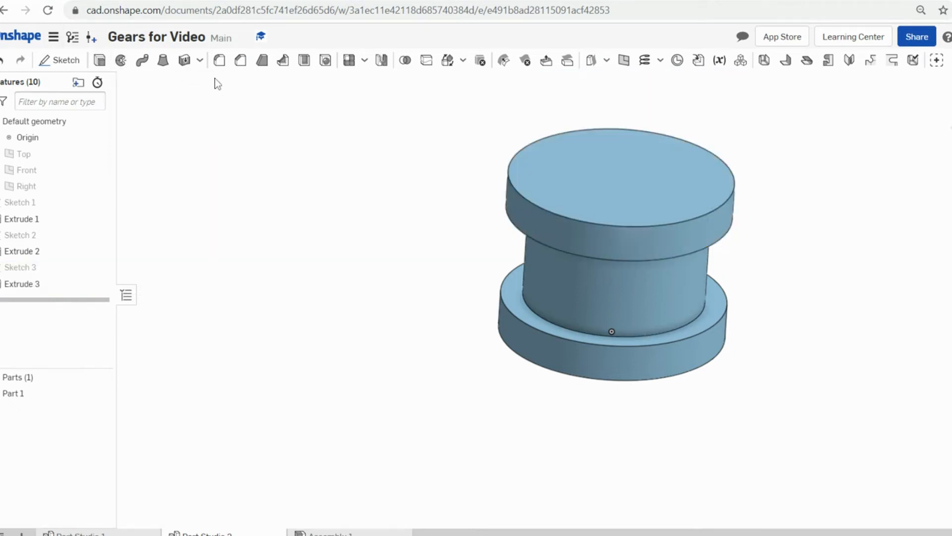
pyautogui.scroll(3, 796, 213)
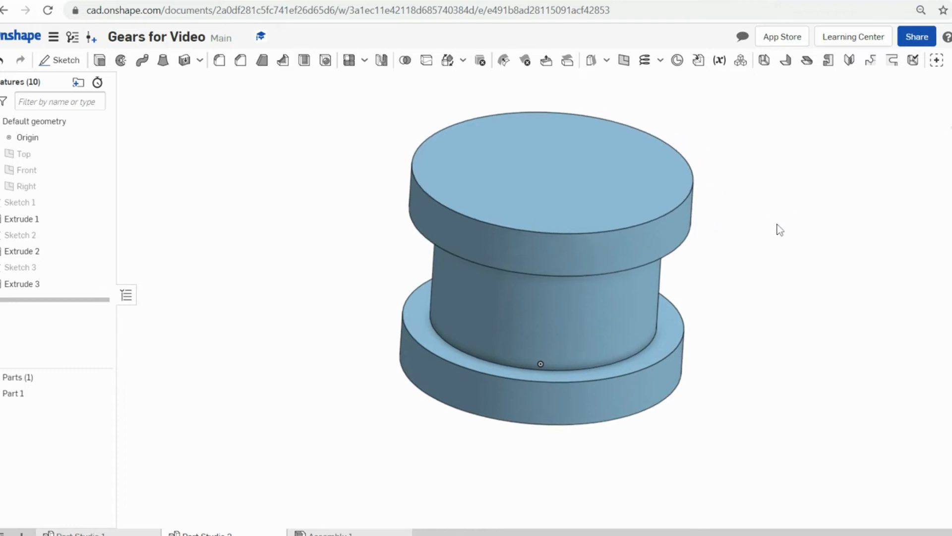
pyautogui.moveTo(776, 246); pyautogui.dragTo(749, 263, button='right')
# - Fillet the top flange face and bottom disc face with a 0.2 in radius
pyautogui.click(220, 60)
pyautogui.click(484, 162)
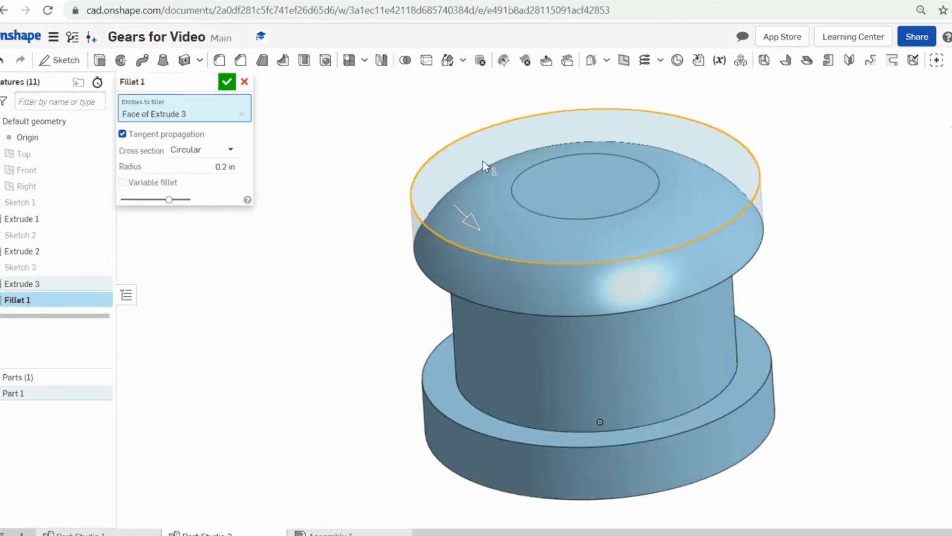
pyautogui.scroll(-5, 484, 161)
pyautogui.moveTo(655, 370); pyautogui.dragTo(436, 175, button='right')
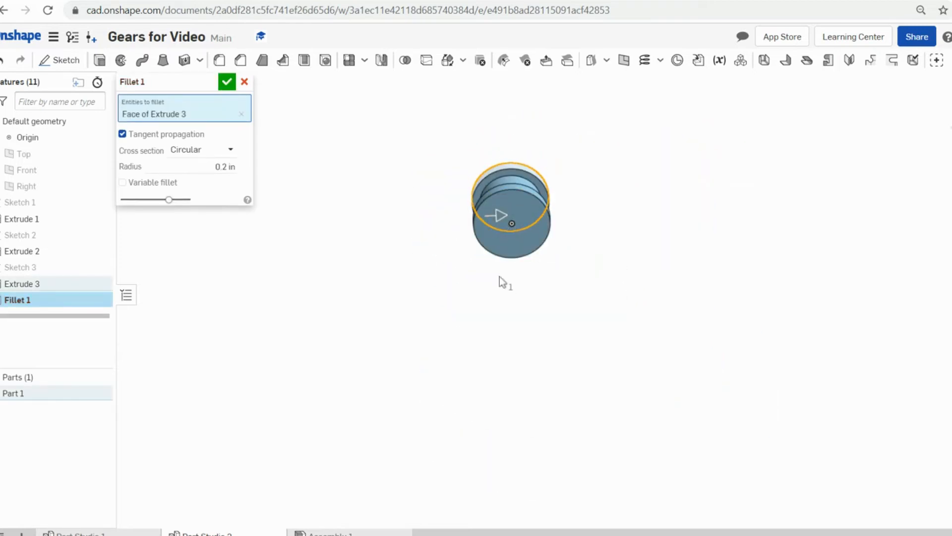
pyautogui.click(497, 247)
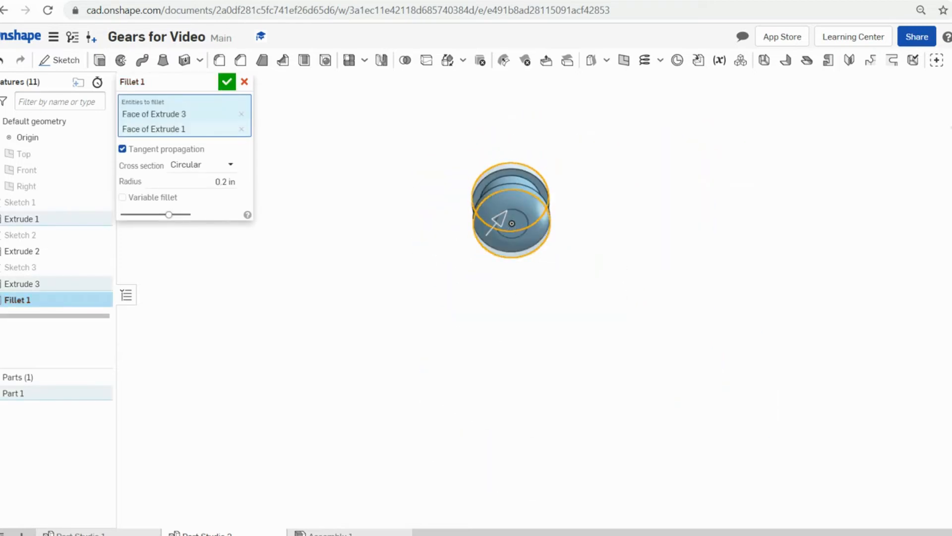
pyautogui.click(227, 82)
pyautogui.scroll(5, 516, 164)
pyautogui.moveTo(737, 287); pyautogui.dragTo(661, 335, button='right')
pyautogui.scroll(5, 585, 219)
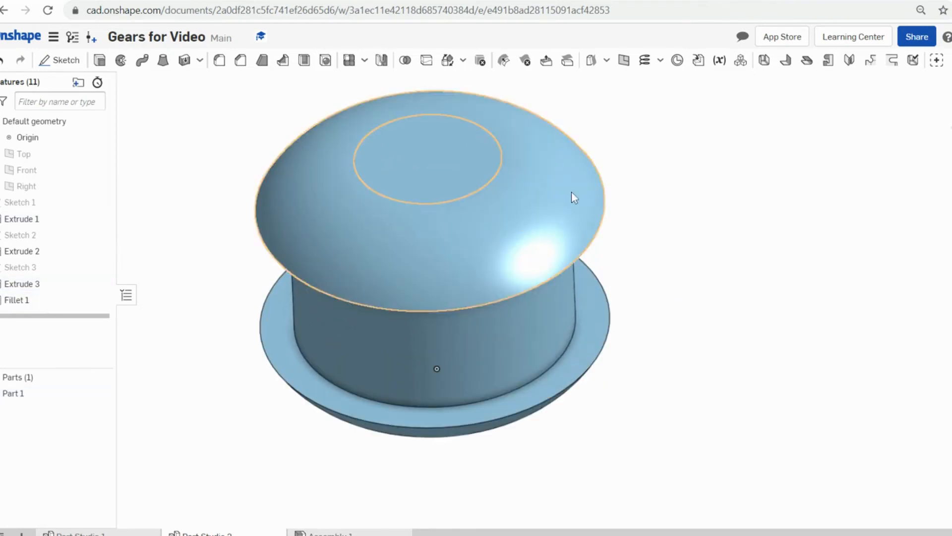
pyautogui.scroll(-5, 784, 223)
pyautogui.scroll(2, 746, 242)
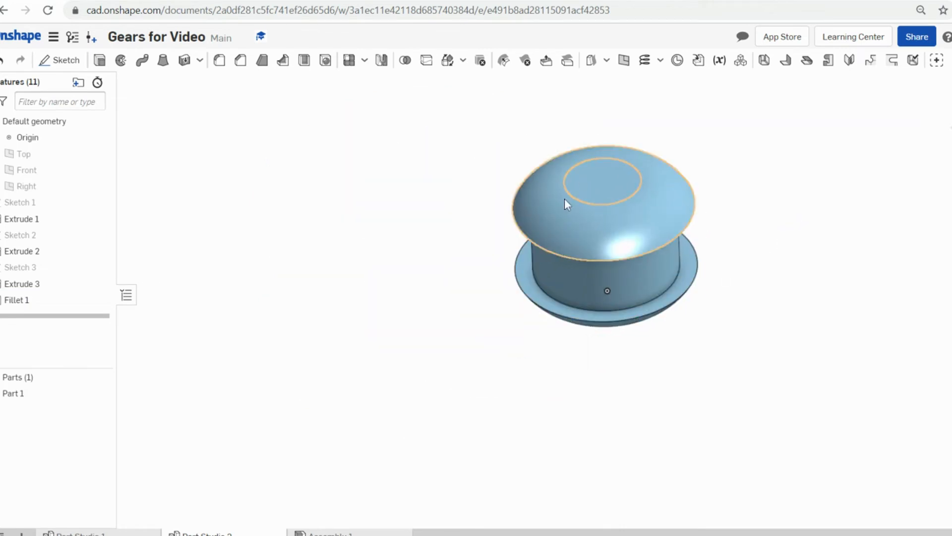
# - Cut the top face's inner circle through the spool with a Remove extrude, then inspect the hole
pyautogui.click(608, 183)
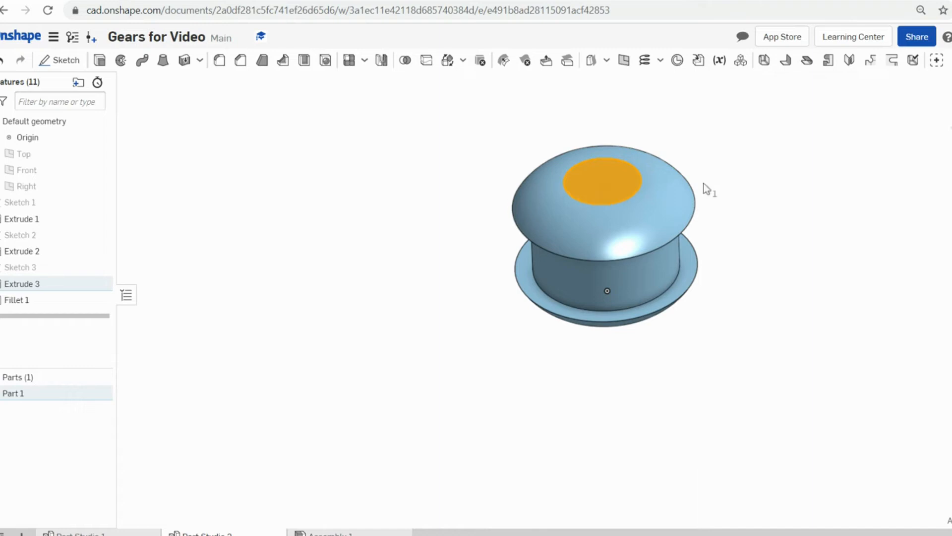
pyautogui.click(100, 60)
pyautogui.click(187, 116)
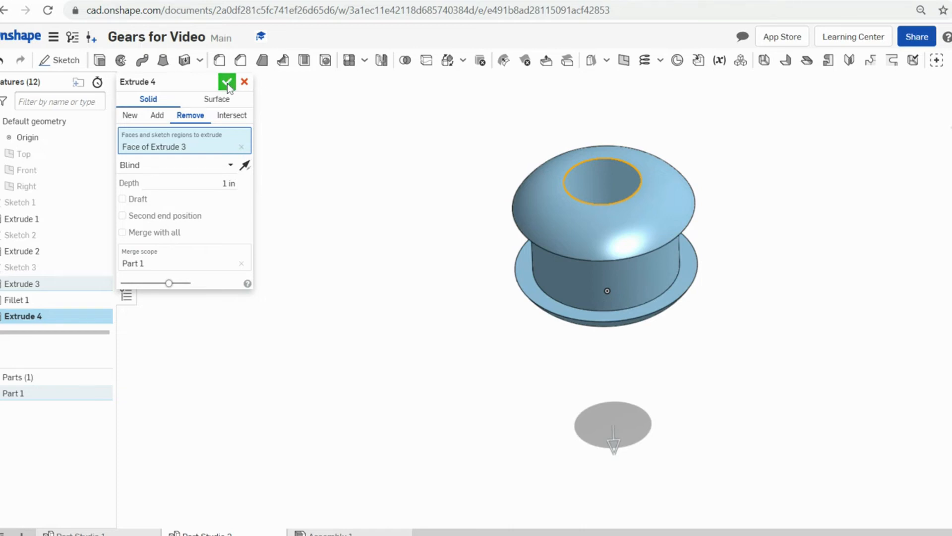
pyautogui.click(228, 83)
pyautogui.scroll(3, 772, 200)
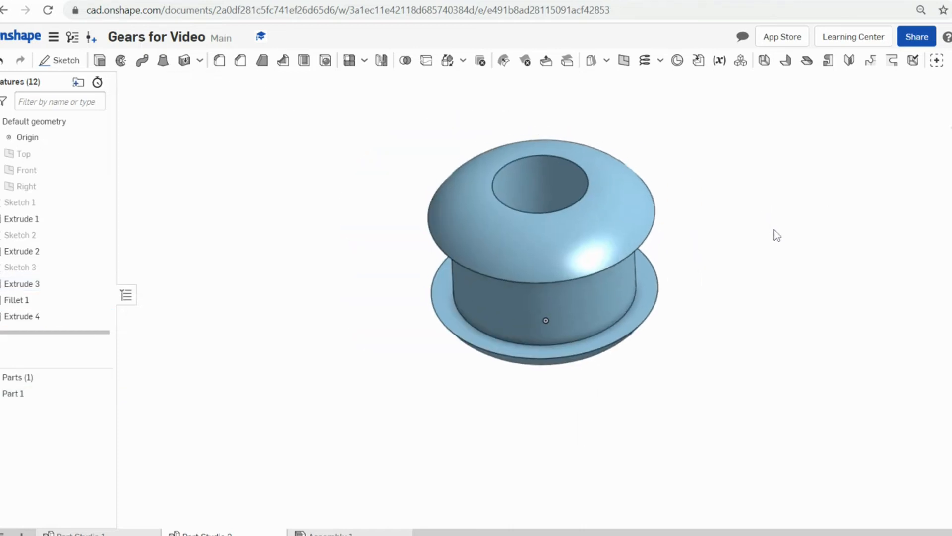
pyautogui.moveTo(779, 238); pyautogui.dragTo(816, 231, button='right')
pyautogui.scroll(-3, 770, 257)
pyautogui.moveTo(628, 368); pyautogui.dragTo(637, 329, button='middle')
pyautogui.moveTo(660, 273); pyautogui.dragTo(634, 325, button='middle')
pyautogui.moveTo(725, 335)
pyautogui.mouseDown(button='right')
pyautogui.moveTo(728, 316)
pyautogui.moveTo(724, 324)
pyautogui.mouseUp(button='right')
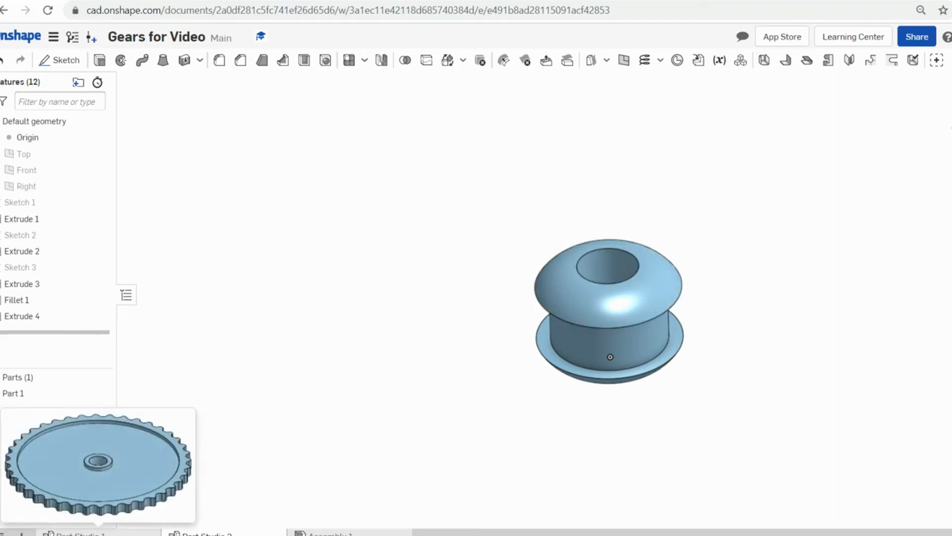
pyautogui.click(208, 532)
pyautogui.moveTo(400, 399); pyautogui.dragTo(401, 358, button='right')
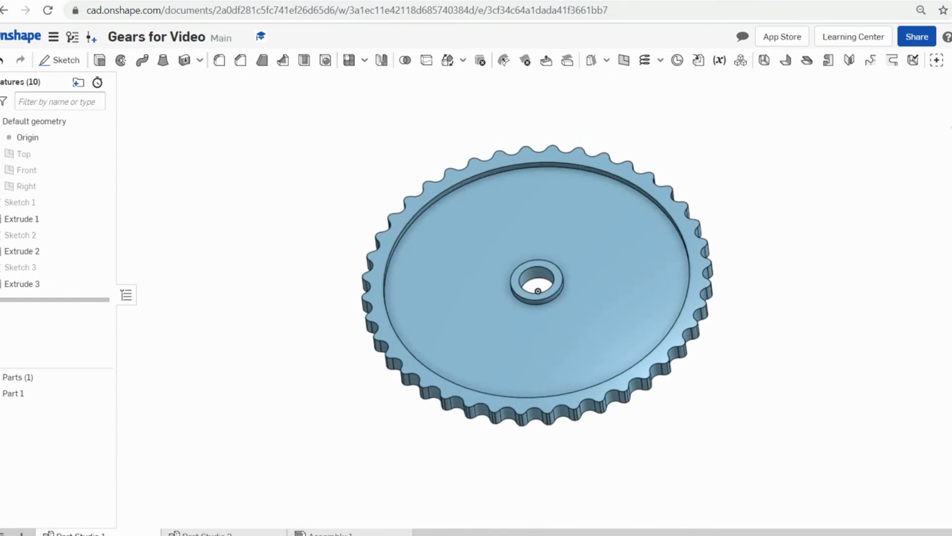
pyautogui.click(209, 532)
pyautogui.scroll(1, 603, 274)
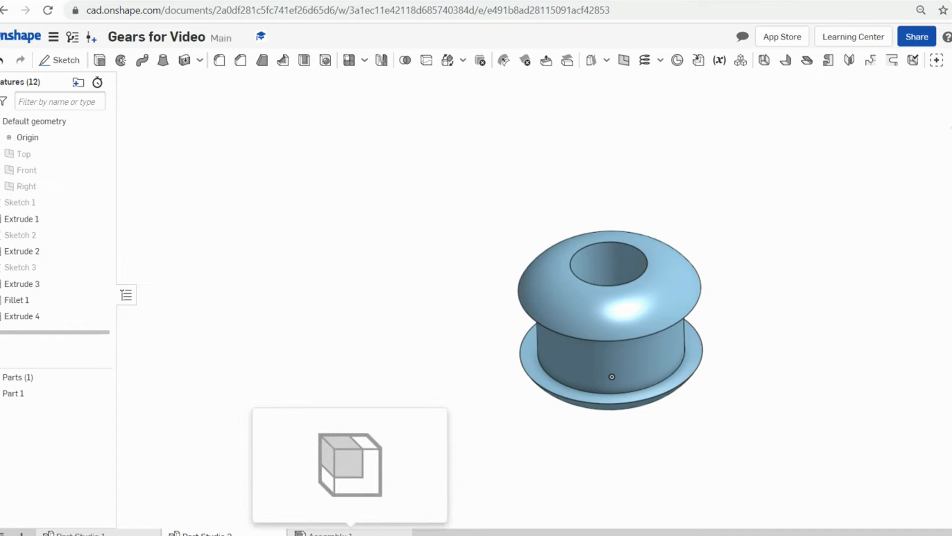
pyautogui.click(350, 533)
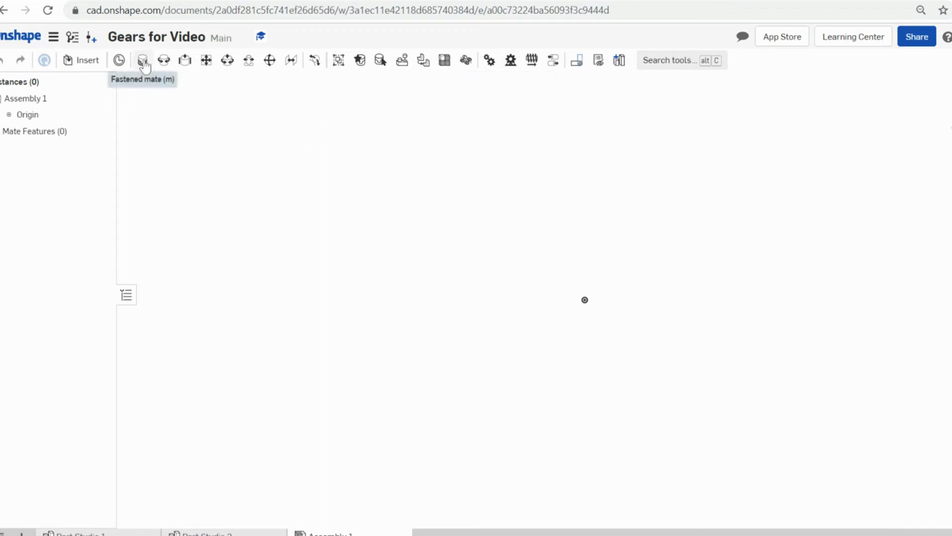
# - Insert the notched gear from Part Studio 1 and place one instance in the assembly
pyautogui.click(87, 61)
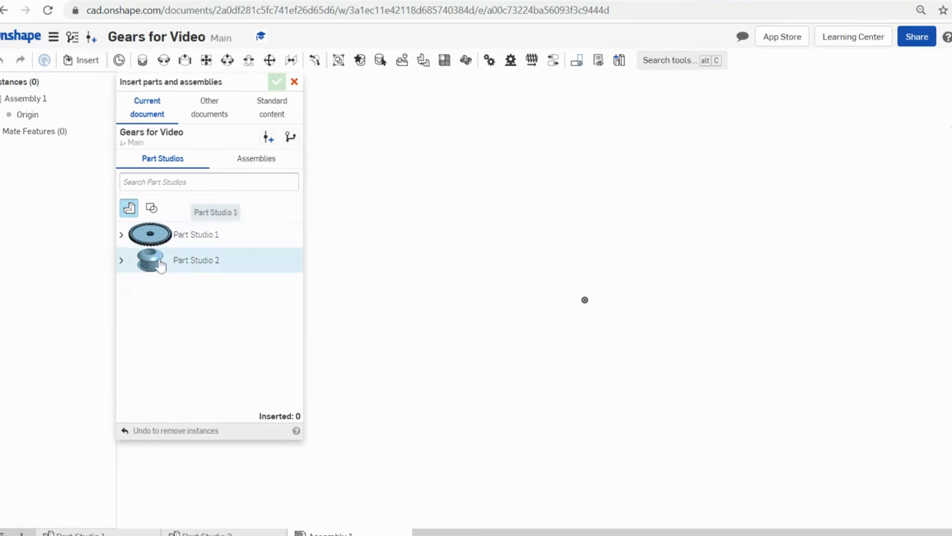
pyautogui.click(155, 240)
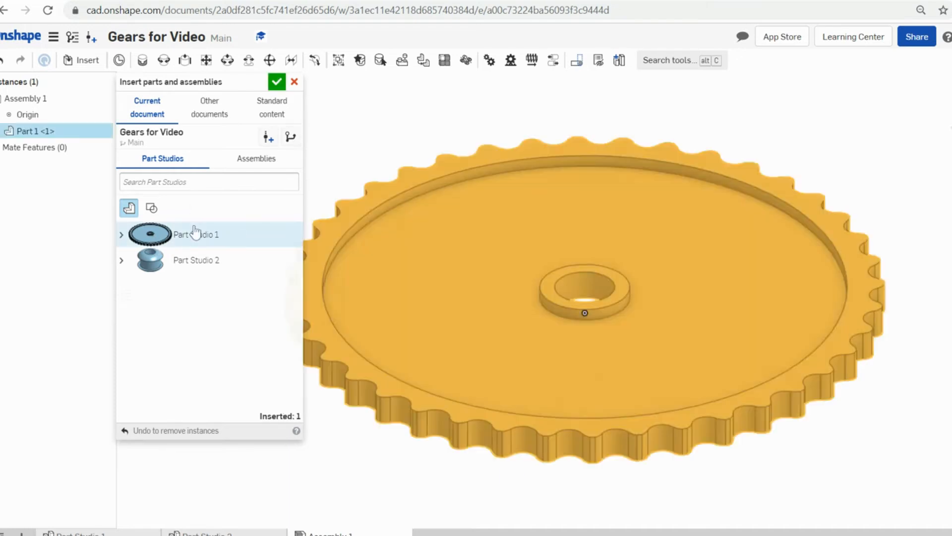
pyautogui.scroll(-5, 891, 385)
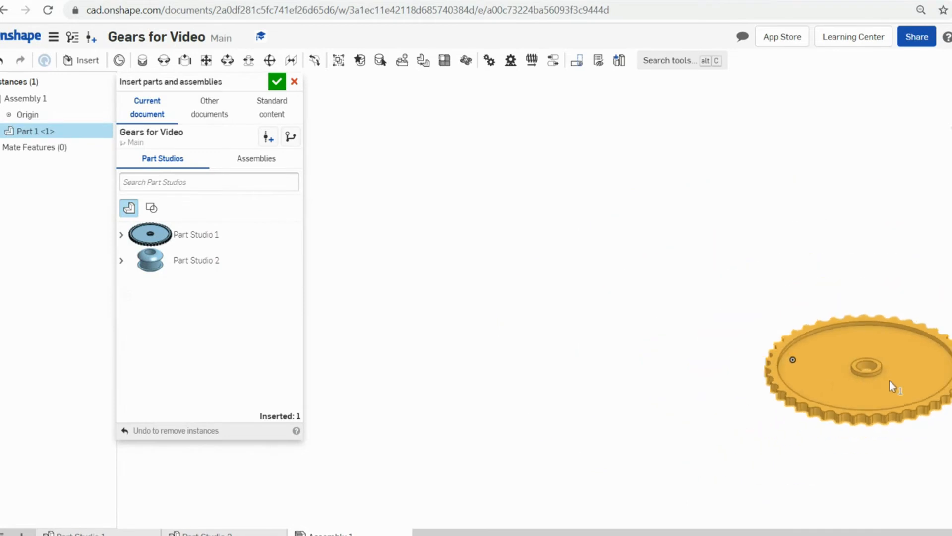
pyautogui.scroll(-3, 865, 404)
pyautogui.scroll(8, 870, 384)
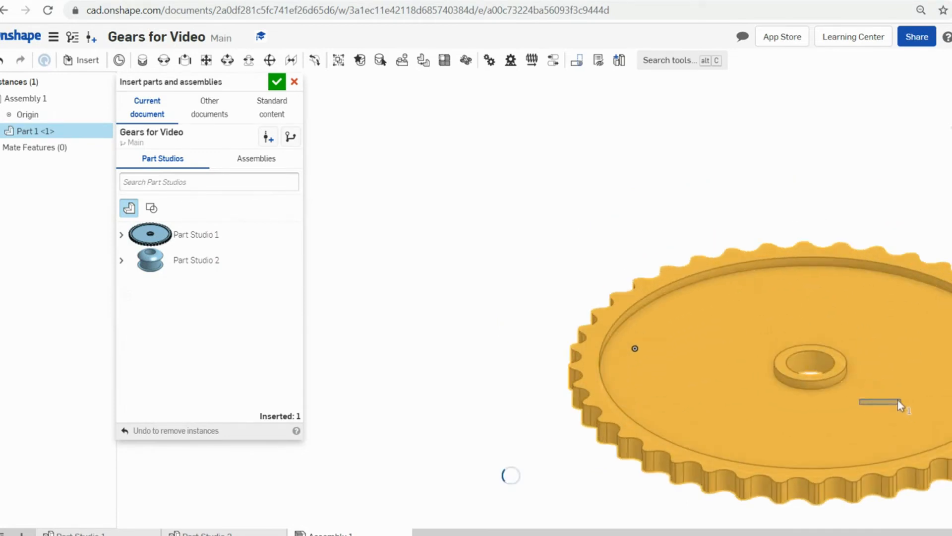
pyautogui.scroll(-5, 898, 400)
pyautogui.hotkey('ctrl', 'z')
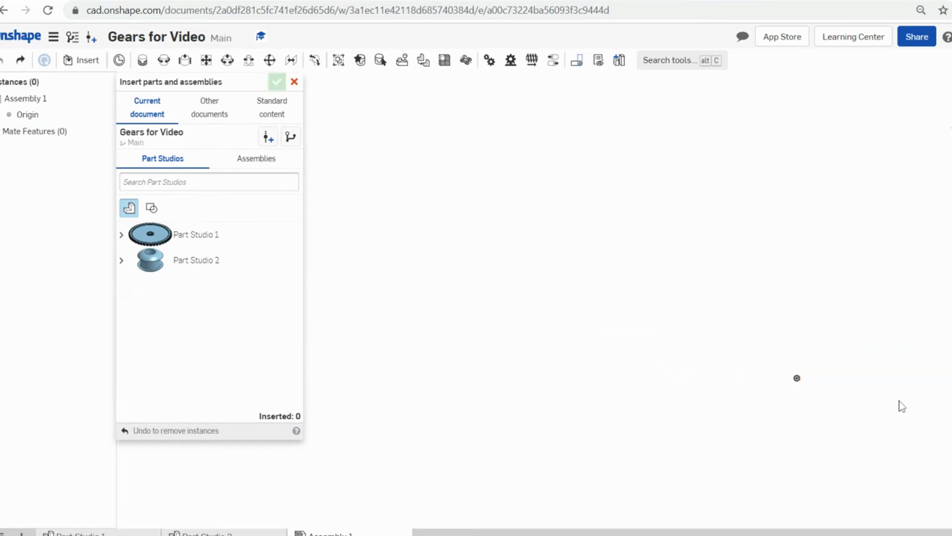
pyautogui.click(149, 234)
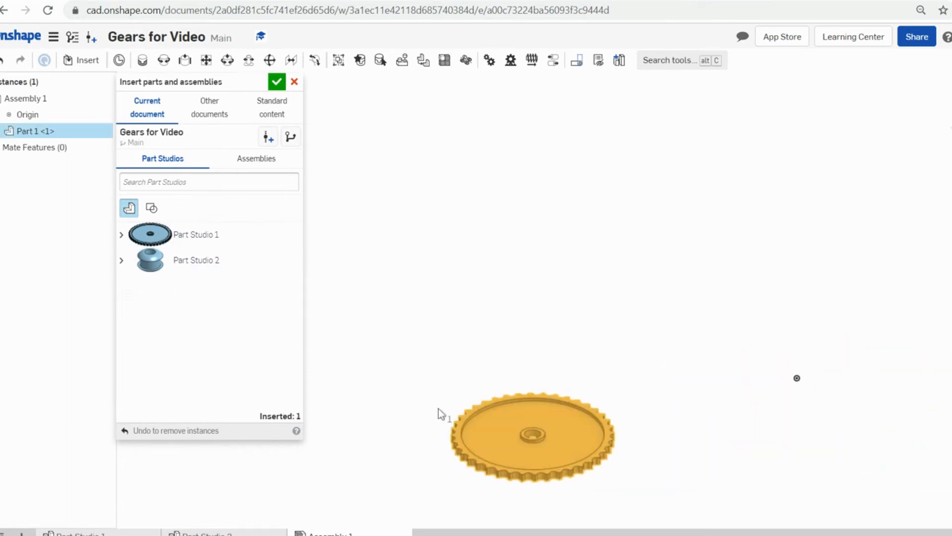
pyautogui.click(655, 401)
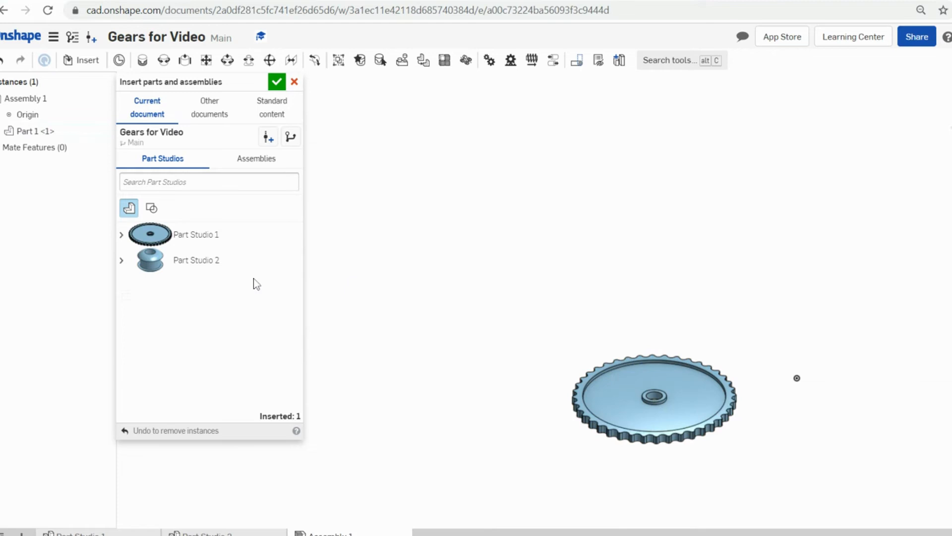
# - Insert the hub from Part Studio 2 and place it up and left of the gear
pyautogui.click(208, 265)
pyautogui.moveTo(790, 376); pyautogui.dragTo(759, 373)
pyautogui.scroll(2, 766, 357)
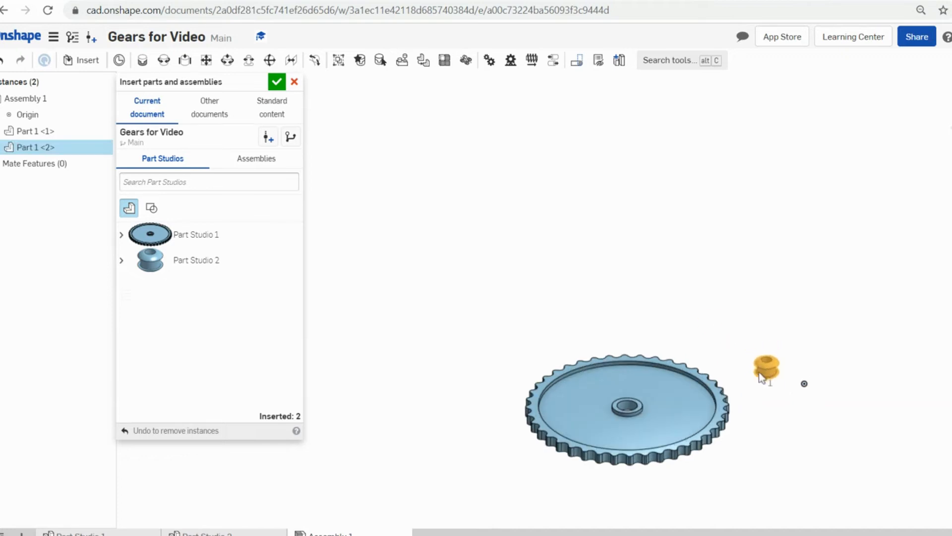
pyautogui.scroll(-2, 778, 388)
pyautogui.scroll(5, 781, 392)
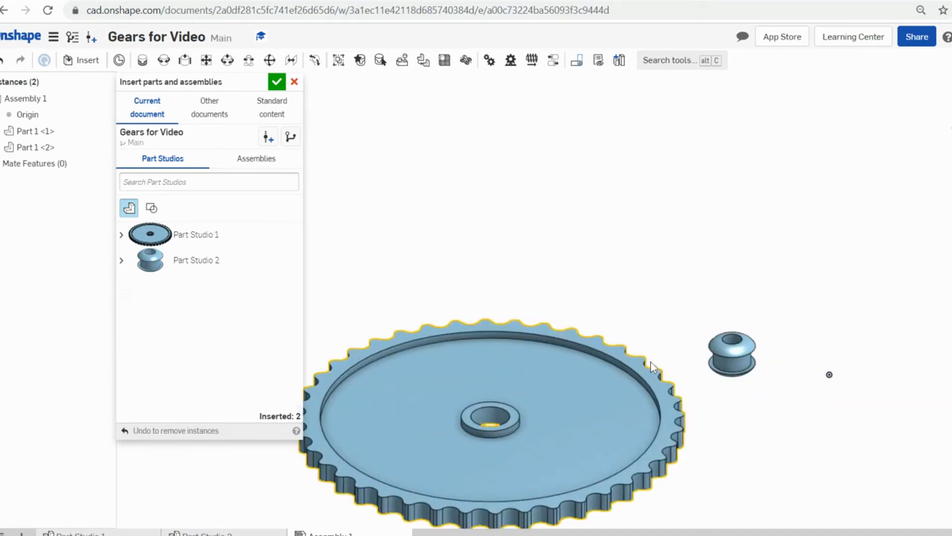
# - Finish inserting parts and pan the view so the gears sit on the left
pyautogui.click(277, 82)
pyautogui.scroll(-2, 666, 367)
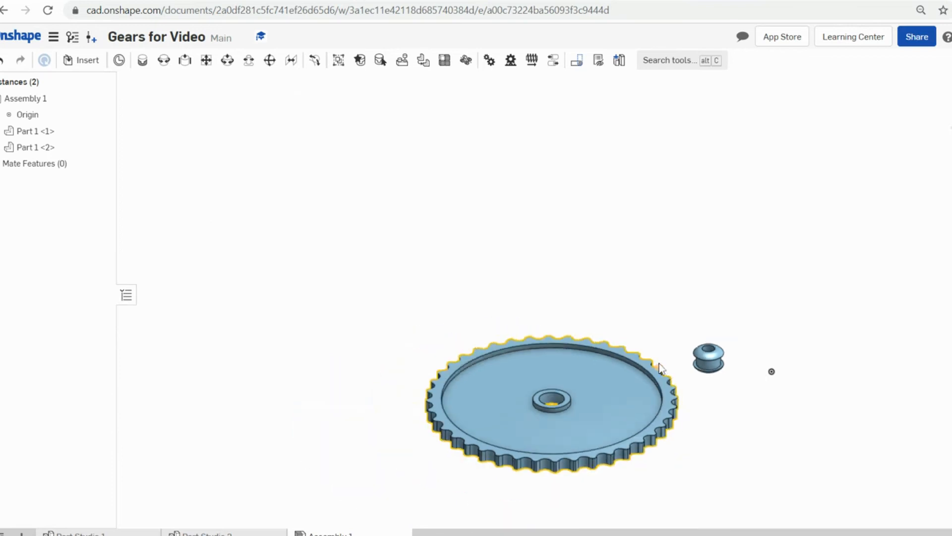
pyautogui.scroll(1, 614, 386)
pyautogui.scroll(2, 676, 393)
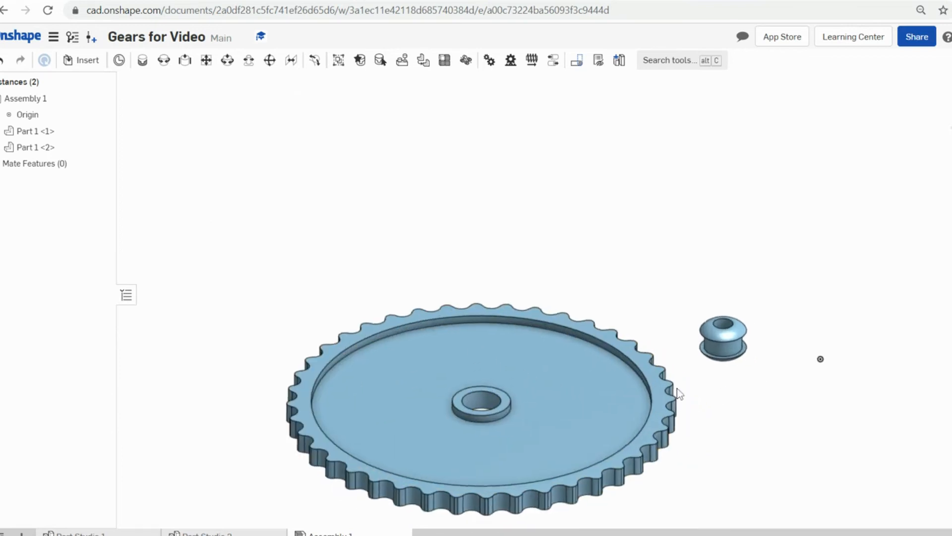
pyautogui.moveTo(676, 393); pyautogui.dragTo(521, 330, button='middle')
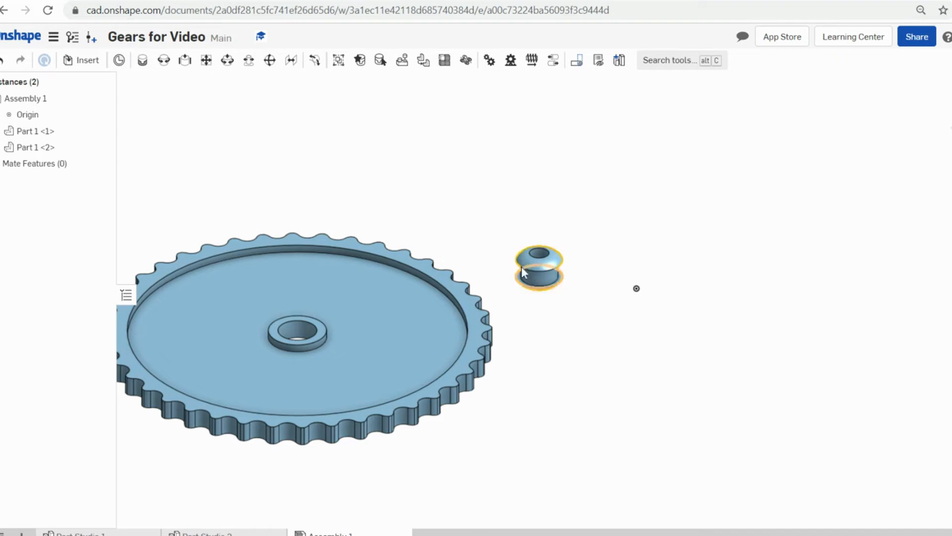
pyautogui.scroll(5, 535, 274)
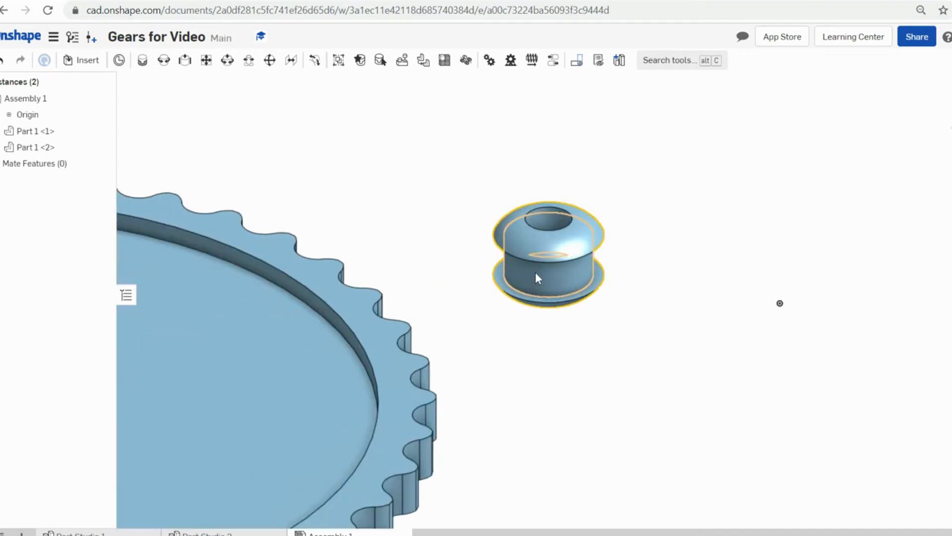
# - Fix the hub in place from its context menu
pyautogui.rightClick(567, 249)
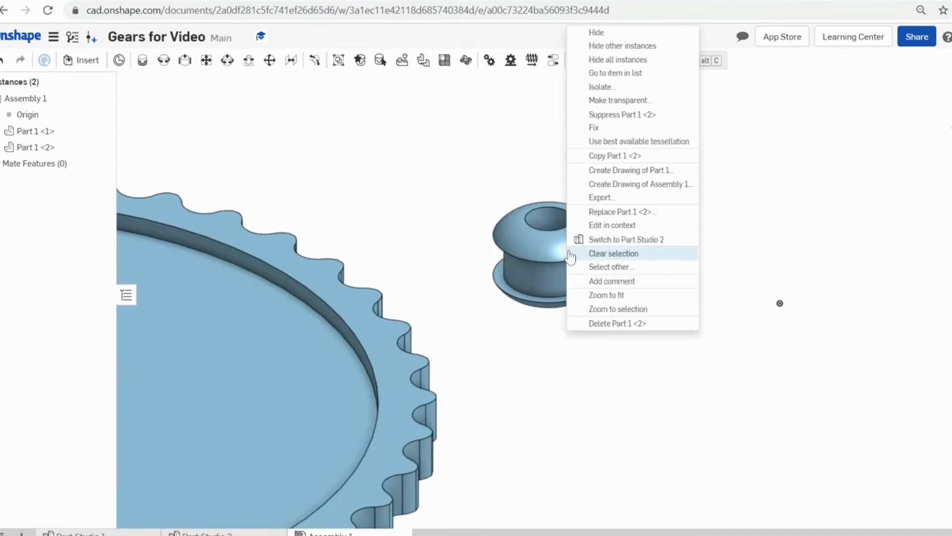
pyautogui.click(611, 129)
pyautogui.scroll(-5, 612, 134)
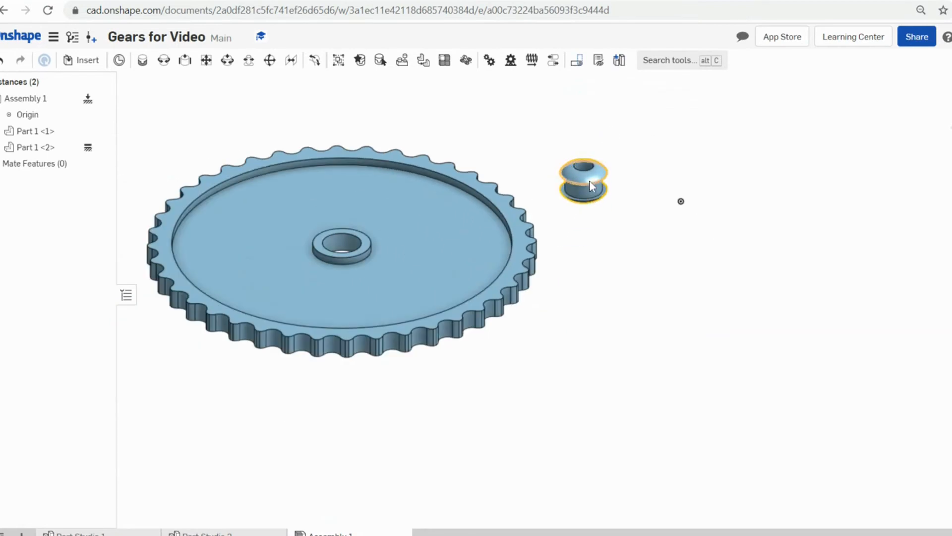
pyautogui.scroll(5, 582, 183)
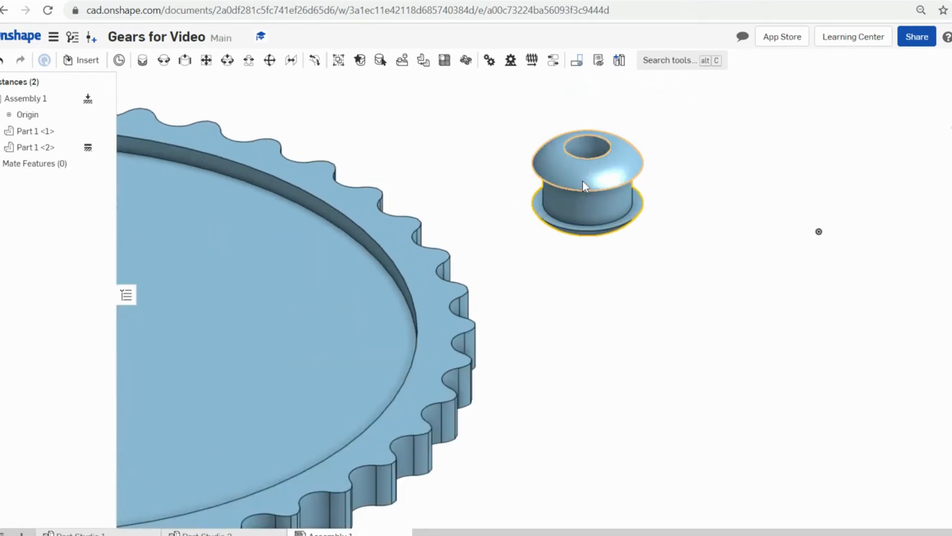
pyautogui.scroll(-5, 592, 182)
pyautogui.moveTo(636, 178); pyautogui.dragTo(629, 242, button='middle')
pyautogui.scroll(1, 621, 229)
pyautogui.scroll(-1, 622, 233)
pyautogui.scroll(3, 597, 230)
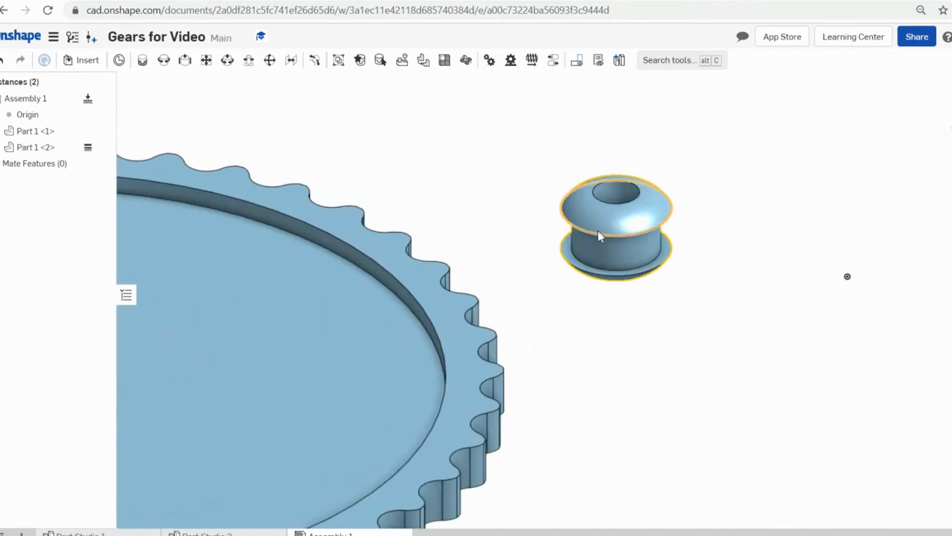
# - Unfix the hub so it can move freely again
pyautogui.rightClick(598, 232)
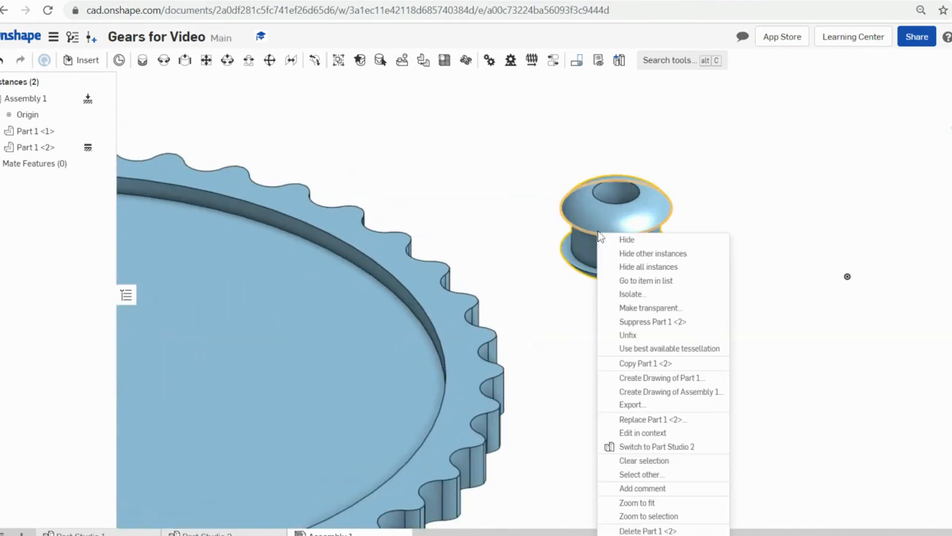
pyautogui.click(634, 336)
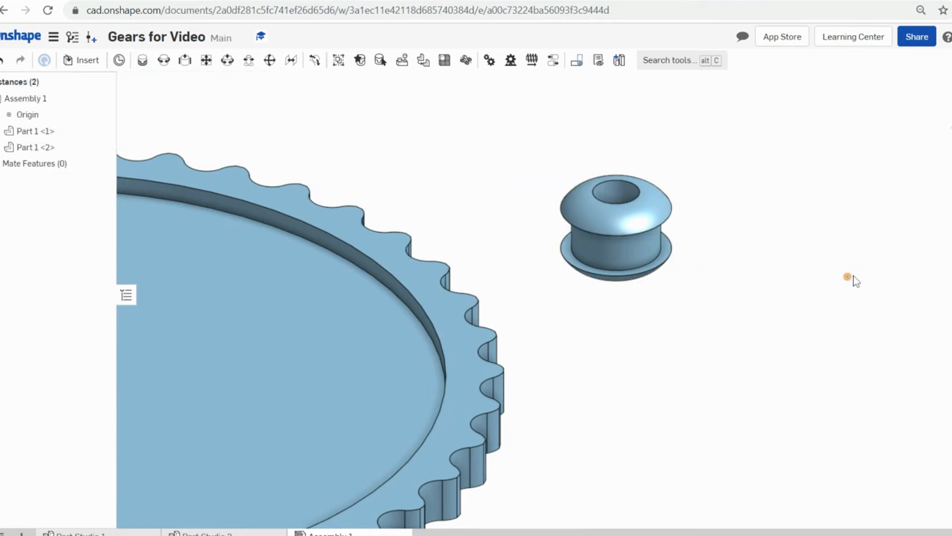
pyautogui.scroll(-5, 856, 288)
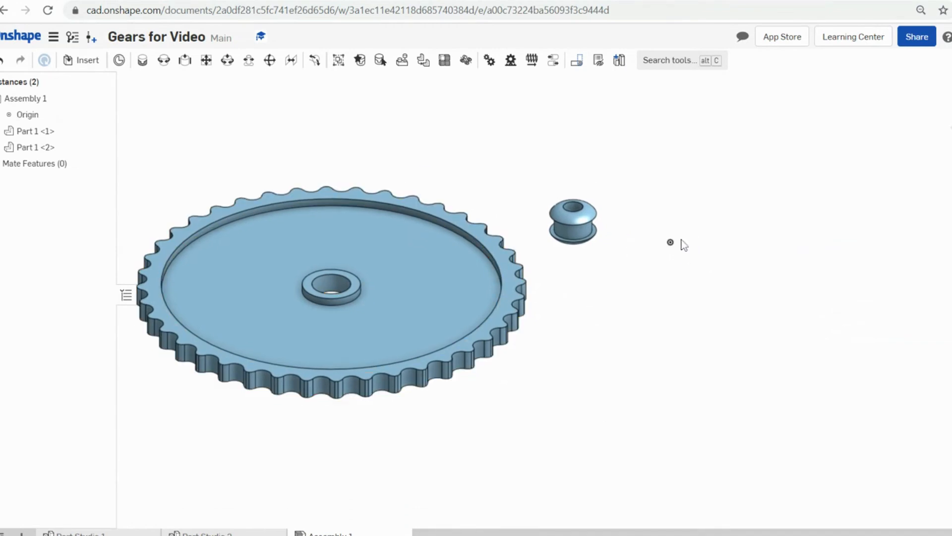
pyautogui.scroll(3, 661, 232)
pyautogui.scroll(-3, 662, 232)
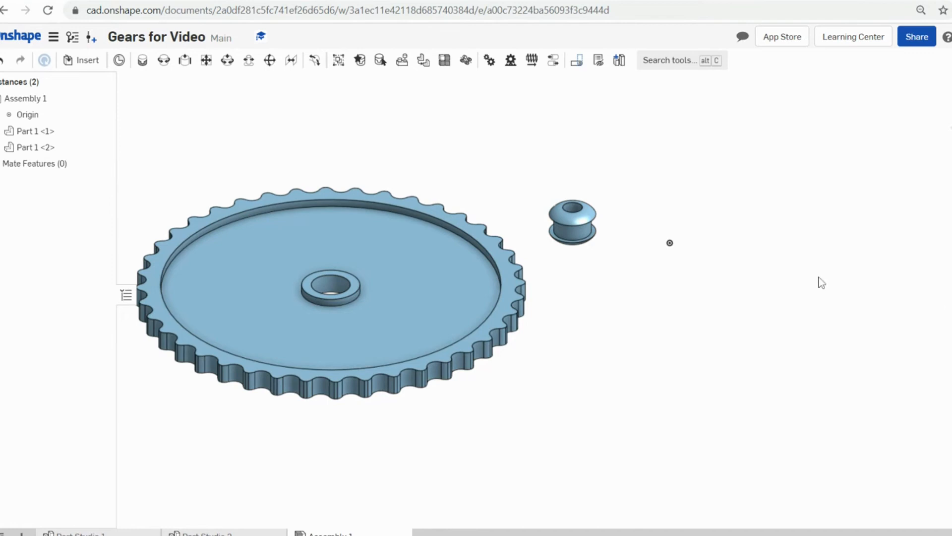
pyautogui.scroll(4, 794, 248)
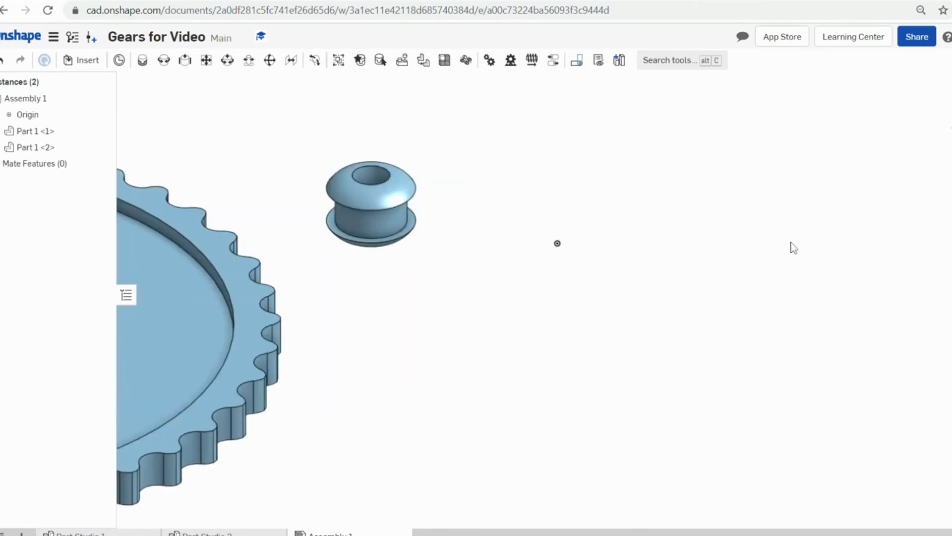
pyautogui.scroll(-1, 694, 250)
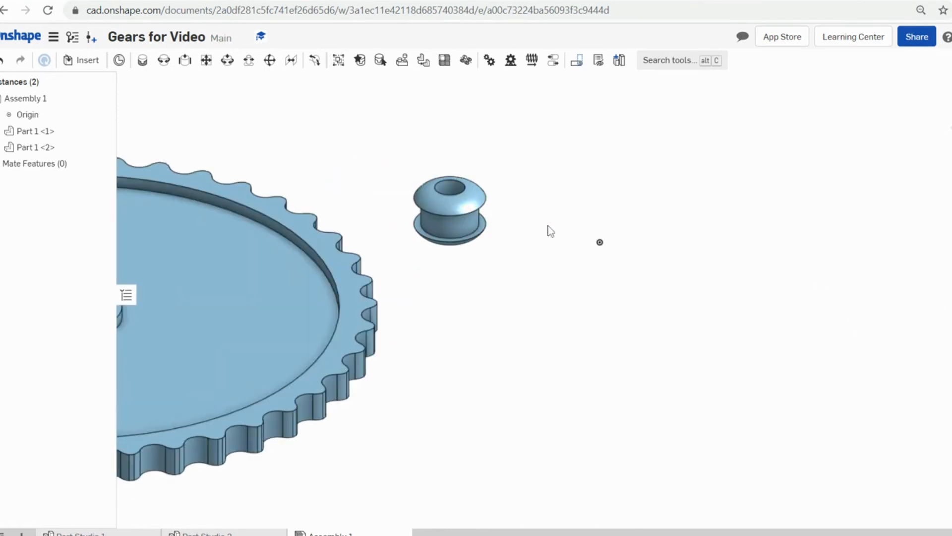
# - Create Fastened 1 between the hub's mate connector and the assembly origin
pyautogui.click(142, 62)
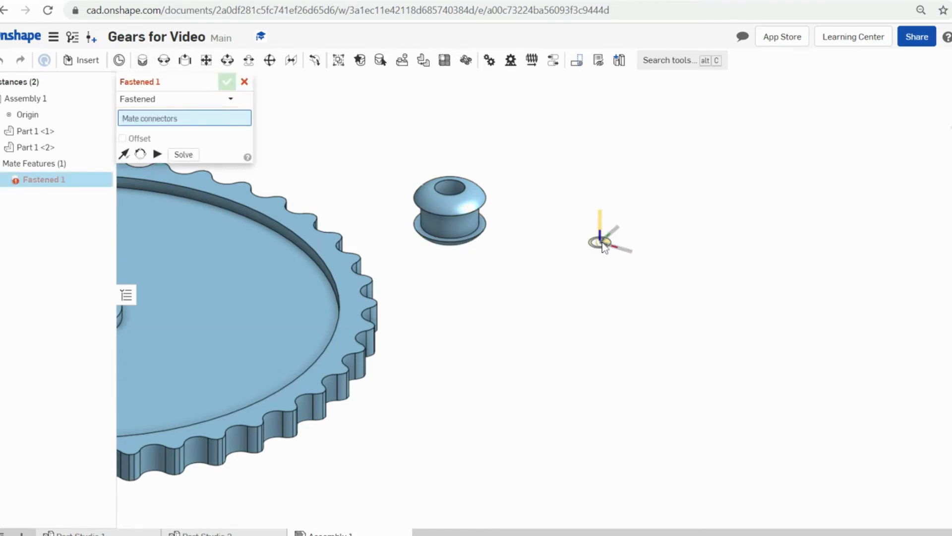
pyautogui.scroll(4, 603, 242)
pyautogui.scroll(-3, 609, 254)
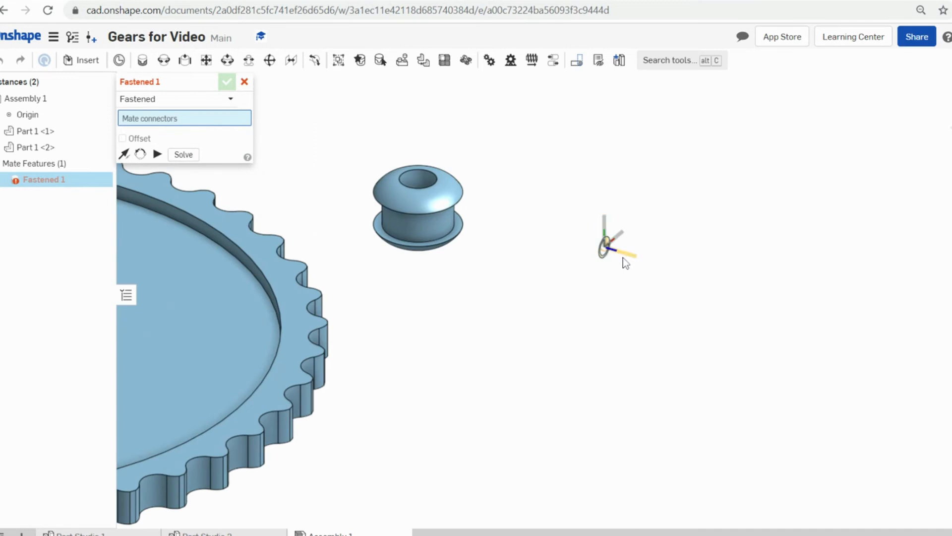
pyautogui.scroll(1, 609, 248)
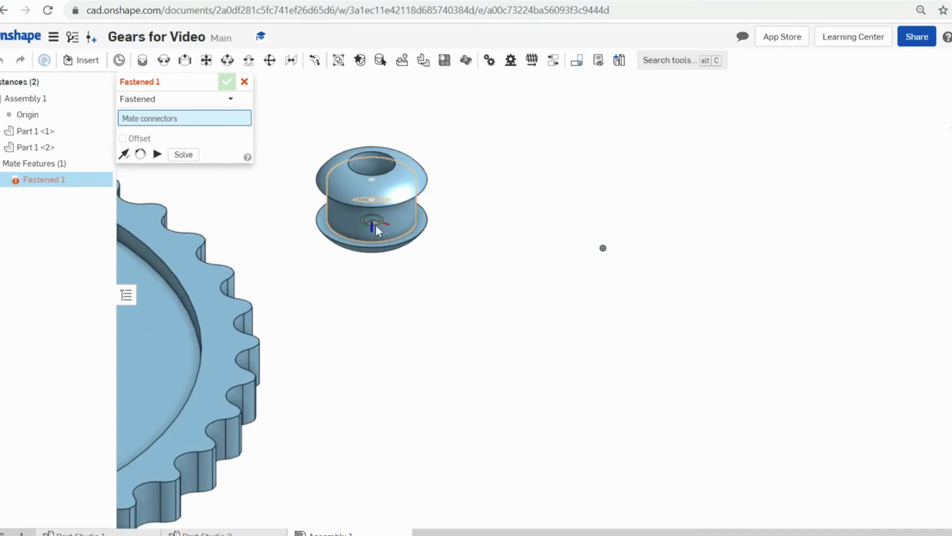
pyautogui.scroll(4, 376, 225)
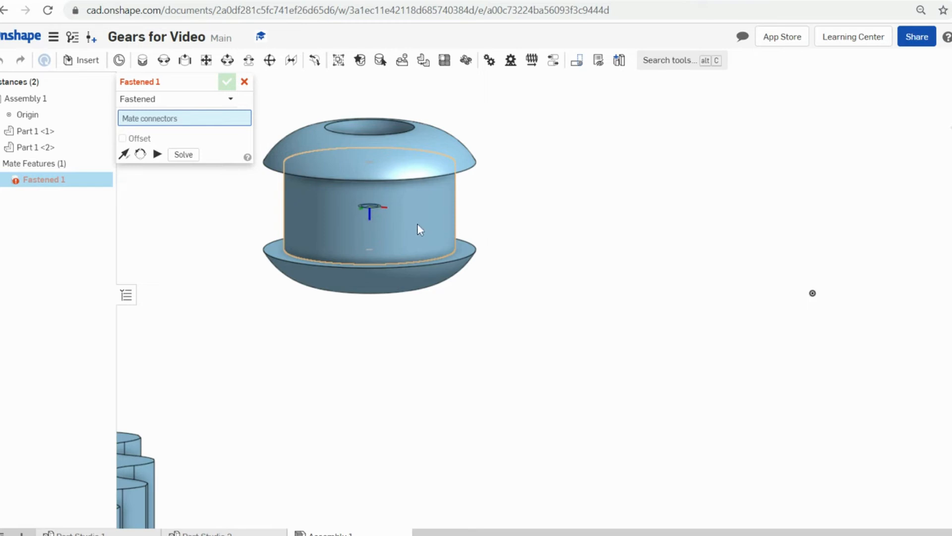
pyautogui.click(370, 214)
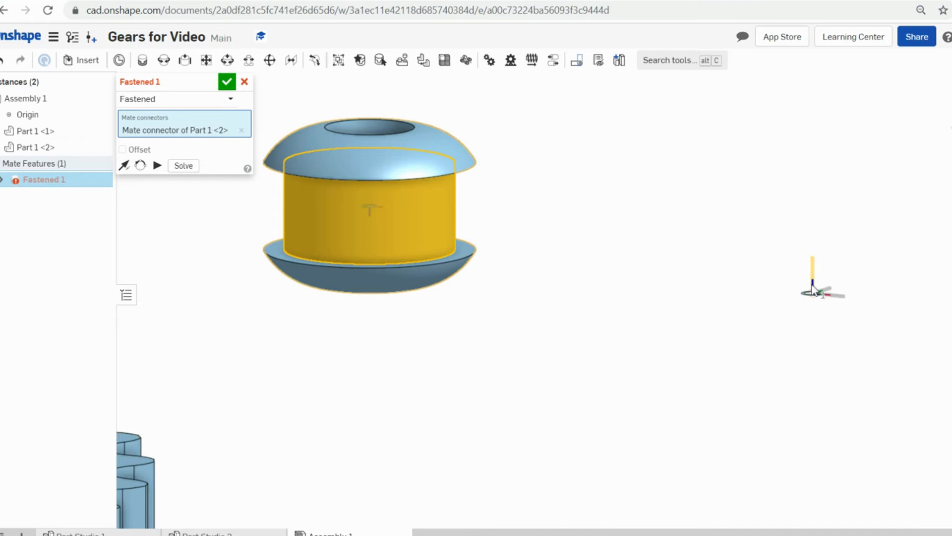
pyautogui.click(813, 286)
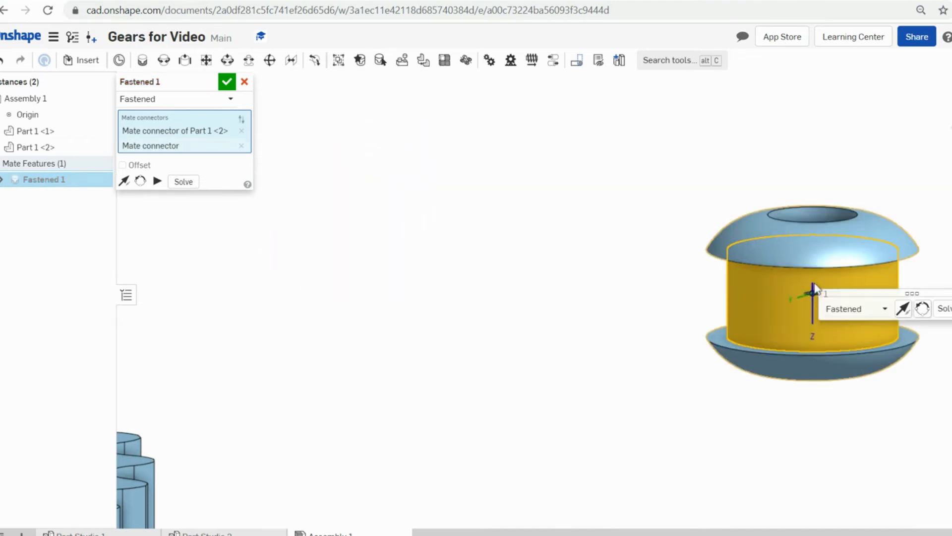
pyautogui.click(951, 309)
pyautogui.scroll(-7, 951, 310)
pyautogui.scroll(1, 951, 314)
pyautogui.moveTo(951, 319); pyautogui.dragTo(767, 275, button='middle')
pyautogui.moveTo(767, 276); pyautogui.dragTo(762, 303, button='right')
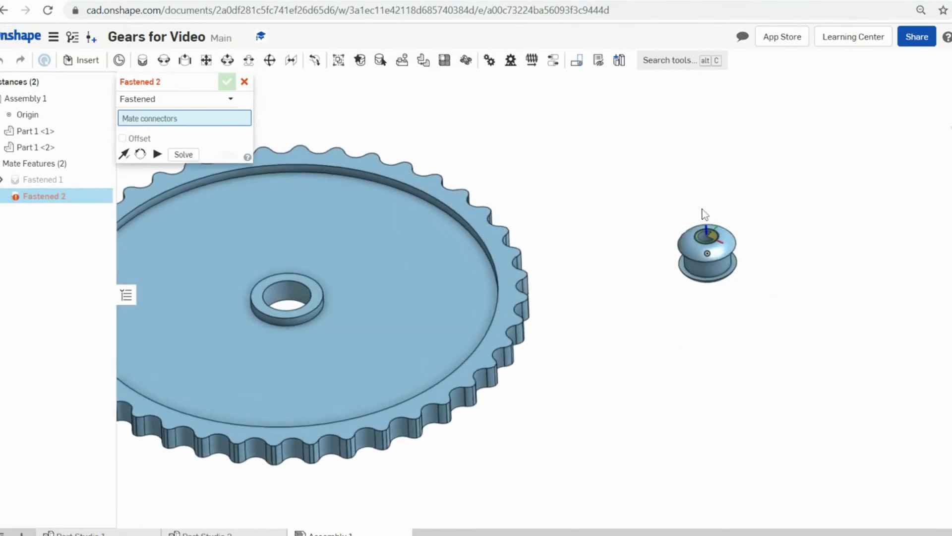
pyautogui.scroll(3, 695, 249)
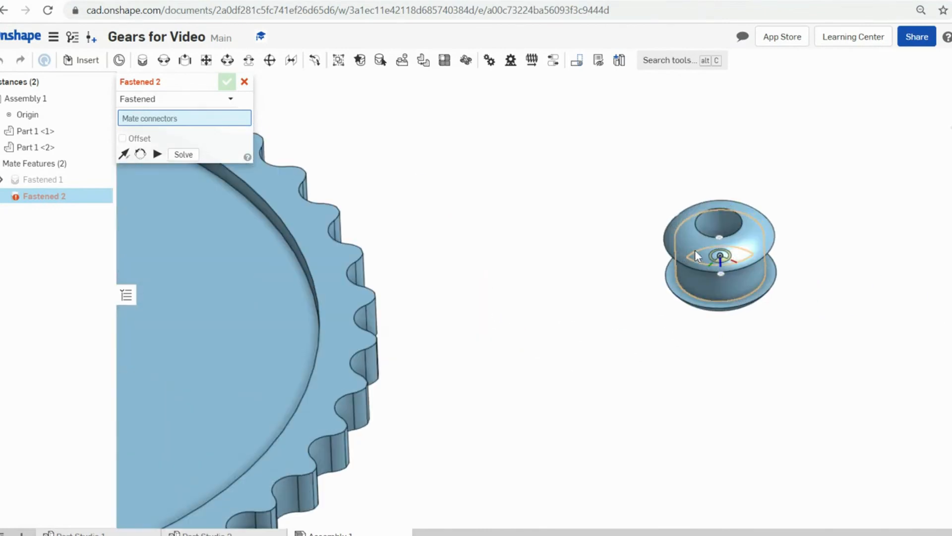
pyautogui.scroll(-3, 721, 262)
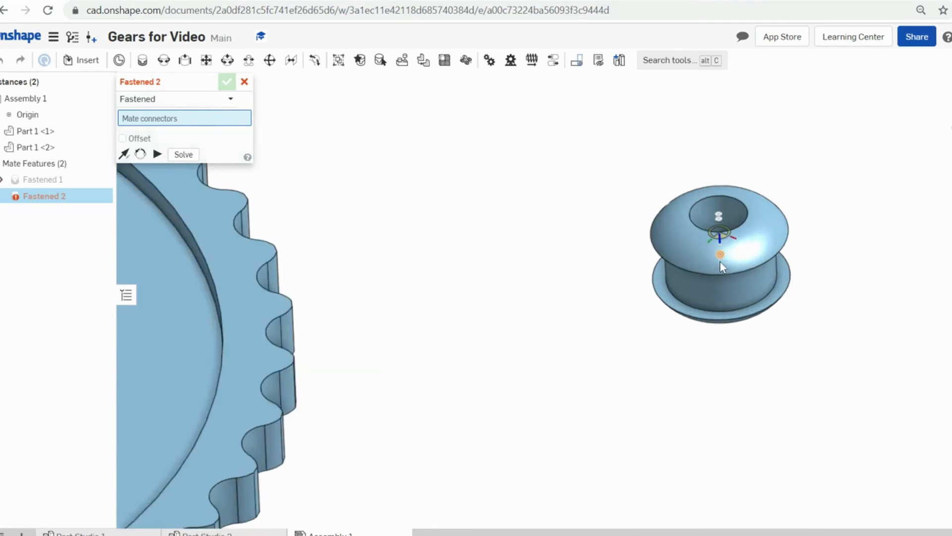
pyautogui.scroll(-5, 722, 258)
pyautogui.scroll(2, 731, 273)
pyautogui.moveTo(729, 267); pyautogui.dragTo(779, 282, button='middle')
pyautogui.moveTo(782, 288); pyautogui.dragTo(769, 276, button='right')
pyautogui.scroll(3, 771, 277)
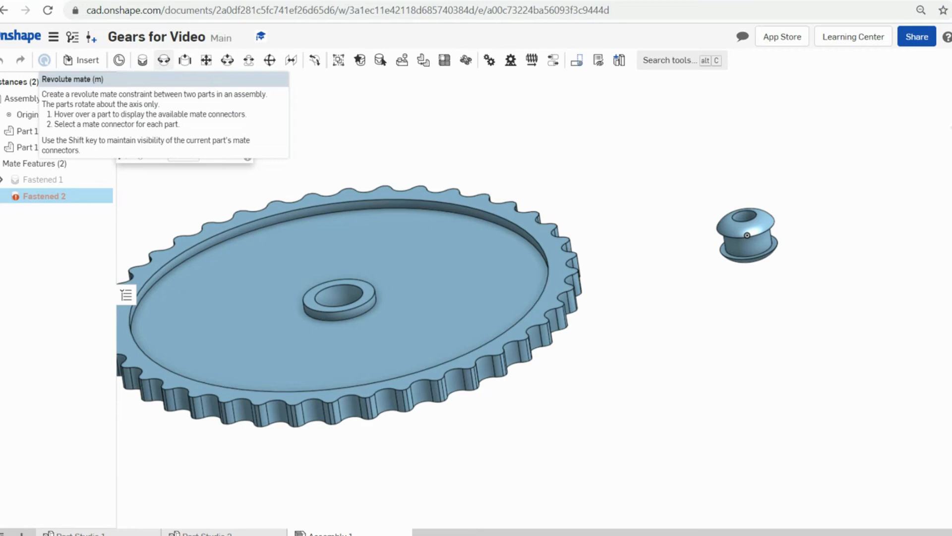
# - Start a revolute mate and pick the hub's circular edge as the first connector
pyautogui.click(164, 60)
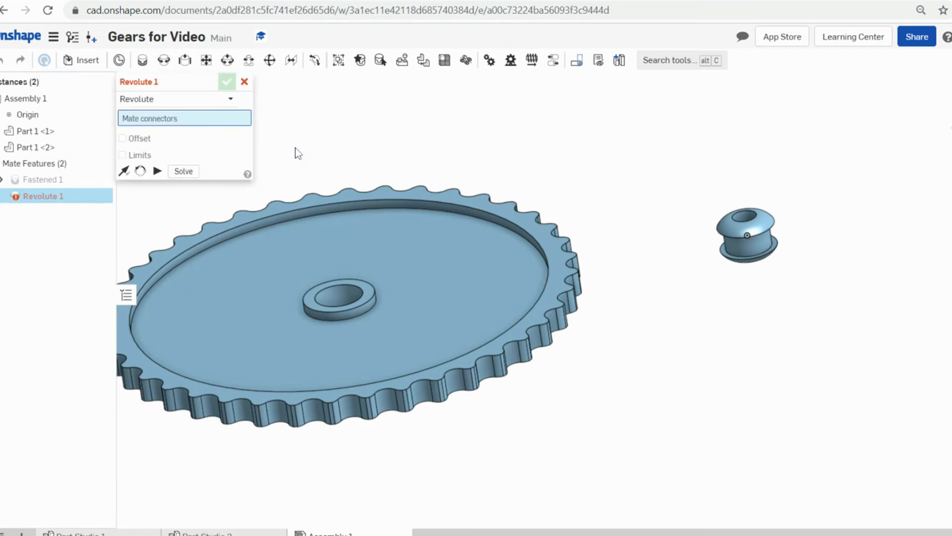
pyautogui.scroll(3, 768, 202)
pyautogui.moveTo(802, 280); pyautogui.dragTo(791, 228, button='right')
pyautogui.scroll(5, 744, 144)
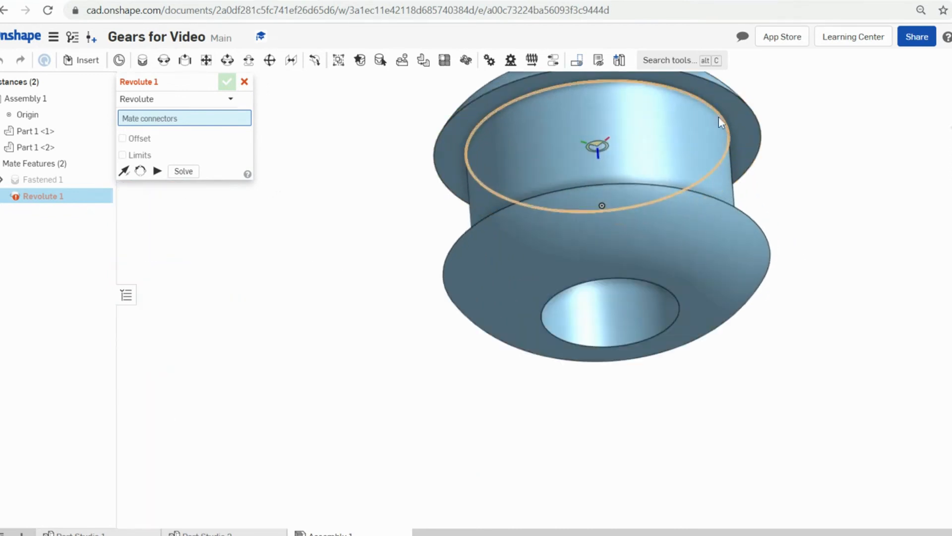
pyautogui.click(720, 113)
# - Pick the gear's hub edge as the second connector and confirm Revolute 1
pyautogui.scroll(-6, 717, 114)
pyautogui.moveTo(567, 211); pyautogui.dragTo(574, 262, button='right')
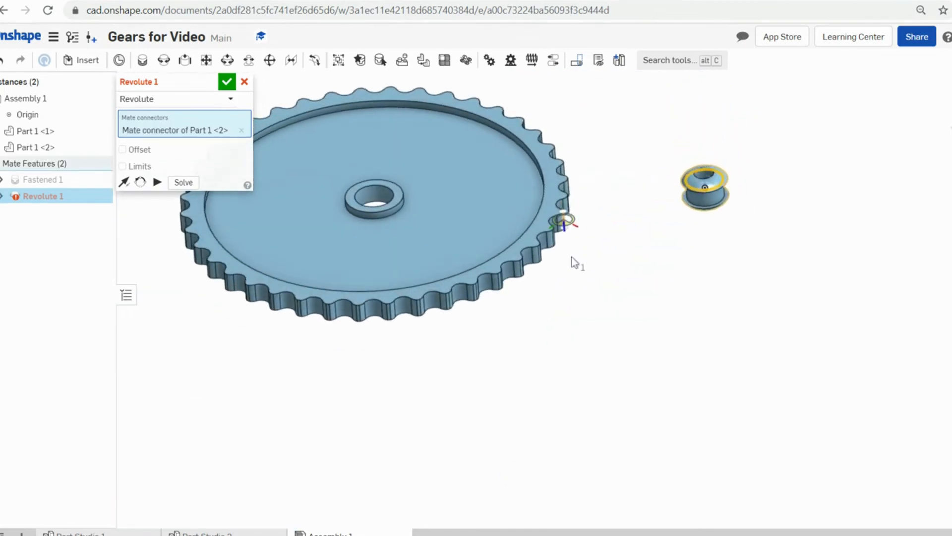
pyautogui.scroll(5, 355, 186)
pyautogui.scroll(-5, 615, 247)
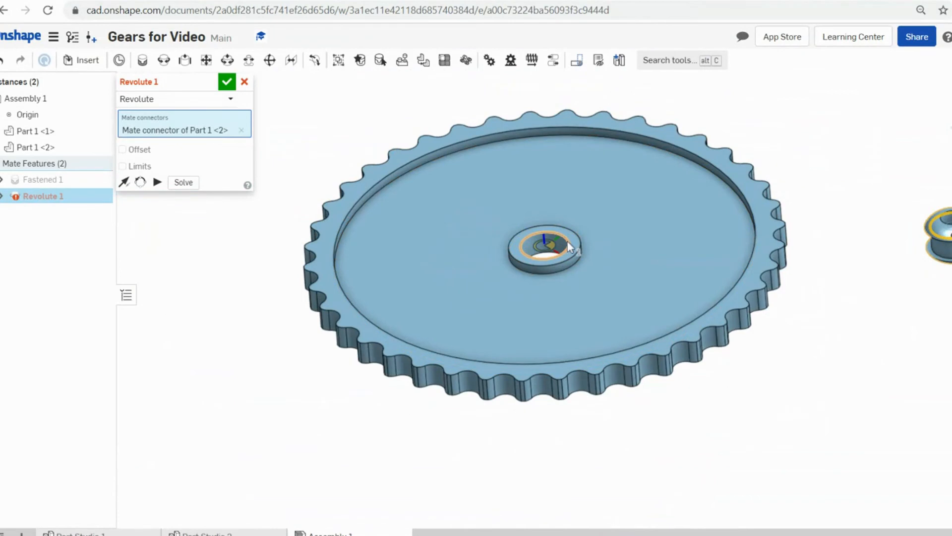
pyautogui.click(567, 242)
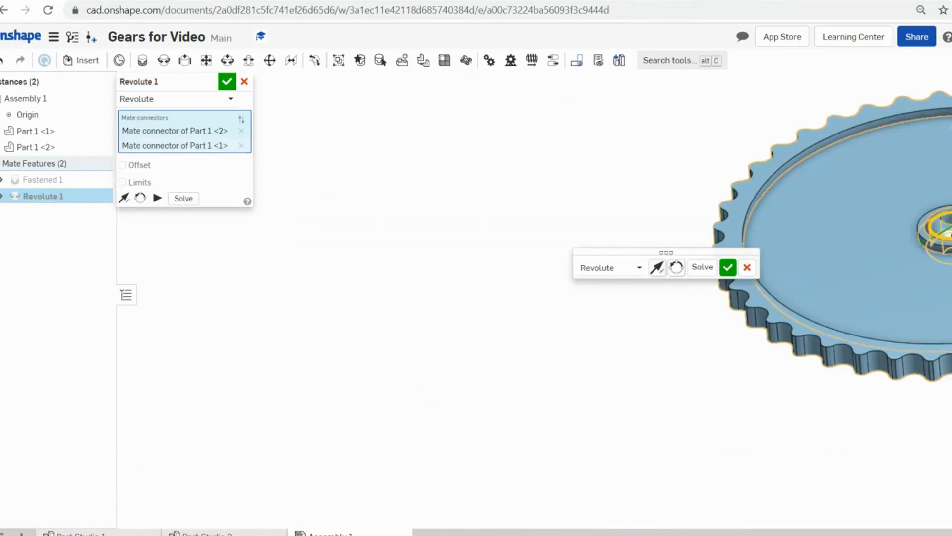
pyautogui.click(728, 268)
pyautogui.moveTo(772, 265); pyautogui.dragTo(412, 311, button='middle')
pyautogui.scroll(-5, 411, 311)
pyautogui.scroll(4, 412, 311)
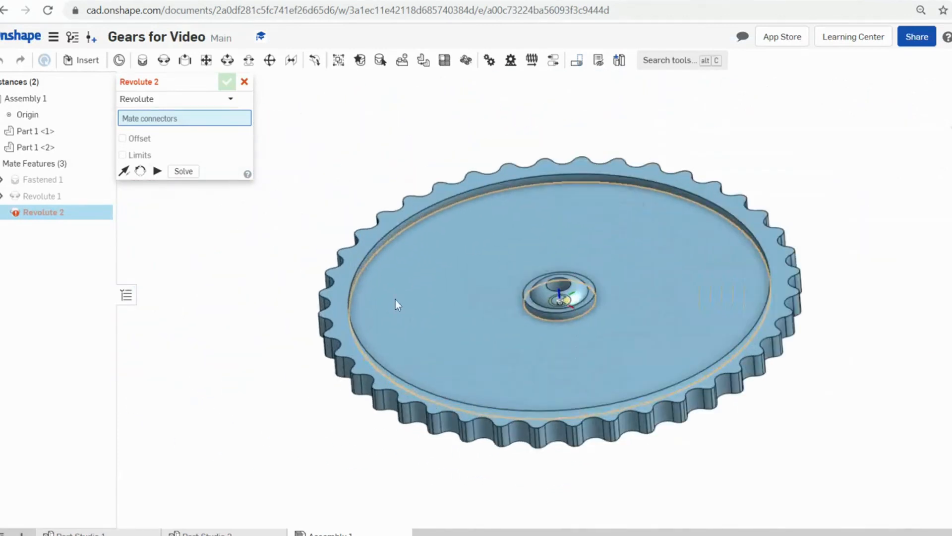
# - Cancel the extra Revolute 2 and spin the gear about its hub to test Revolute 1
pyautogui.click(244, 82)
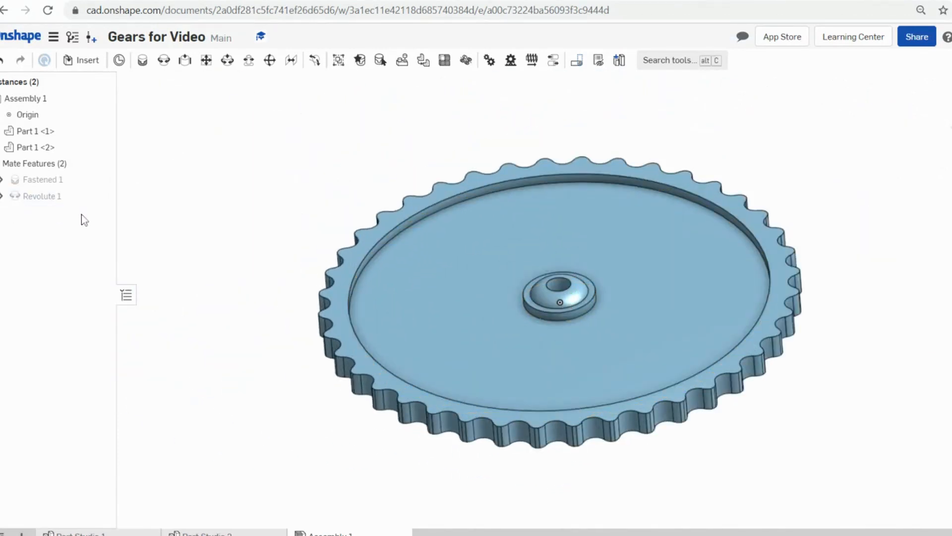
pyautogui.moveTo(428, 327); pyautogui.dragTo(613, 373)
pyautogui.scroll(2, 580, 337)
pyautogui.moveTo(575, 337); pyautogui.dragTo(382, 323, button='middle')
pyautogui.scroll(-3, 447, 315)
pyautogui.moveTo(471, 310)
pyautogui.mouseDown(button='right')
pyautogui.moveTo(496, 327)
pyautogui.moveTo(484, 322)
pyautogui.mouseUp(button='right')
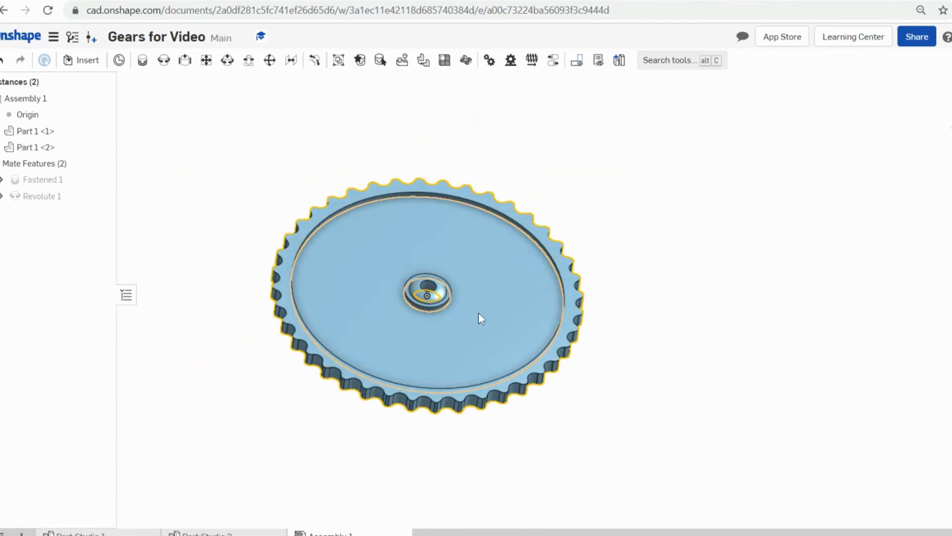
pyautogui.moveTo(614, 357); pyautogui.dragTo(588, 348, button='right')
pyautogui.scroll(2, 455, 280)
pyautogui.scroll(-2, 455, 281)
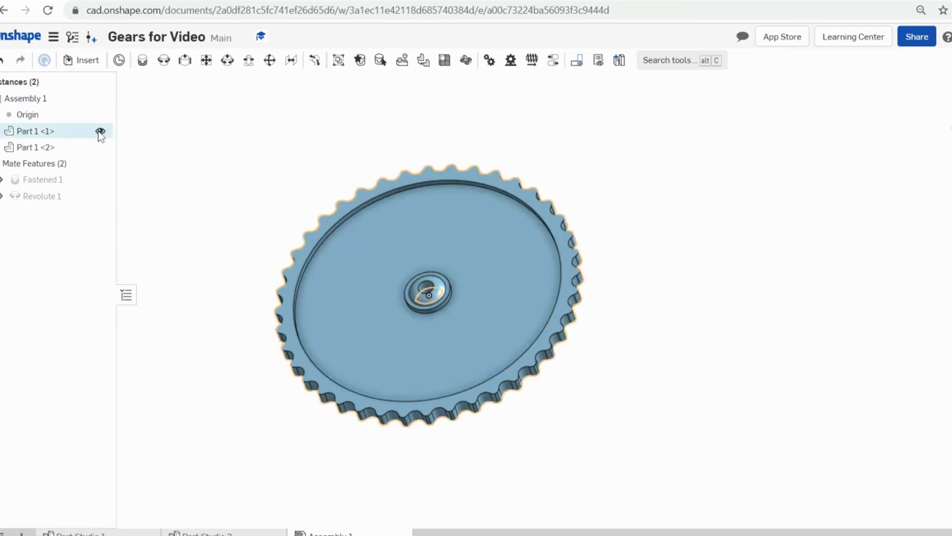
# - Insert another hub from Part Studio 2 and place it right of the gear
pyautogui.click(80, 61)
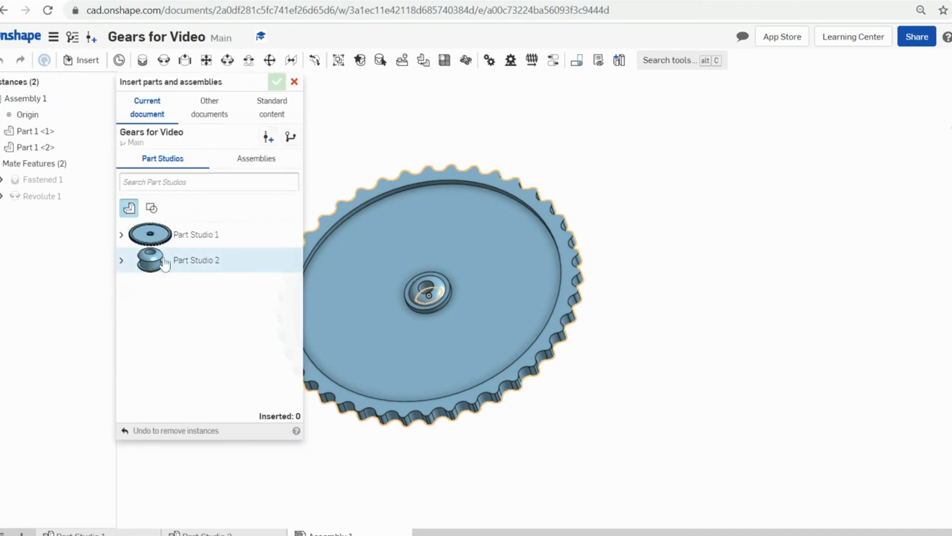
pyautogui.click(150, 260)
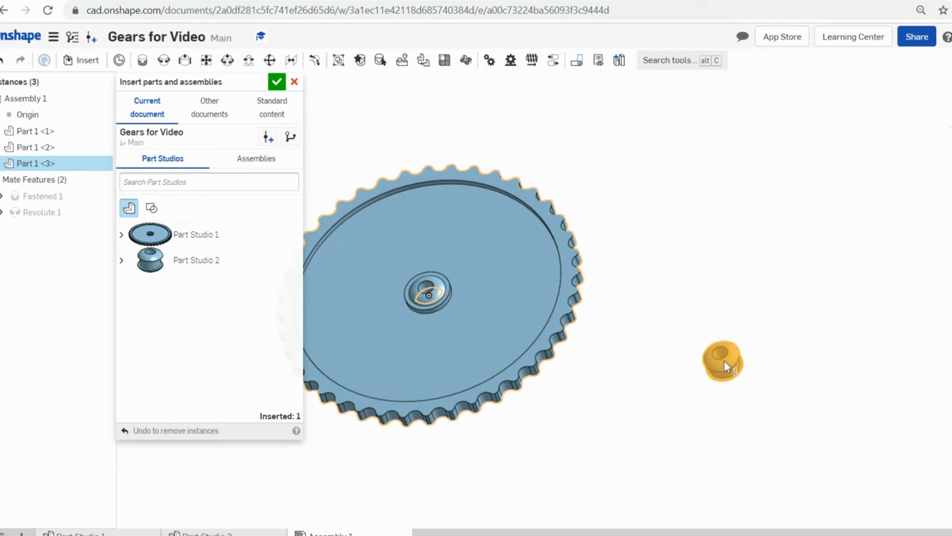
pyautogui.click(724, 360)
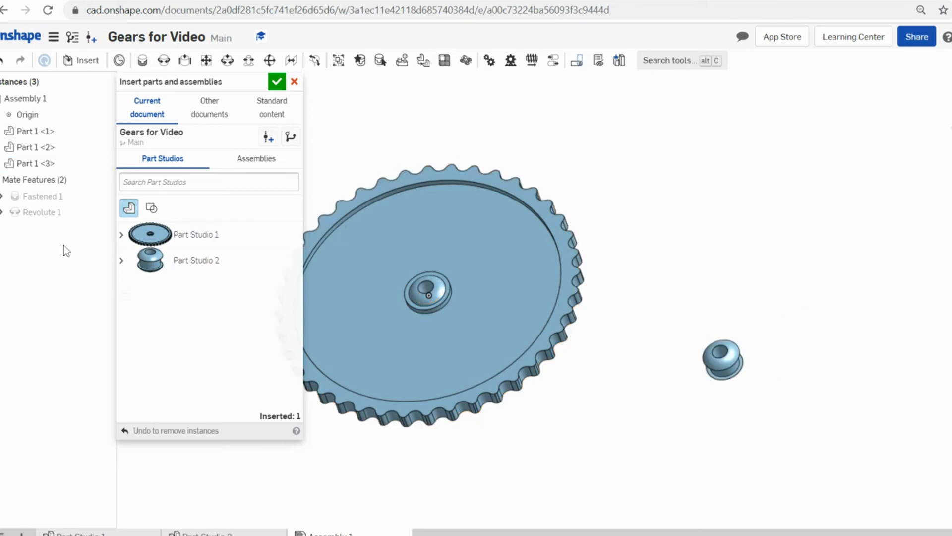
# - Insert a second gear from Part Studio 1 and place it toward the upper right
pyautogui.click(164, 234)
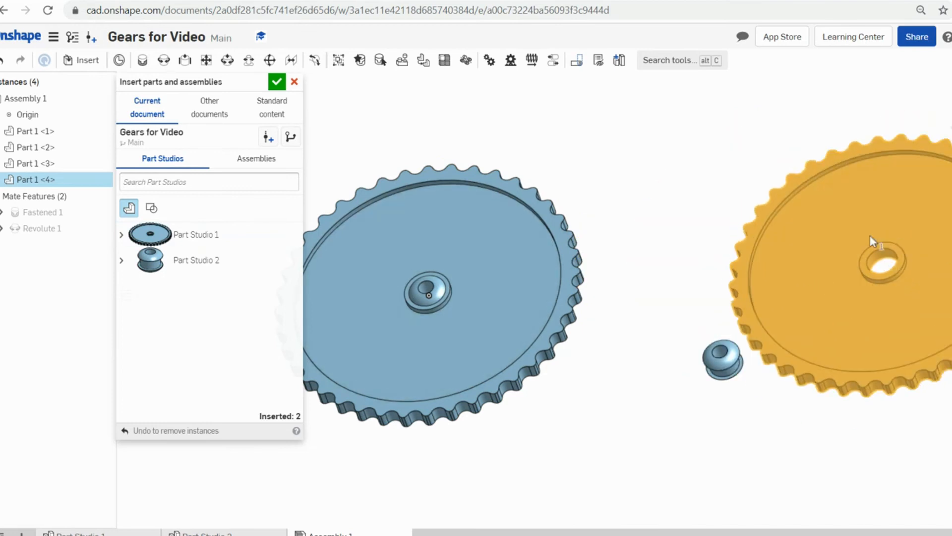
pyautogui.click(790, 250)
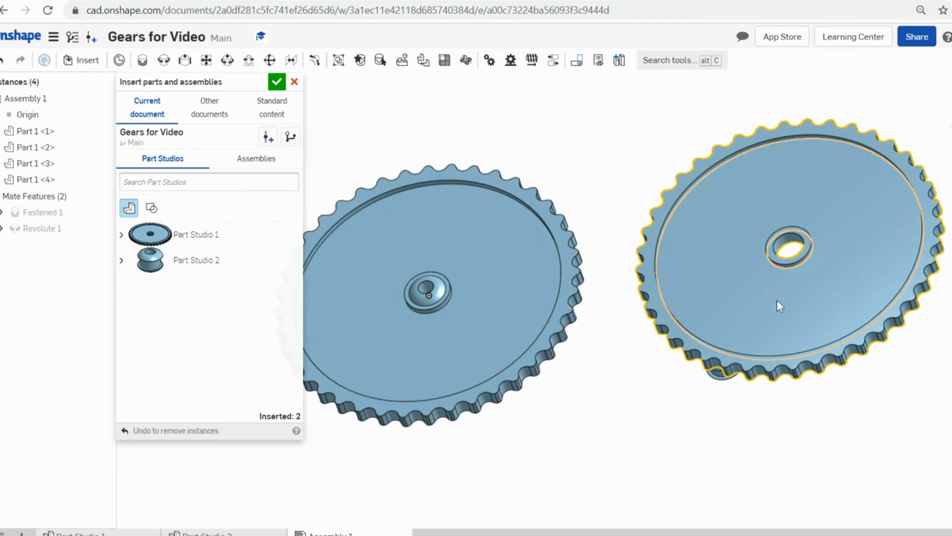
pyautogui.moveTo(812, 410); pyautogui.dragTo(823, 374, button='right')
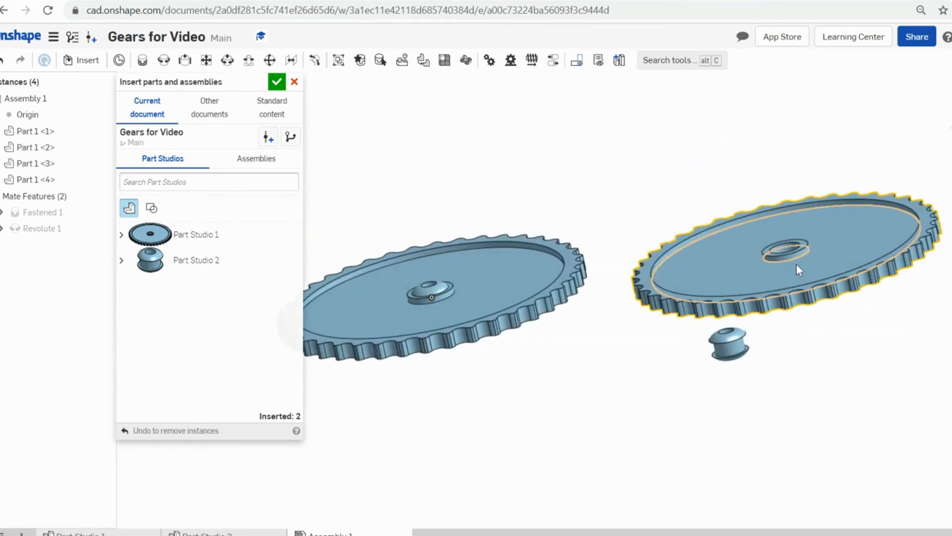
pyautogui.hotkey('ctrl', 'z')
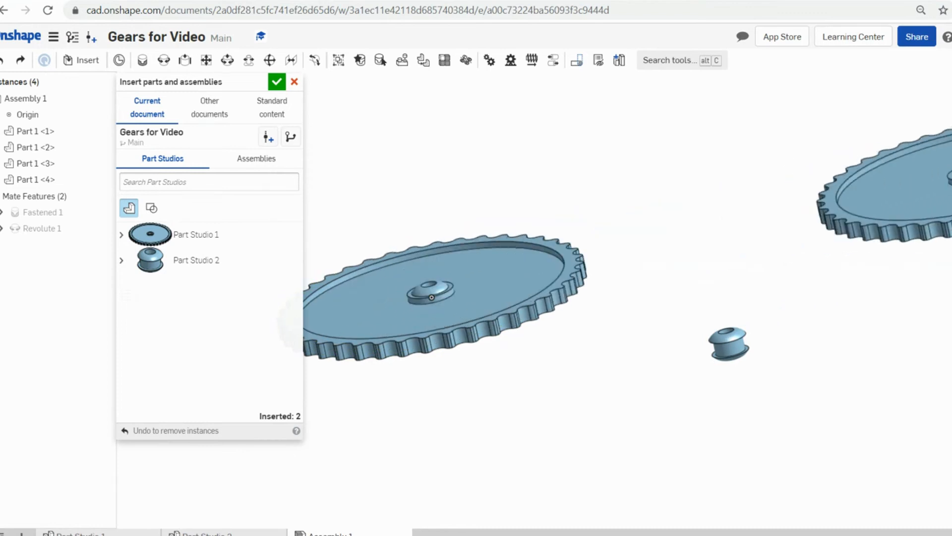
pyautogui.click(885, 245)
pyautogui.moveTo(886, 243); pyautogui.dragTo(944, 247)
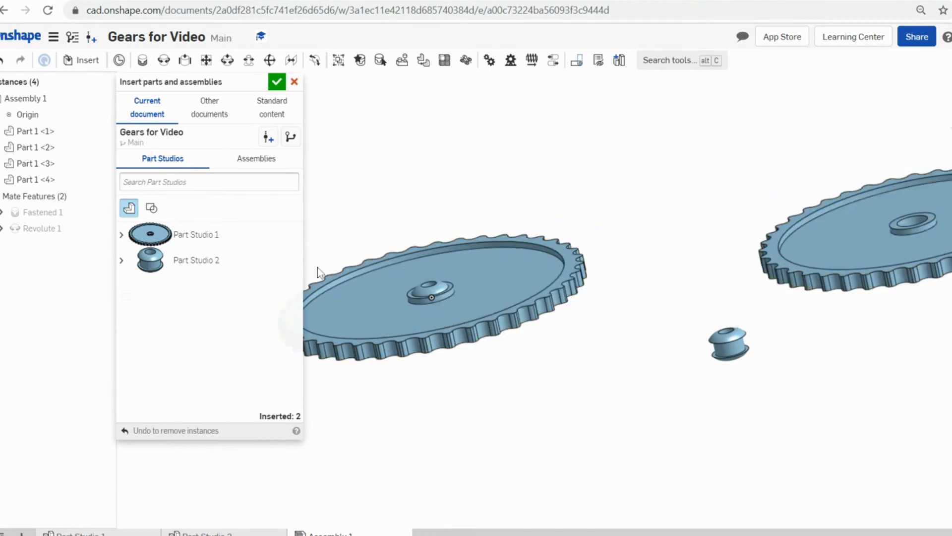
# - Close Insert, switch to front view, and raise the new hub 1.63 in
pyautogui.click(276, 83)
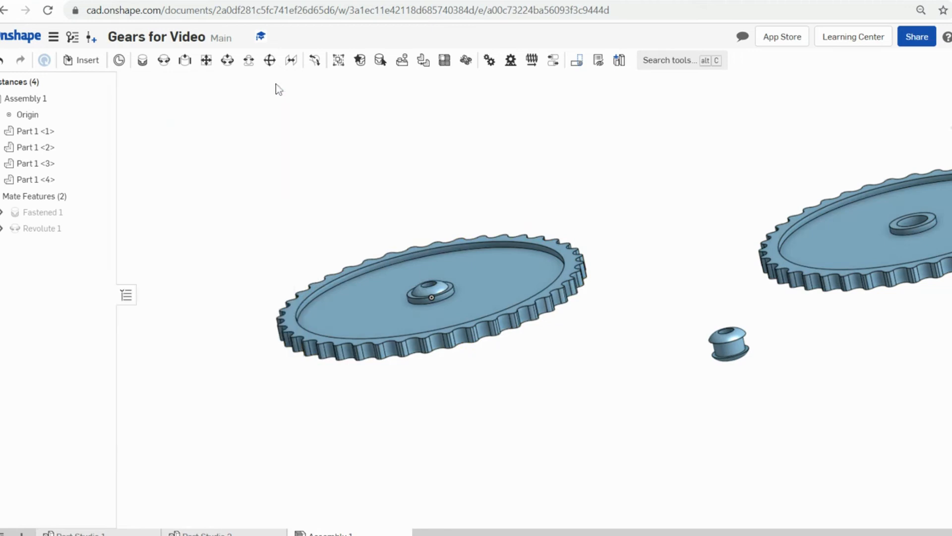
pyautogui.moveTo(692, 268); pyautogui.dragTo(640, 258, button='middle')
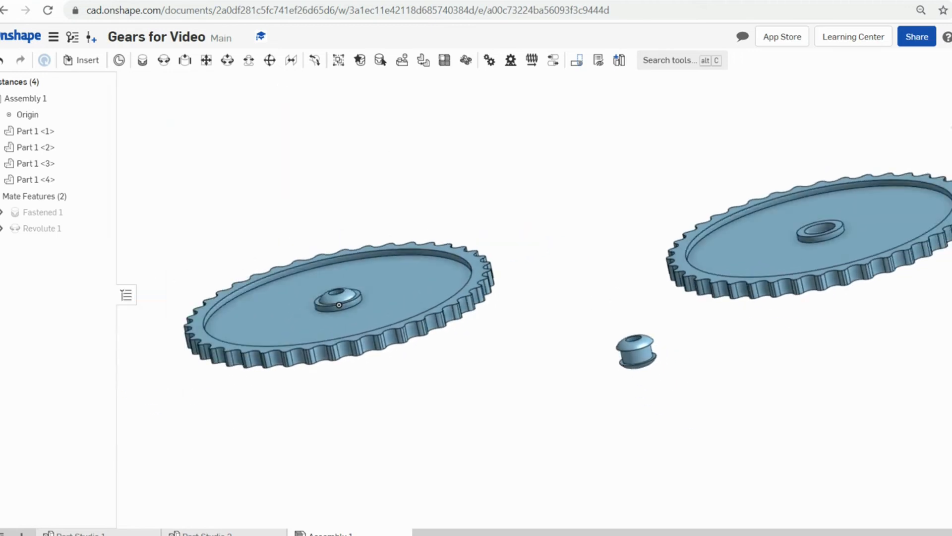
pyautogui.hotkey('shift', '1')
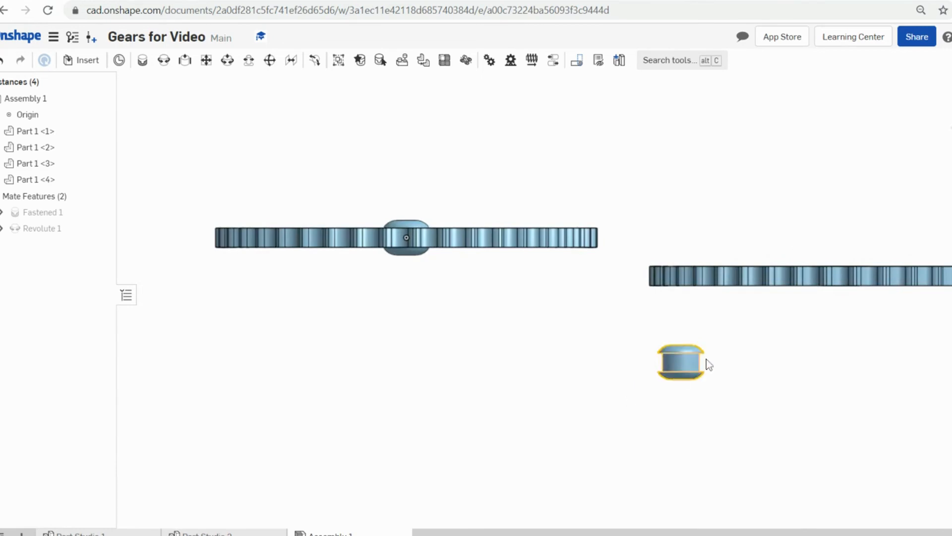
pyautogui.click(687, 361)
pyautogui.moveTo(690, 320); pyautogui.dragTo(680, 191)
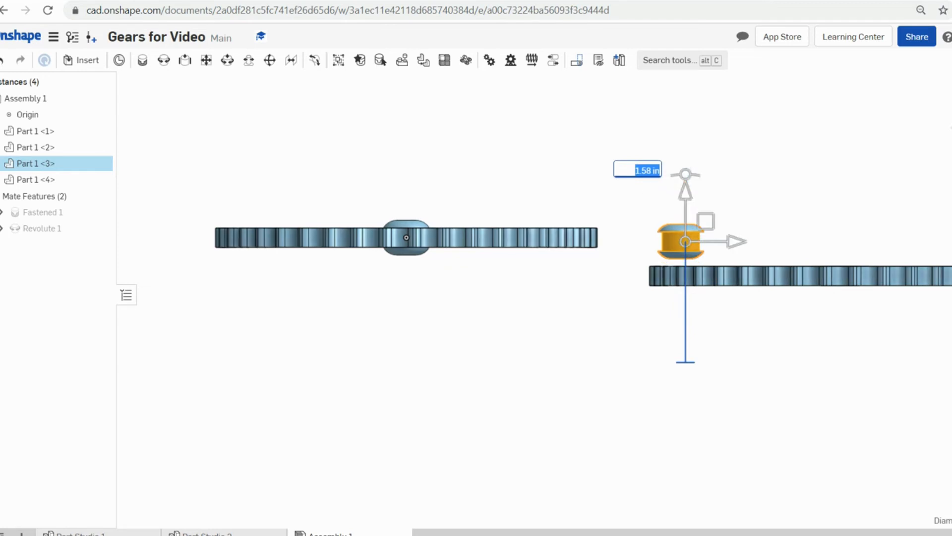
pyautogui.click(659, 170)
pyautogui.press('Return')
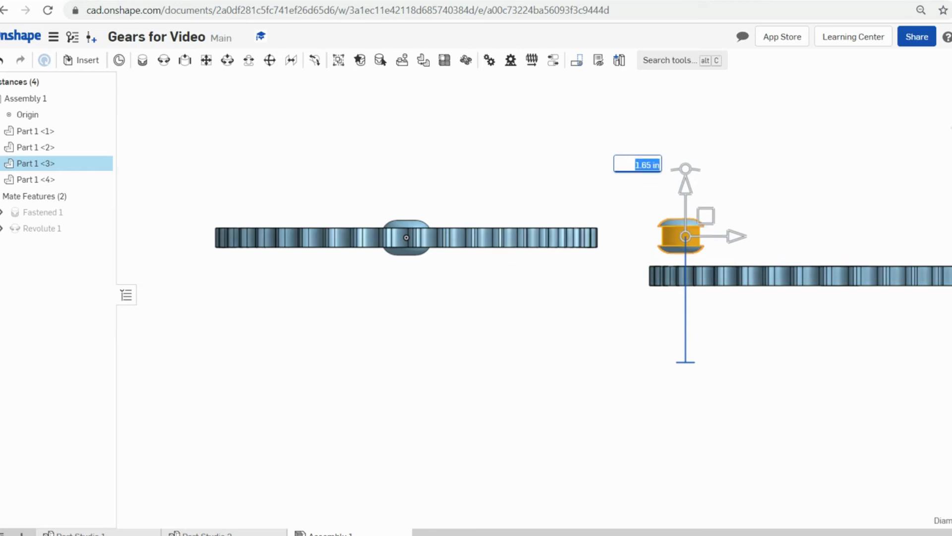
pyautogui.press('Left')
pyautogui.press('Right')
pyautogui.write('3')
pyautogui.press('Return')
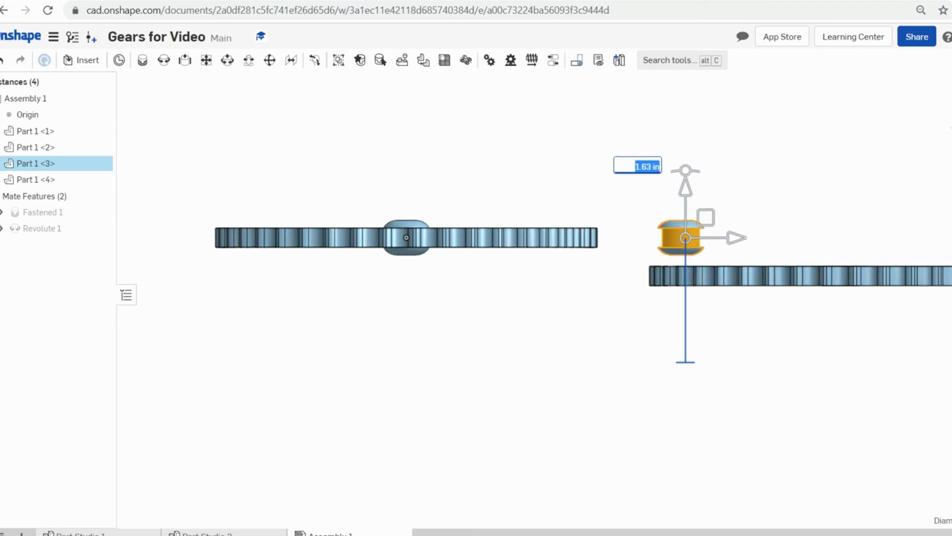
pyautogui.click(790, 172)
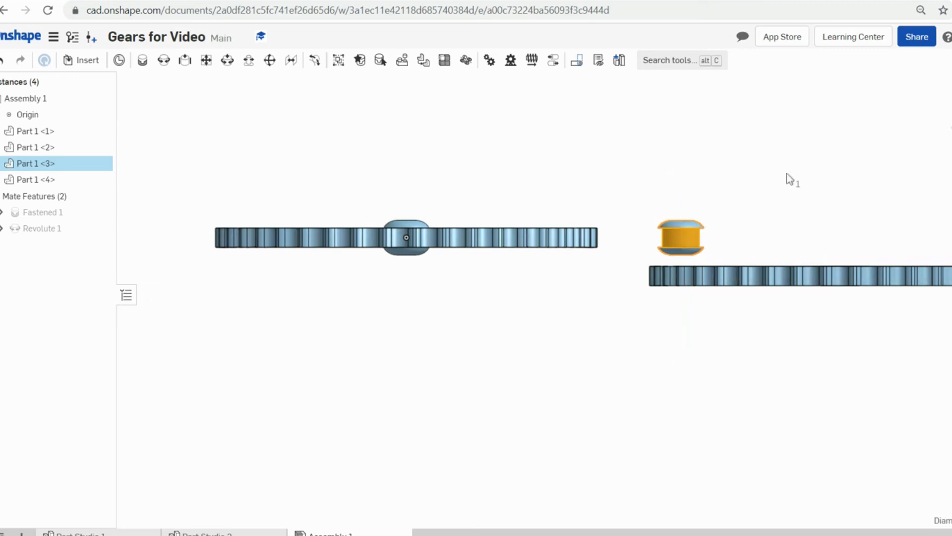
# - Return to a straight front view and slide the small hub sideways toward the first gear
pyautogui.moveTo(873, 349); pyautogui.dragTo(751, 379, button='right')
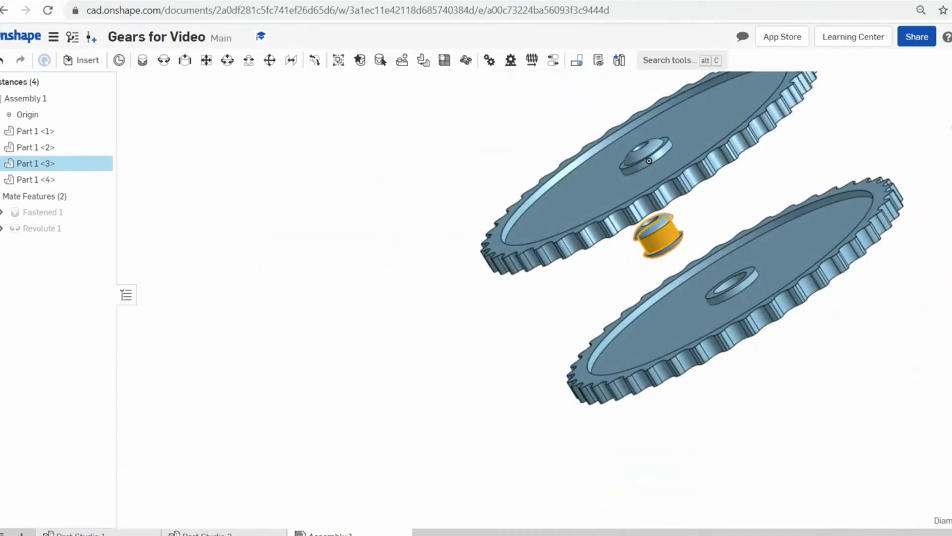
pyautogui.click(951, 128)
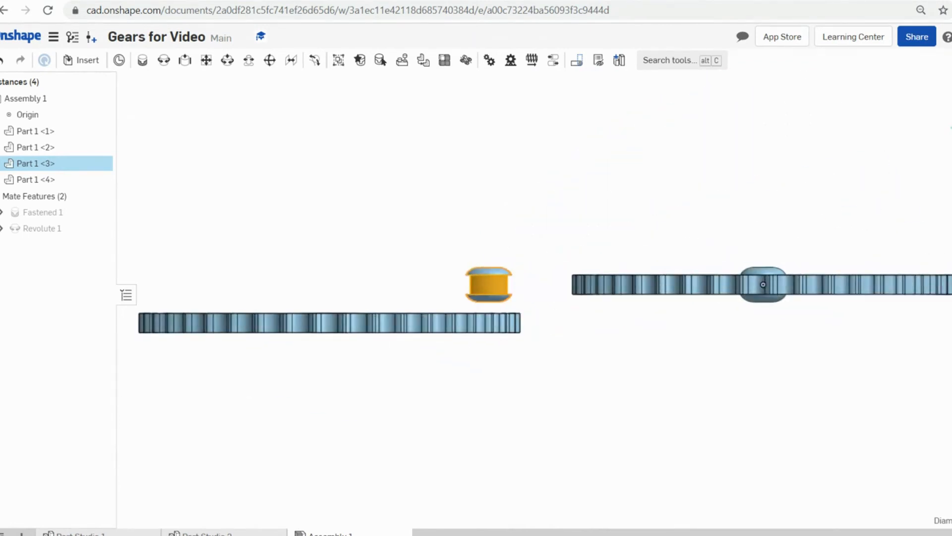
pyautogui.click(951, 128)
pyautogui.click(951, 128)
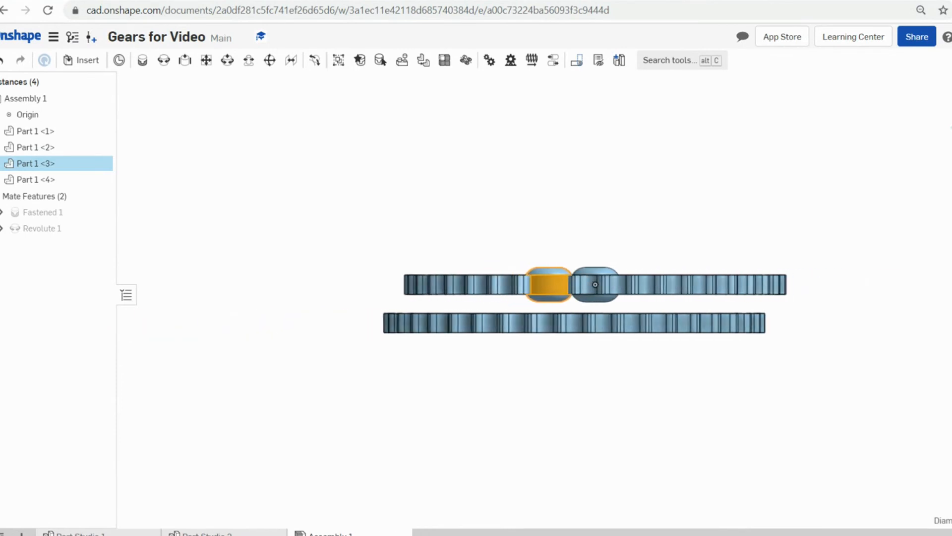
pyautogui.click(951, 128)
pyautogui.click(951, 128)
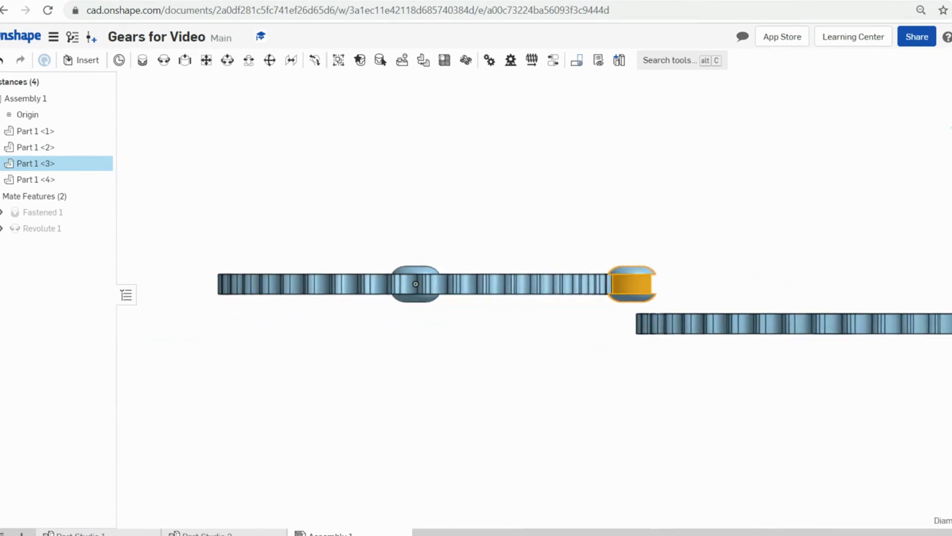
pyautogui.scroll(-5, 594, 256)
pyautogui.moveTo(592, 296); pyautogui.dragTo(580, 325, button='right')
pyautogui.scroll(6, 592, 237)
pyautogui.scroll(-2, 591, 236)
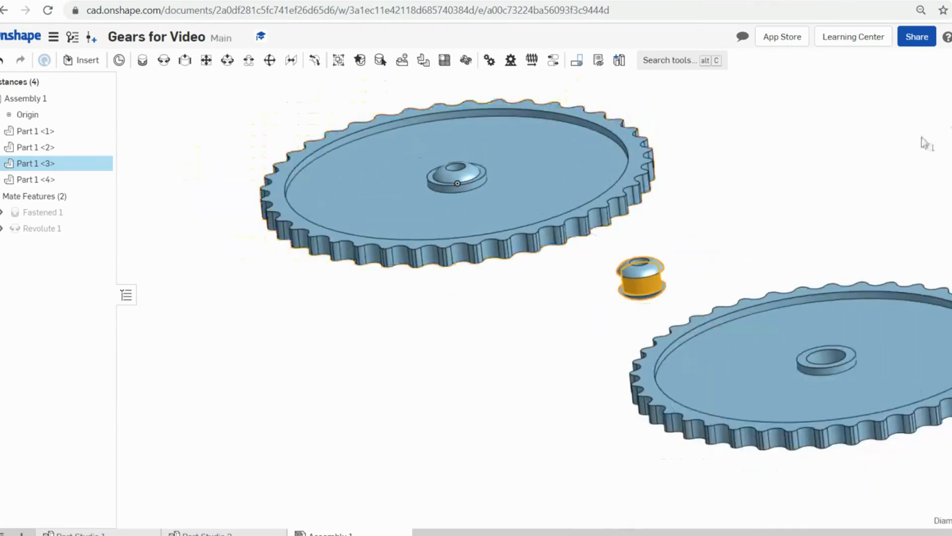
pyautogui.click(951, 139)
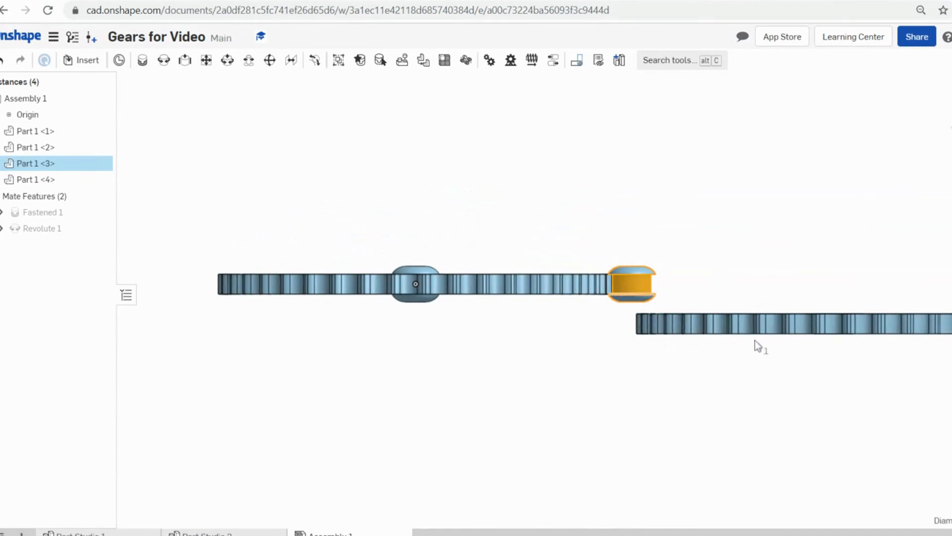
pyautogui.click(676, 289)
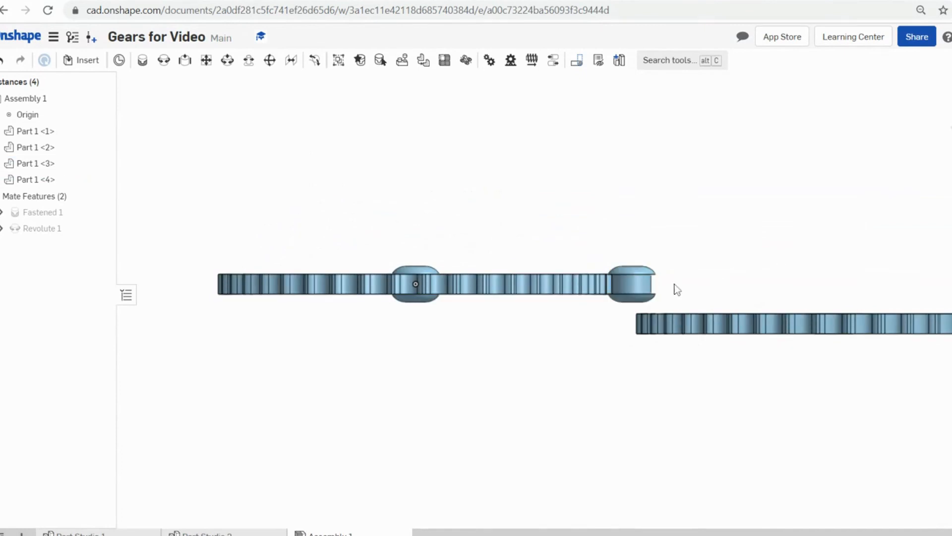
pyautogui.click(645, 281)
pyautogui.moveTo(699, 279); pyautogui.dragTo(480, 297)
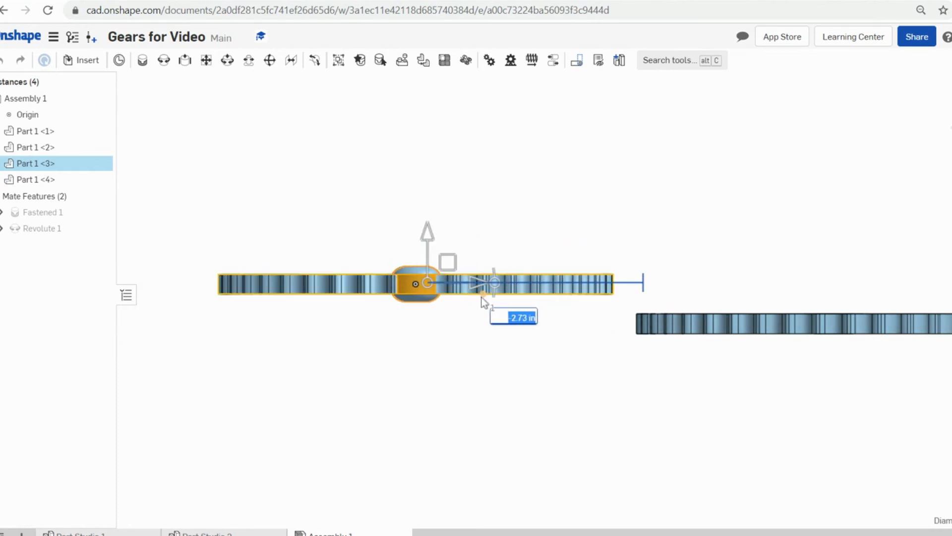
# - Switch to a flat top-down view and move the small hub right of the first gear
pyautogui.click(614, 216)
pyautogui.scroll(-3, 820, 187)
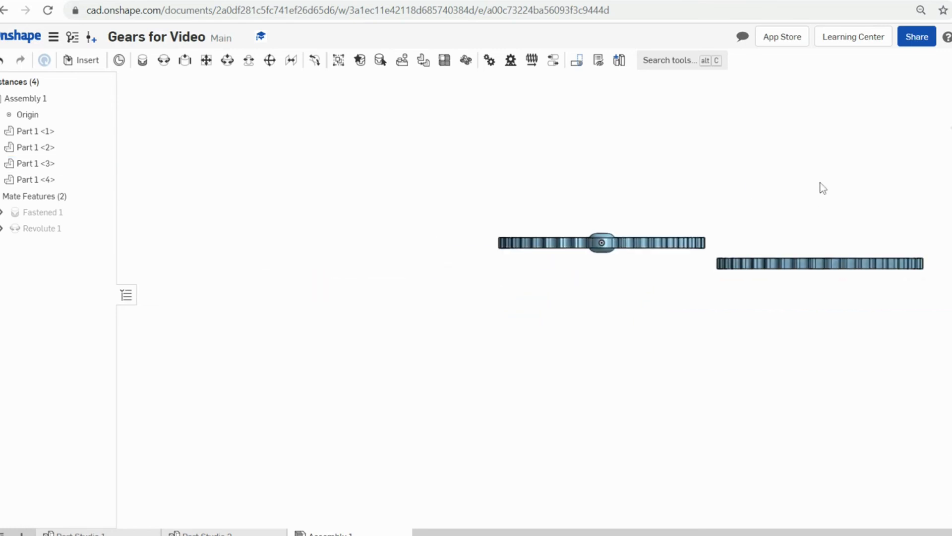
pyautogui.press('Up')
pyautogui.press('Up')
pyautogui.press('Down')
pyautogui.press('Down')
pyautogui.press('Down')
pyautogui.press('Down')
pyautogui.press('Down')
pyautogui.press('Down')
pyautogui.press('Down')
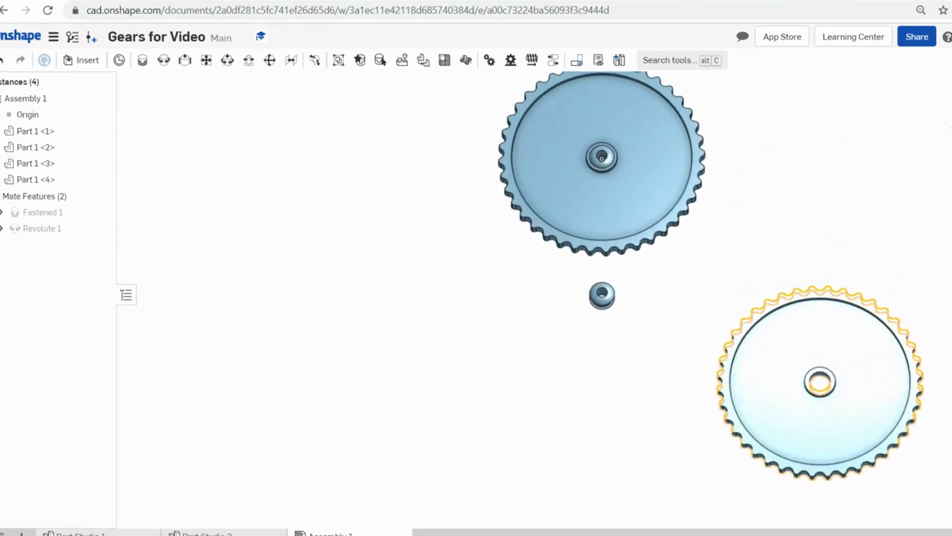
pyautogui.press('Down')
pyautogui.press('Down')
pyautogui.press('Up')
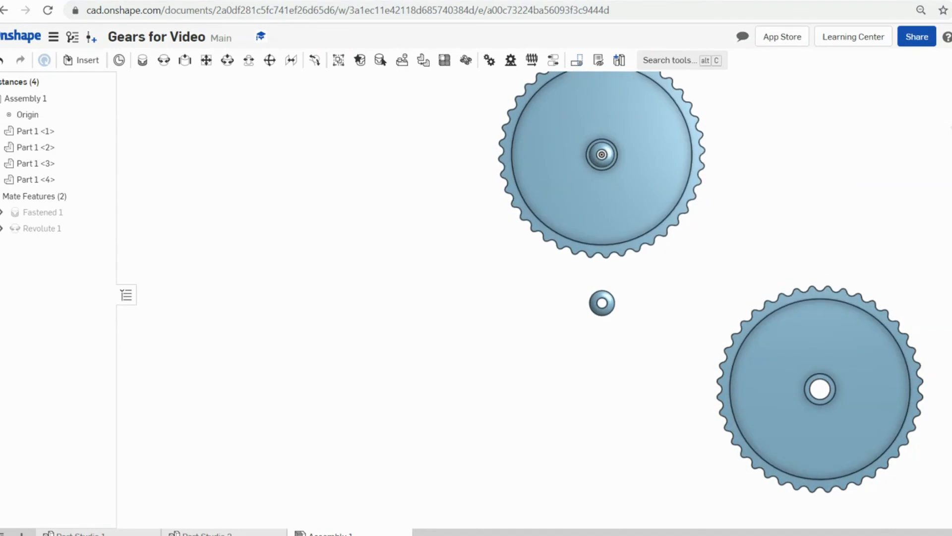
pyautogui.hotkey('shift', '5')
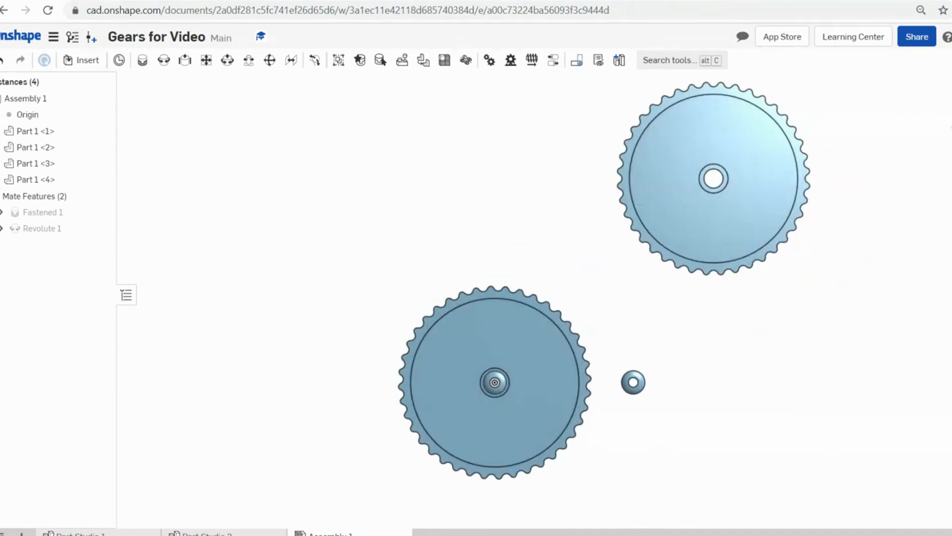
pyautogui.click(640, 383)
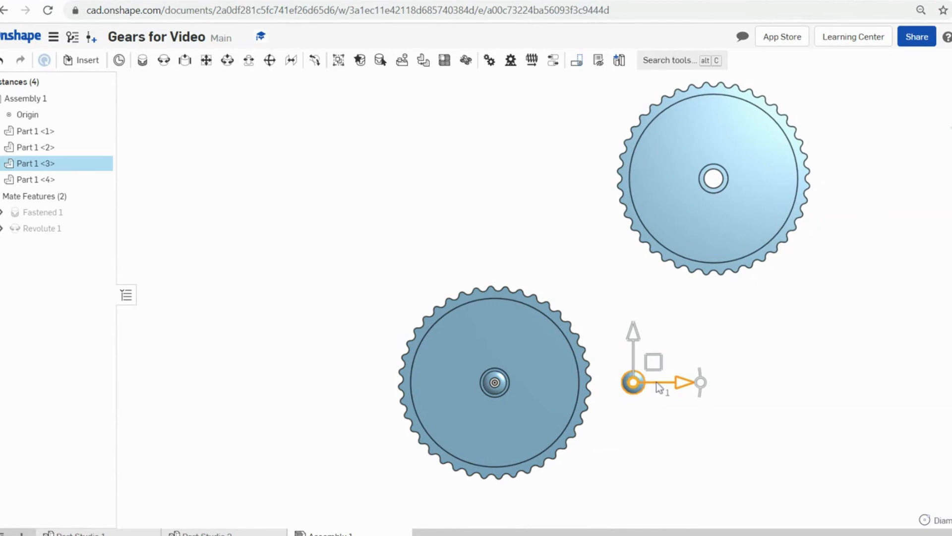
pyautogui.moveTo(692, 382); pyautogui.dragTo(742, 388)
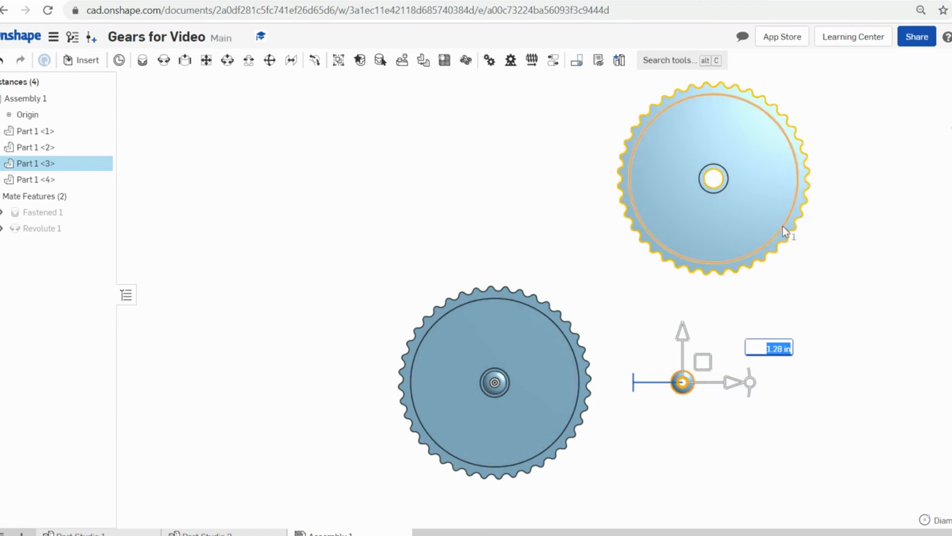
pyautogui.click(757, 206)
pyautogui.click(912, 275)
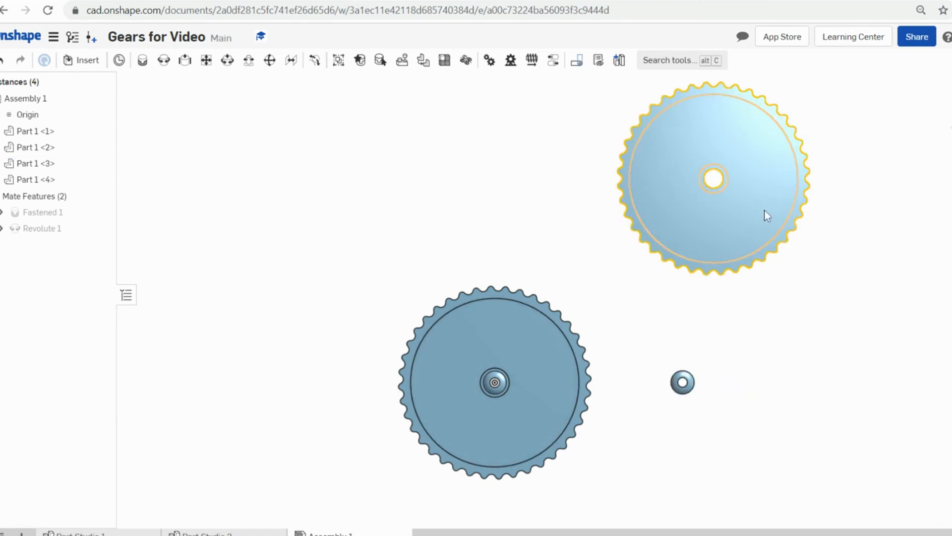
# - Drag the second gear down so its rim touches the first gear
pyautogui.click(740, 205)
pyautogui.moveTo(766, 163); pyautogui.dragTo(754, 354)
pyautogui.moveTo(807, 407)
pyautogui.mouseDown()
pyautogui.moveTo(777, 412)
pyautogui.moveTo(798, 421)
pyautogui.mouseUp()
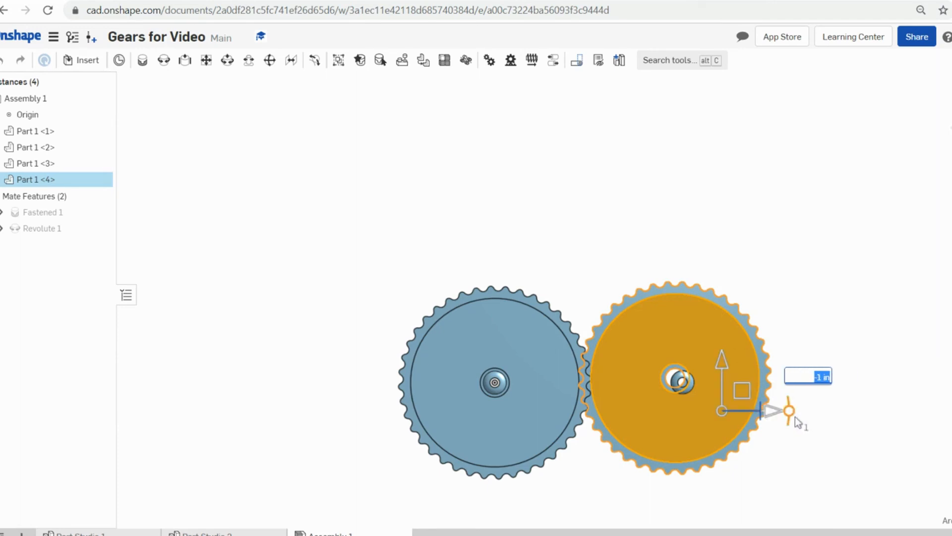
# - Offset the second gear 0.2 in sideways so its teeth mesh with the first
pyautogui.click(817, 453)
pyautogui.click(747, 410)
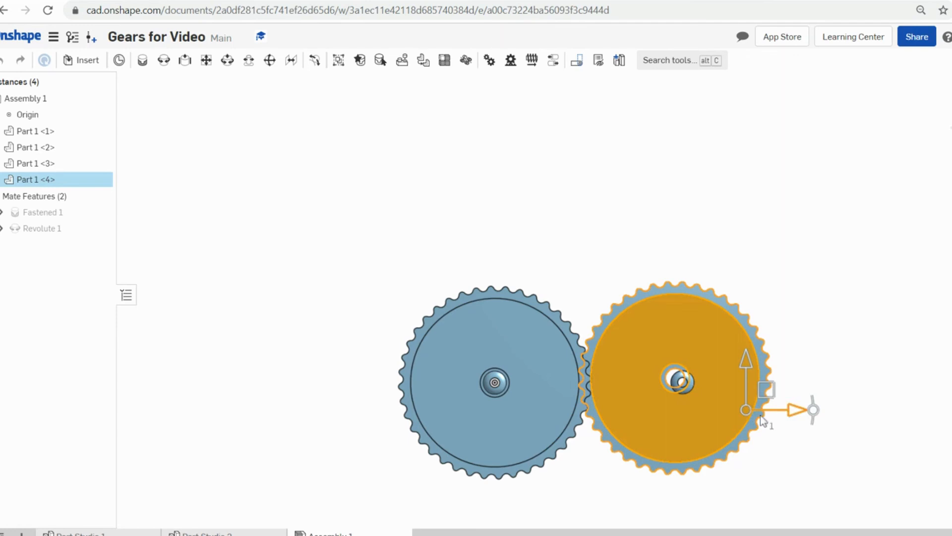
pyautogui.click(801, 410)
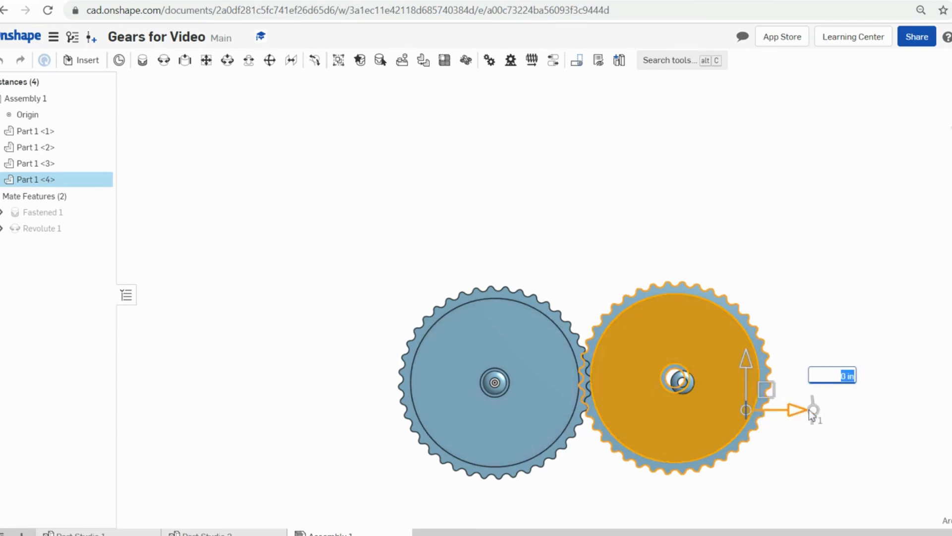
pyautogui.scroll(3, 766, 395)
pyautogui.write('0')
pyautogui.press('Left')
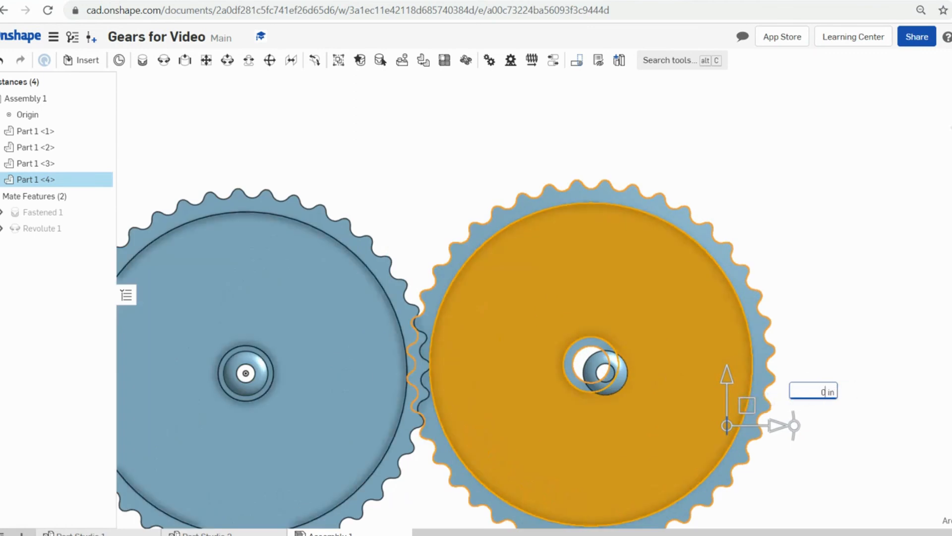
pyautogui.press('Return')
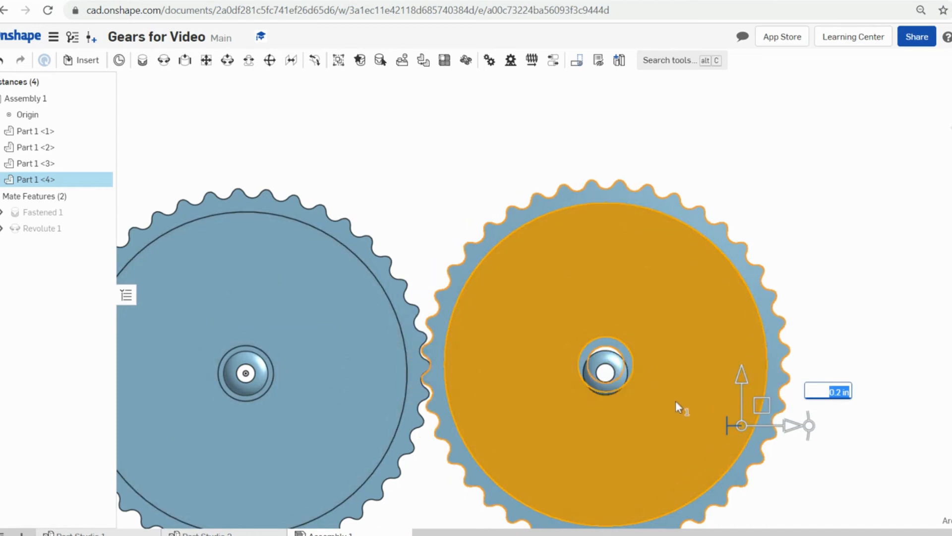
pyautogui.scroll(-3, 675, 401)
# - Nudge the second gear slightly and orbit nearly edge-on to check the gears' alignment
pyautogui.moveTo(620, 401)
pyautogui.mouseDown(button='right')
pyautogui.moveTo(620, 361)
pyautogui.moveTo(626, 413)
pyautogui.moveTo(627, 403)
pyautogui.mouseUp(button='right')
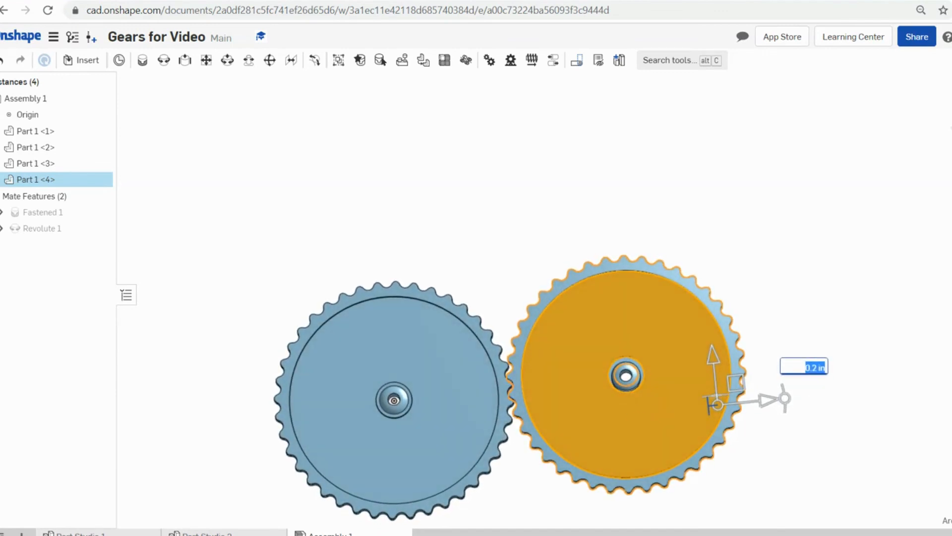
pyautogui.press('n')
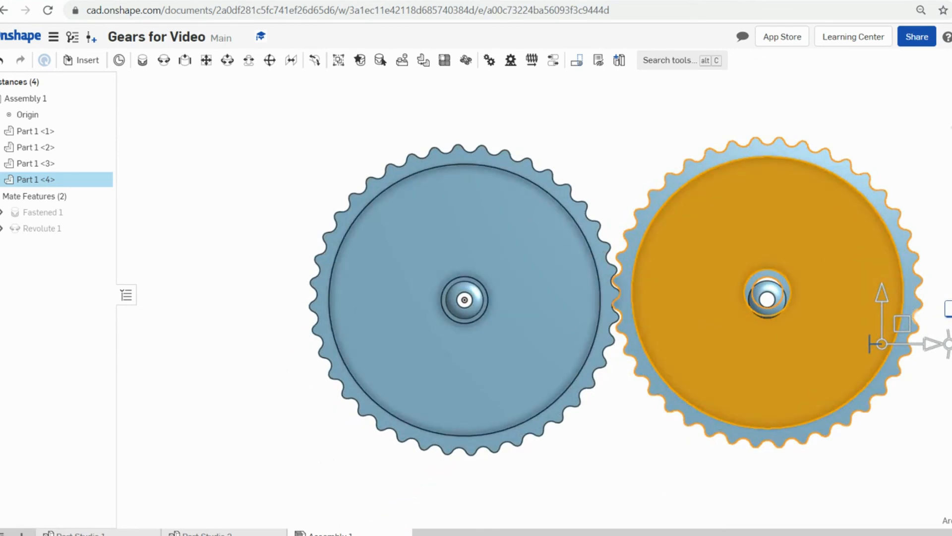
pyautogui.moveTo(933, 344); pyautogui.dragTo(937, 343)
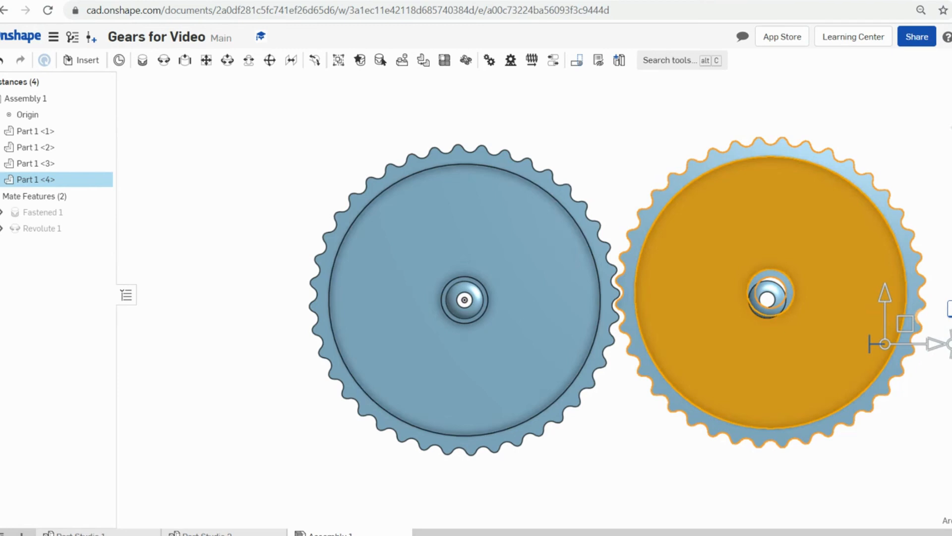
pyautogui.moveTo(936, 344); pyautogui.dragTo(935, 344)
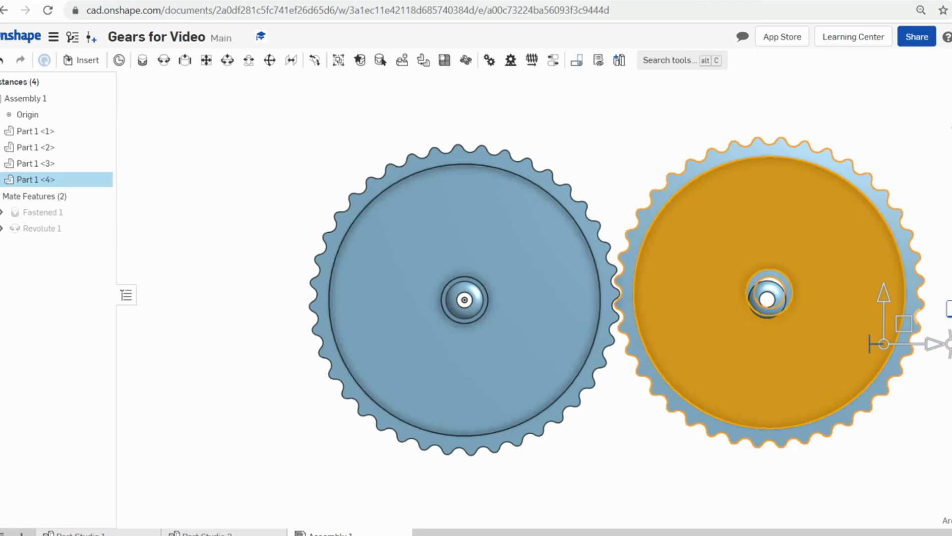
pyautogui.click(950, 411)
pyautogui.scroll(-3, 950, 411)
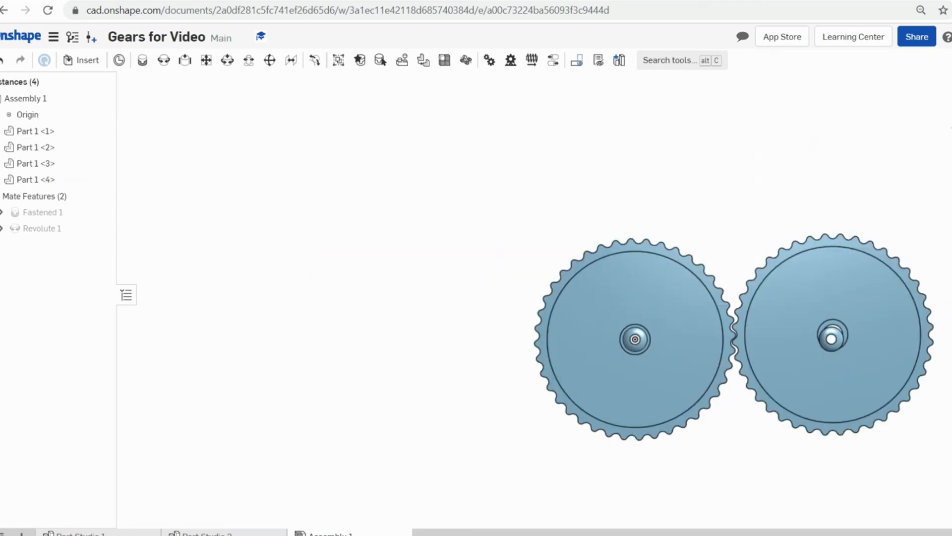
pyautogui.moveTo(950, 411); pyautogui.dragTo(950, 297, button='right')
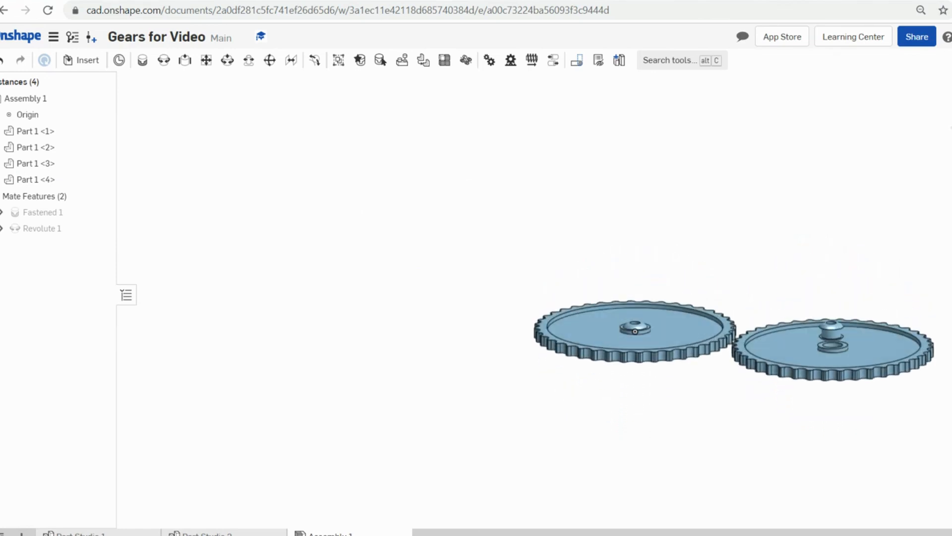
pyautogui.scroll(-2, 871, 340)
pyautogui.scroll(-3, 849, 362)
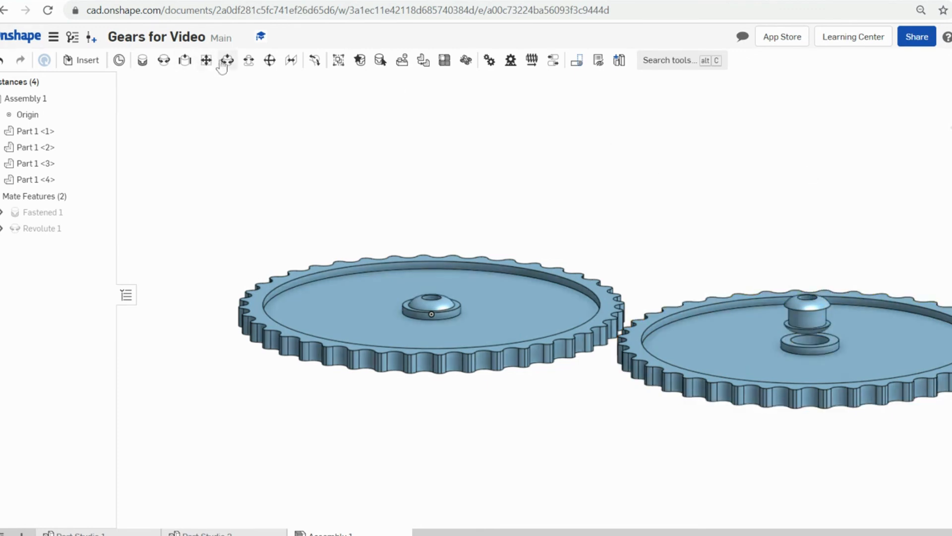
# - Start a new revolute mate and orbit to view the gear hole from below
pyautogui.click(163, 60)
pyautogui.scroll(5, 775, 233)
pyautogui.scroll(-4, 859, 336)
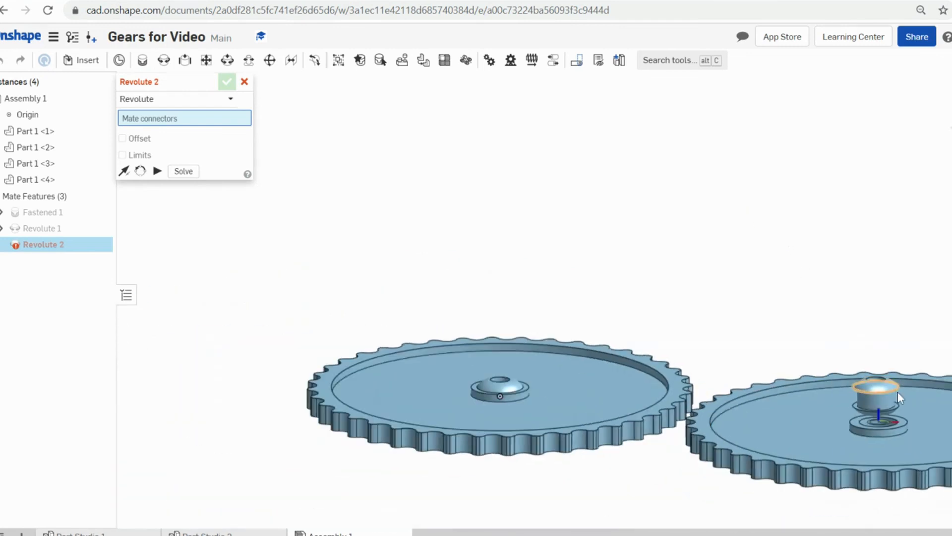
pyautogui.scroll(6, 898, 397)
pyautogui.moveTo(908, 379); pyautogui.dragTo(906, 356, button='right')
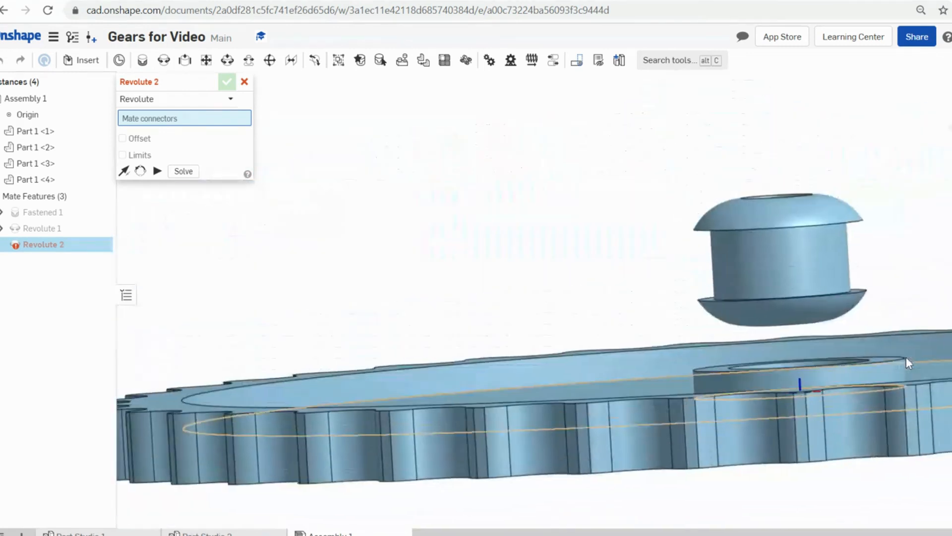
pyautogui.rightClick(905, 355)
pyautogui.click(862, 257)
pyautogui.moveTo(858, 243); pyautogui.dragTo(887, 298, button='right')
# - Join the small hub's connector to the gear hole's connector as Revolute 2
pyautogui.click(833, 258)
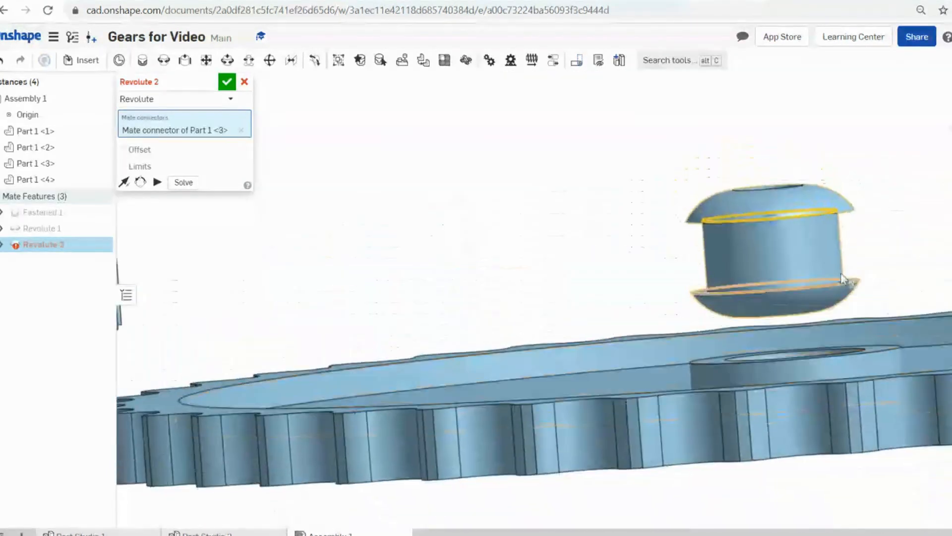
pyautogui.click(863, 352)
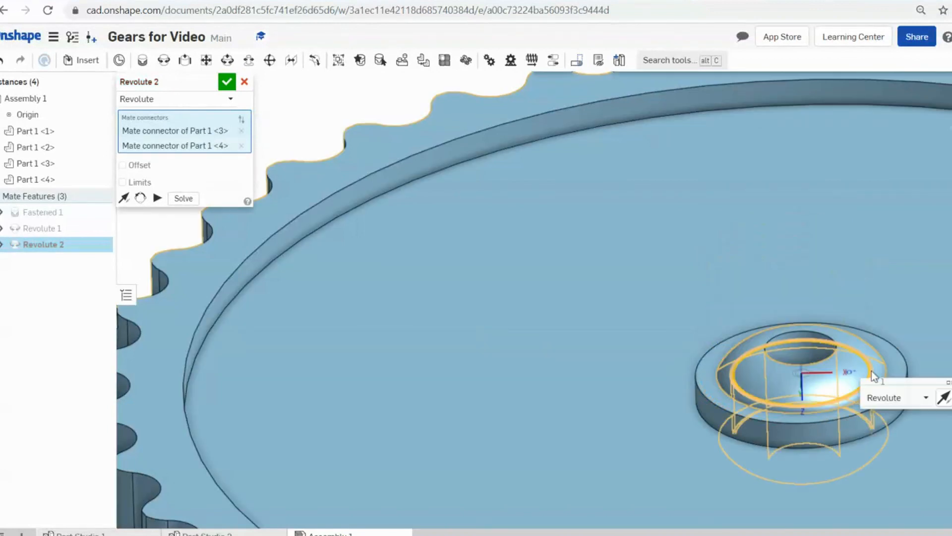
pyautogui.scroll(-5, 774, 338)
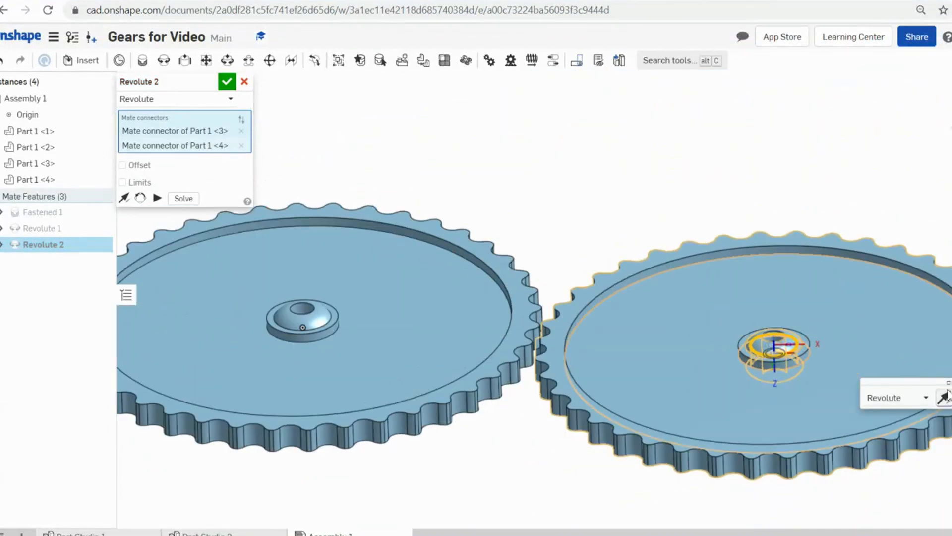
pyautogui.click(942, 397)
pyautogui.scroll(-2, 932, 432)
pyautogui.moveTo(932, 432); pyautogui.dragTo(878, 297, button='right')
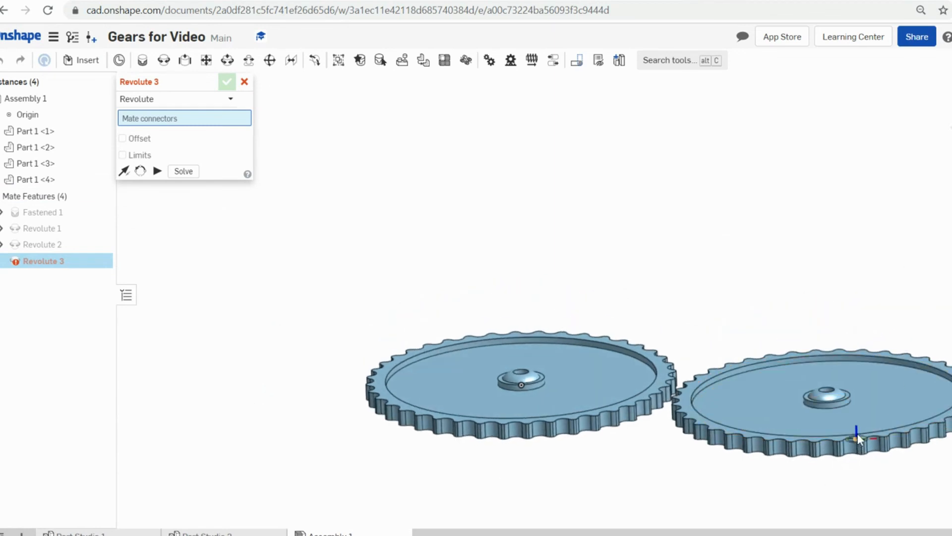
# - Cancel the extra unfinished revolute mate and check which parts Revolute 2 connects
pyautogui.click(244, 83)
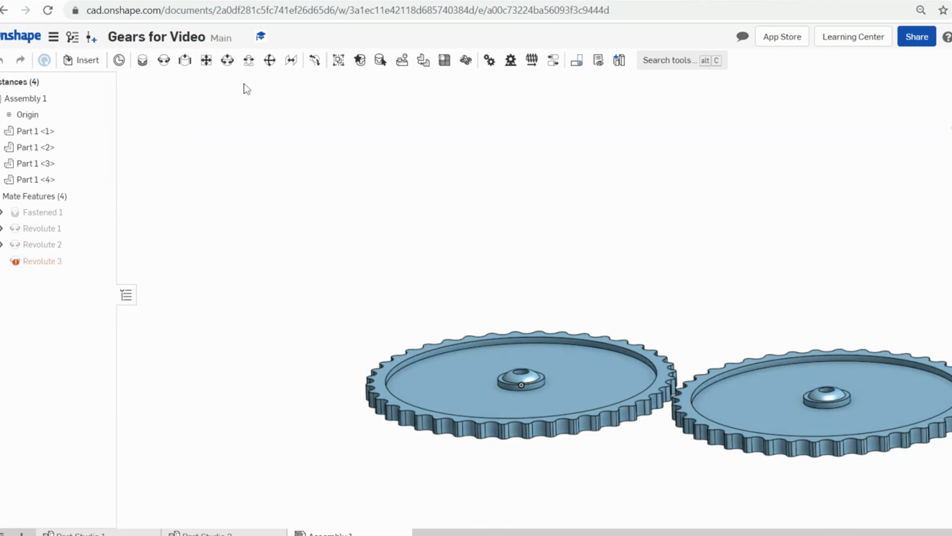
pyautogui.click(50, 245)
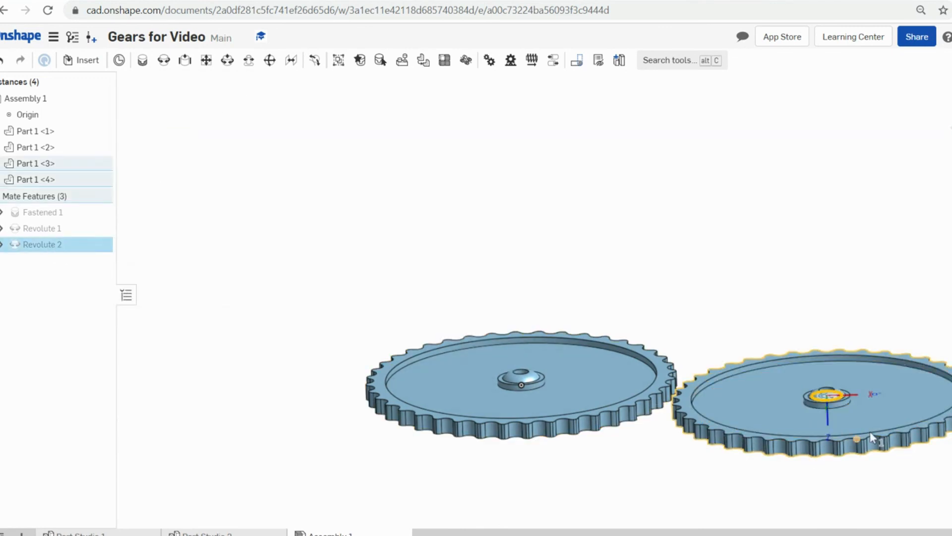
pyautogui.click(932, 330)
pyautogui.moveTo(931, 329)
pyautogui.mouseDown(button='right')
pyautogui.moveTo(910, 353)
pyautogui.moveTo(924, 344)
pyautogui.mouseUp(button='right')
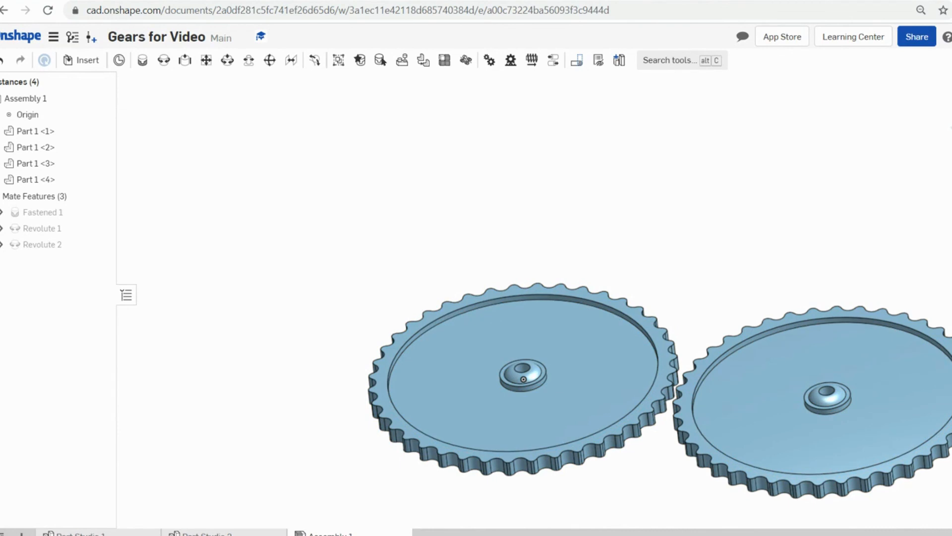
# - From the side view, raise Part 1 <3> and <4> by 0.5 in, then return to isometric
pyautogui.hotkey('shift', '1')
pyautogui.moveTo(935, 254); pyautogui.dragTo(739, 421)
pyautogui.moveTo(831, 269); pyautogui.dragTo(826, 229)
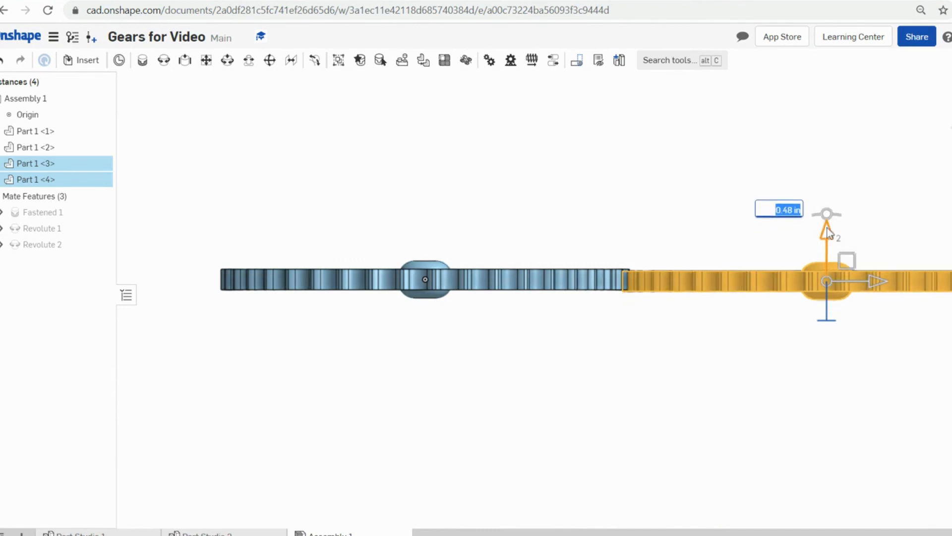
pyautogui.moveTo(827, 228); pyautogui.dragTo(825, 222)
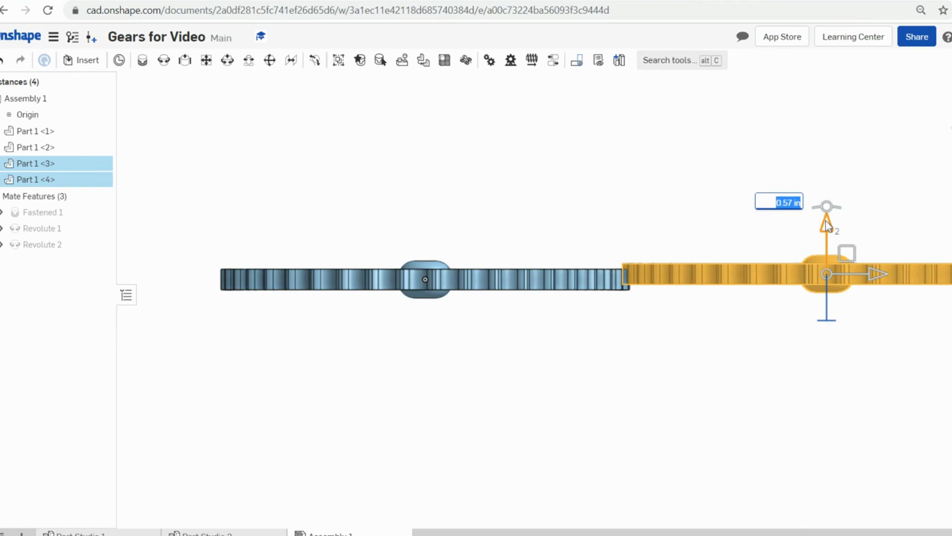
pyautogui.press('Left')
pyautogui.press('Right')
pyautogui.press('Right')
pyautogui.press('Right')
pyautogui.press('Right')
pyautogui.press('Return')
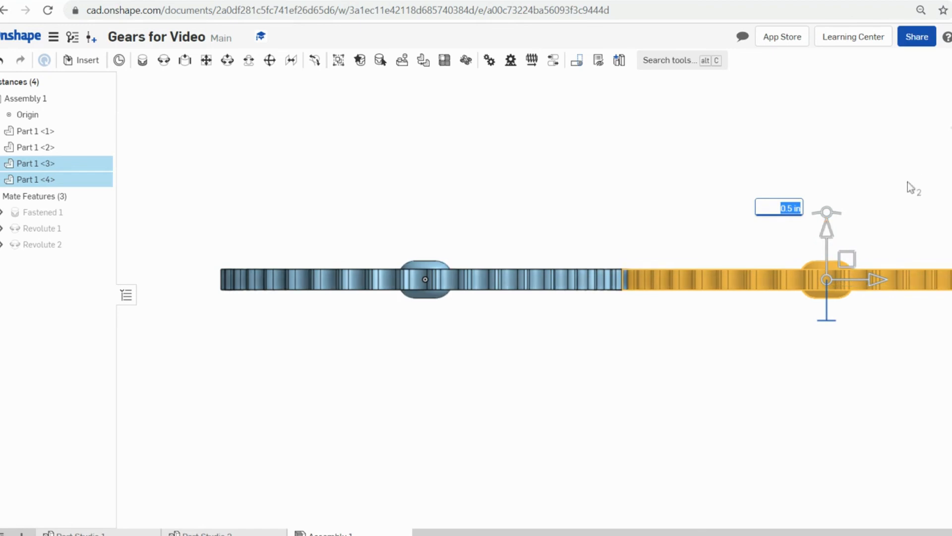
pyautogui.press('Escape')
pyautogui.hotkey('shift', '7')
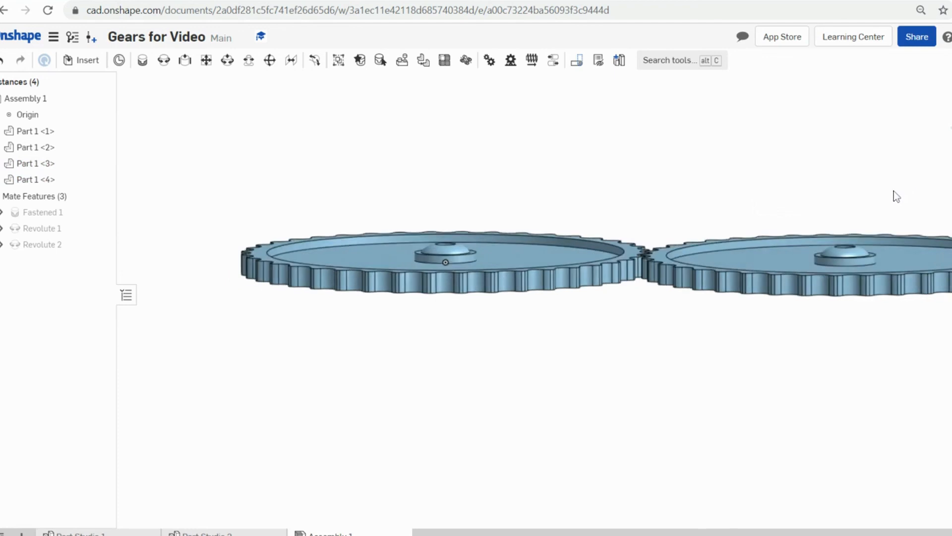
# - Fix Part 1 <3> in place, then rotate both gears to inspect their teeth meshing
pyautogui.rightClick(866, 221)
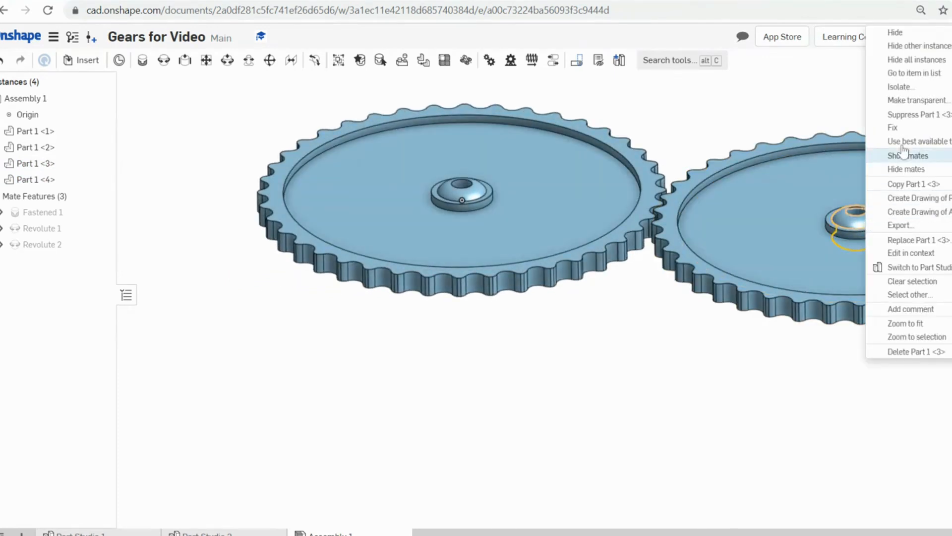
pyautogui.click(899, 128)
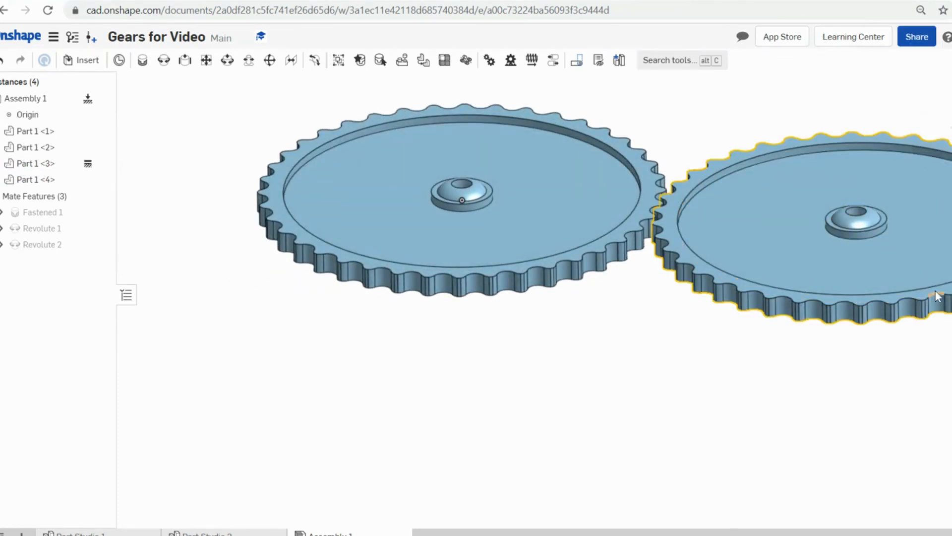
pyautogui.moveTo(855, 284); pyautogui.dragTo(945, 306)
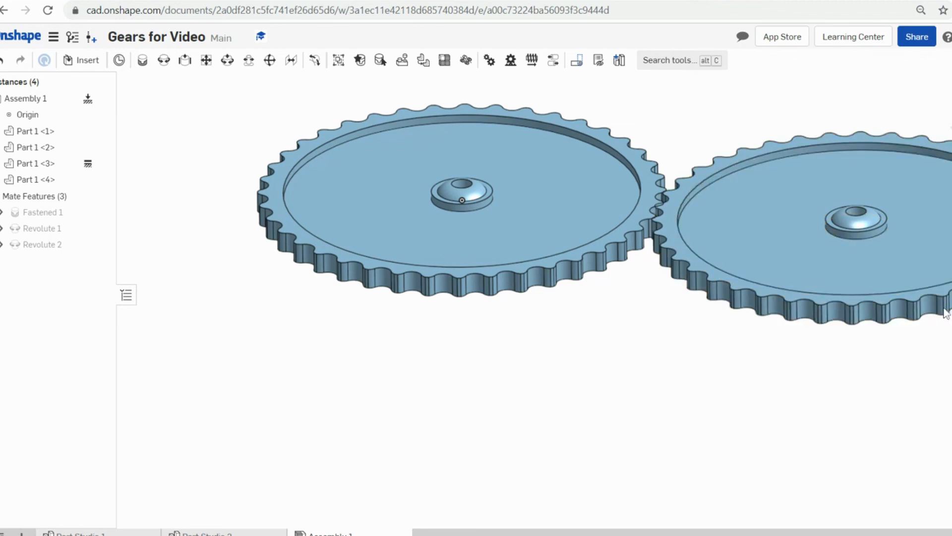
pyautogui.moveTo(424, 272); pyautogui.dragTo(473, 272)
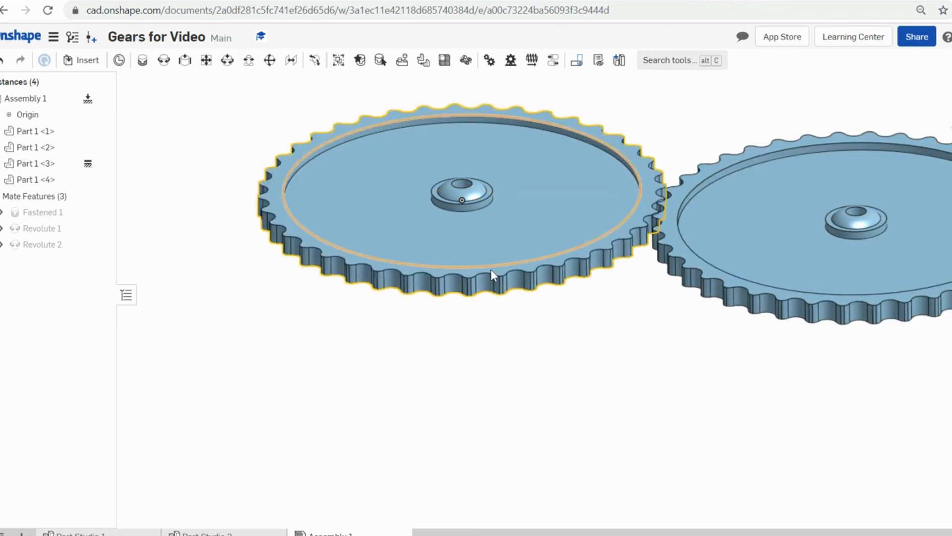
pyautogui.scroll(-4, 509, 267)
pyautogui.moveTo(605, 285); pyautogui.dragTo(624, 318, button='right')
pyautogui.scroll(5, 608, 257)
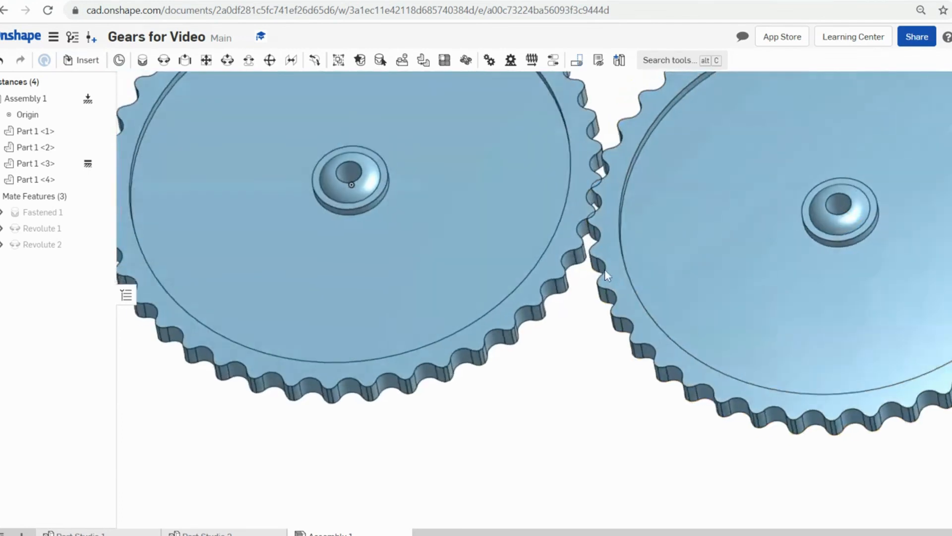
pyautogui.moveTo(613, 247)
pyautogui.mouseDown()
pyautogui.moveTo(613, 270)
pyautogui.moveTo(612, 256)
pyautogui.mouseUp()
pyautogui.scroll(-5, 612, 255)
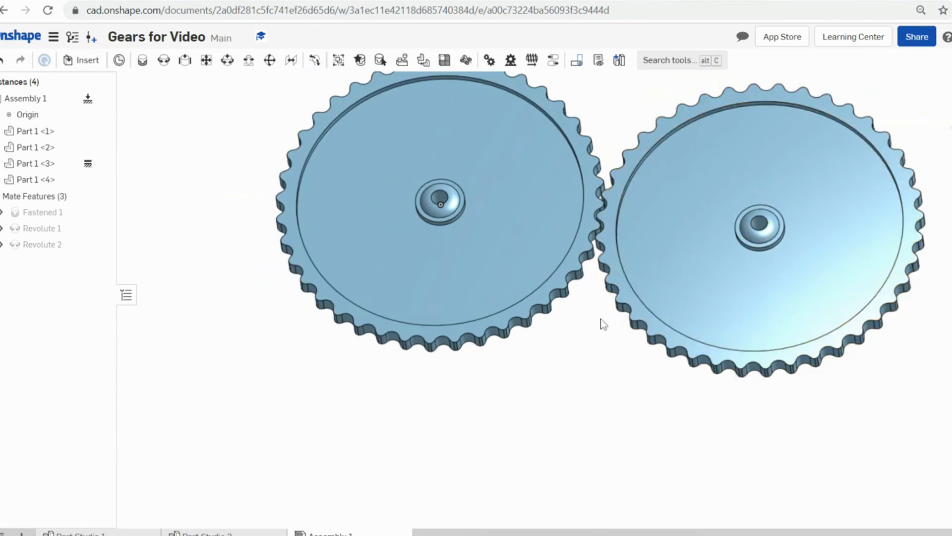
# - Create Gear 1 linking Revolute 1 and Revolute 2 at ratio 1, and test that the gears turn together
pyautogui.click(489, 61)
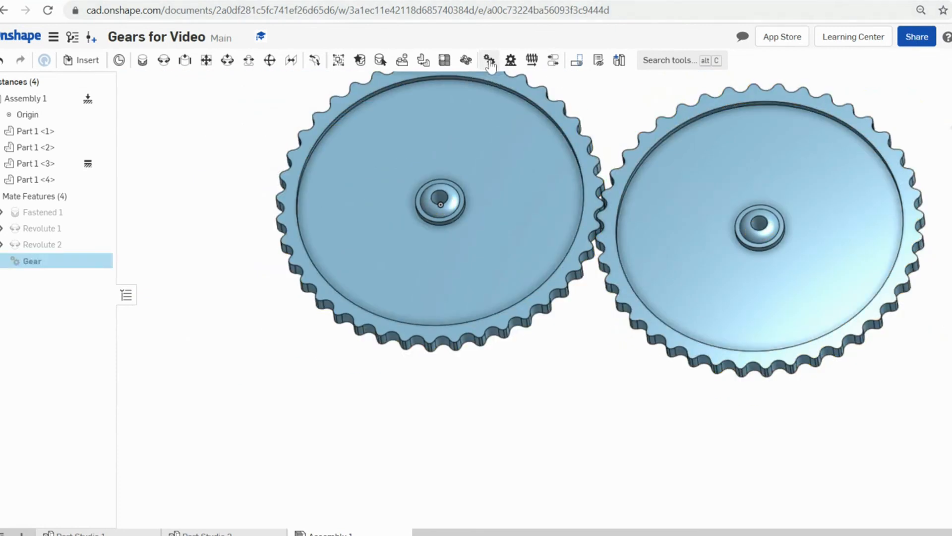
pyautogui.click(41, 228)
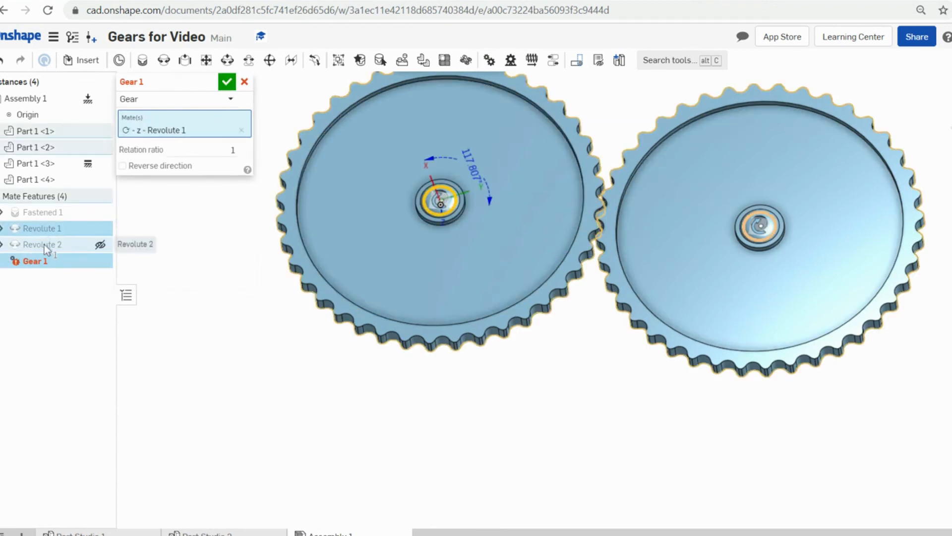
pyautogui.click(43, 245)
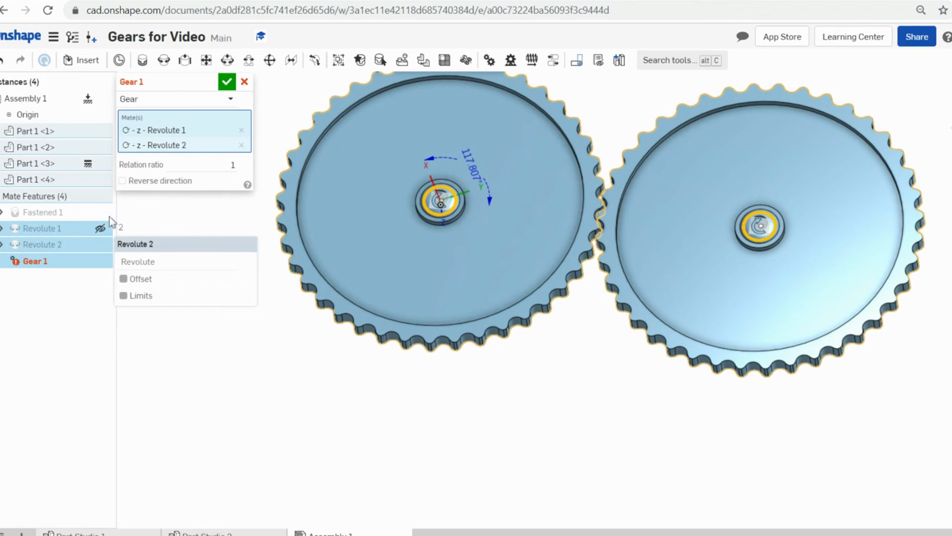
pyautogui.click(226, 82)
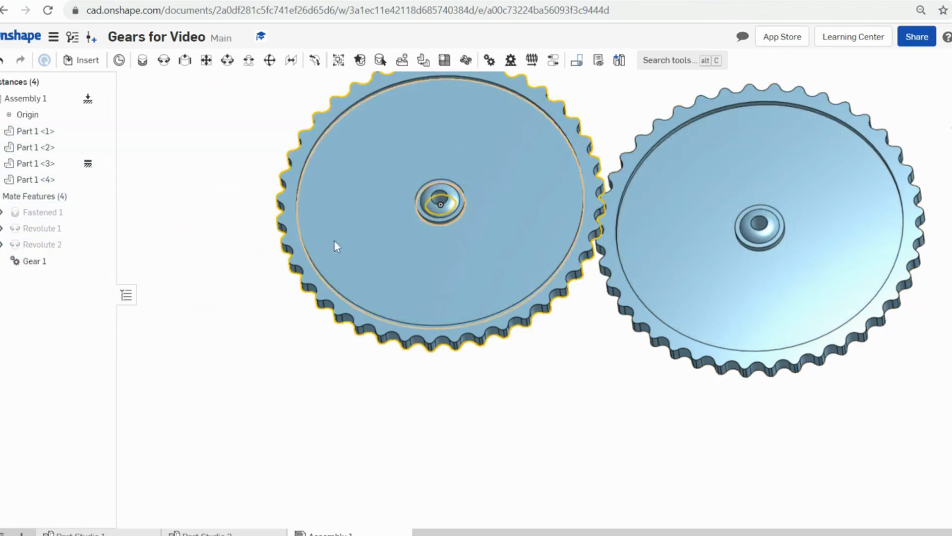
pyautogui.doubleClick(37, 262)
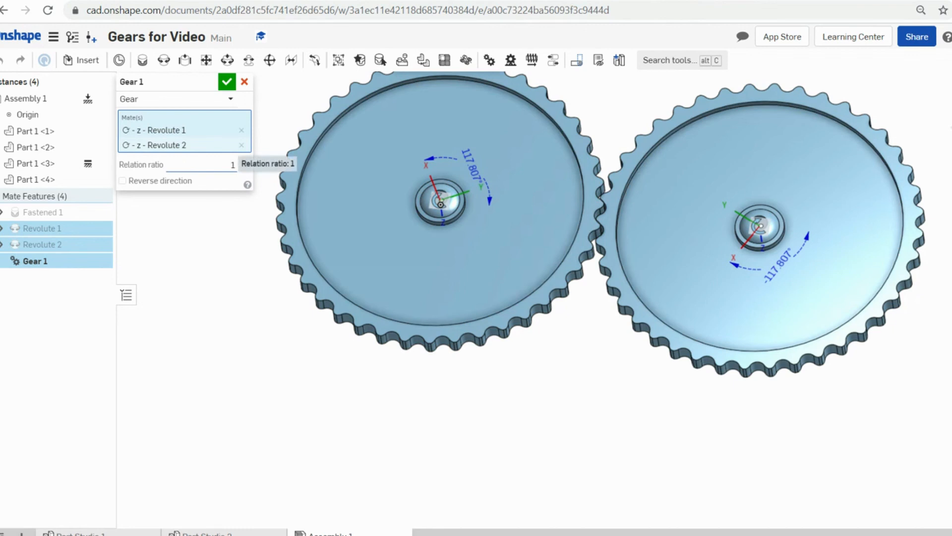
pyautogui.click(229, 85)
pyautogui.moveTo(544, 291); pyautogui.dragTo(469, 315)
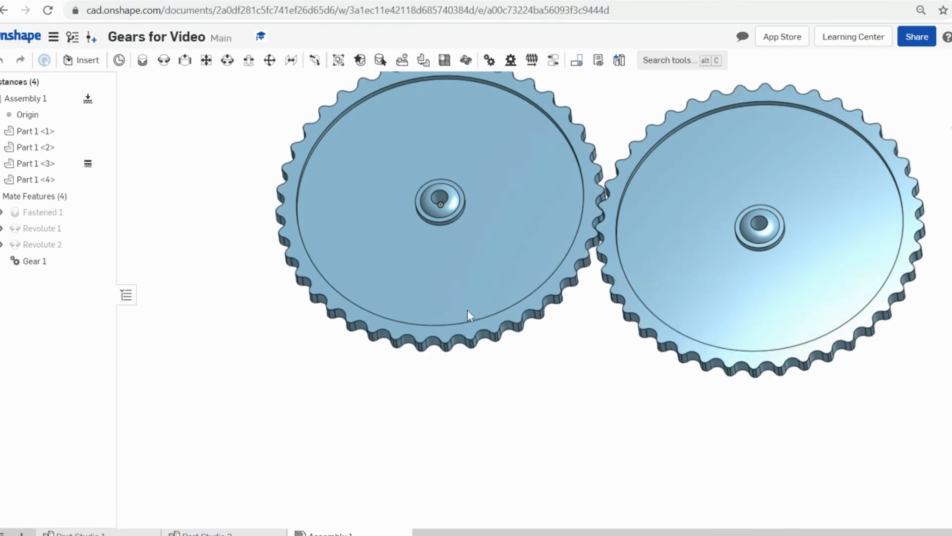
pyautogui.scroll(4, 770, 358)
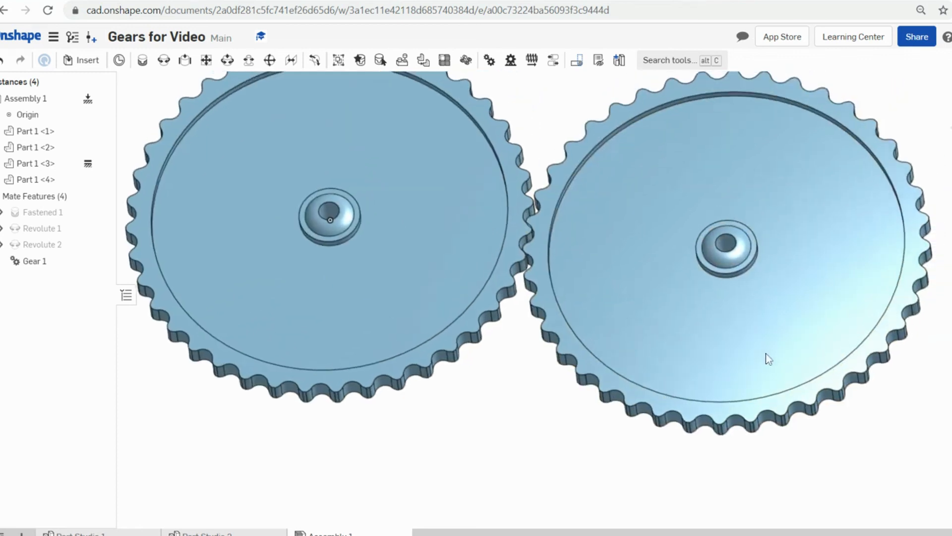
pyautogui.scroll(3, 821, 380)
pyautogui.scroll(-5, 799, 372)
pyautogui.moveTo(816, 374)
pyautogui.mouseDown(button='right')
pyautogui.moveTo(811, 352)
pyautogui.moveTo(817, 363)
pyautogui.mouseUp(button='right')
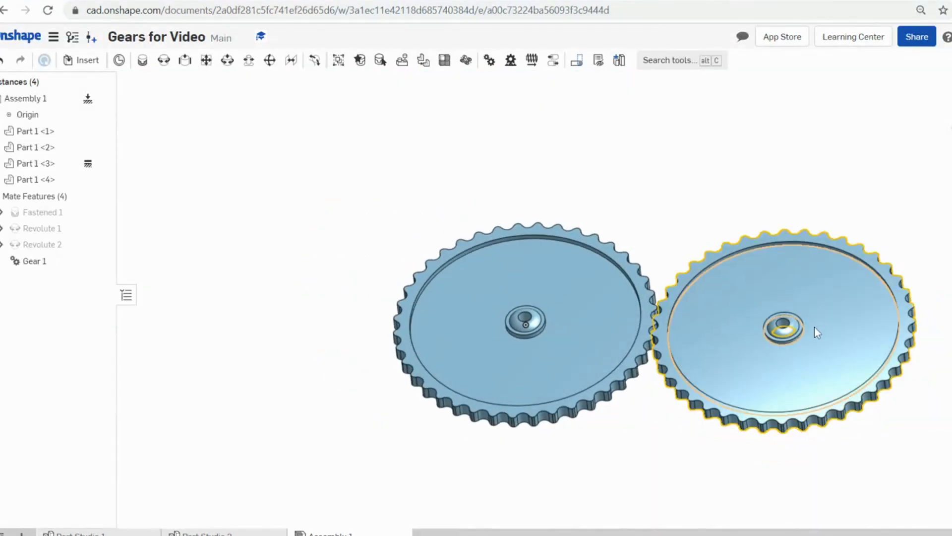
pyautogui.scroll(3, 828, 346)
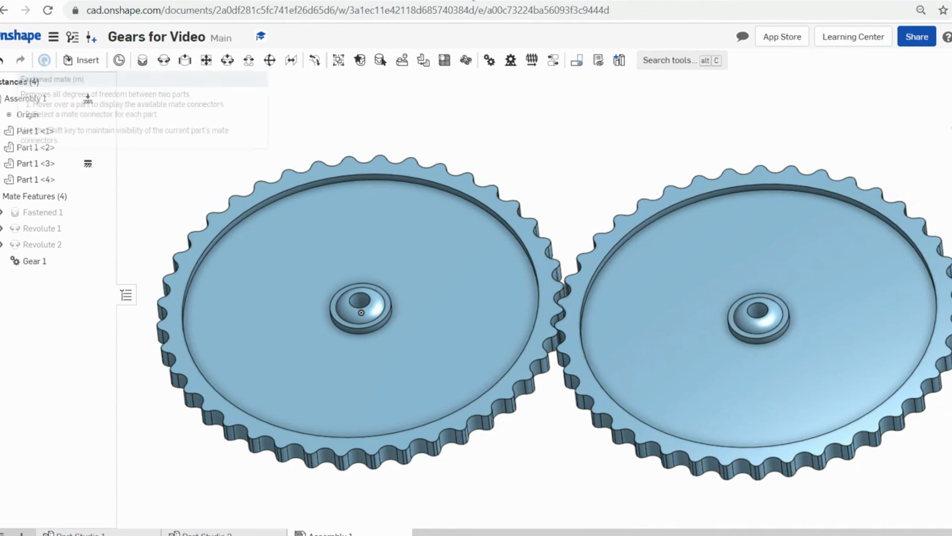
pyautogui.click(143, 61)
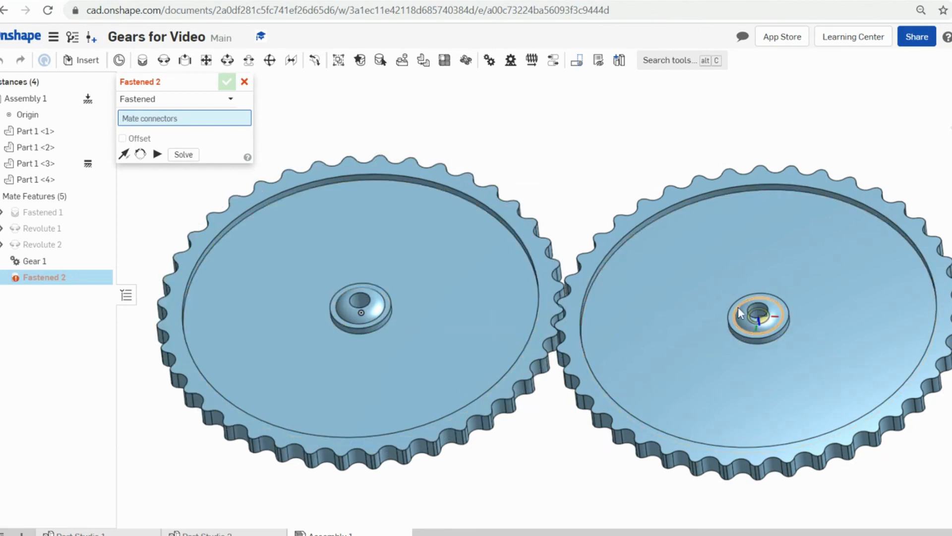
pyautogui.click(245, 82)
pyautogui.scroll(-3, 467, 233)
pyautogui.scroll(1, 512, 335)
pyautogui.moveTo(513, 336); pyautogui.dragTo(539, 358, button='middle')
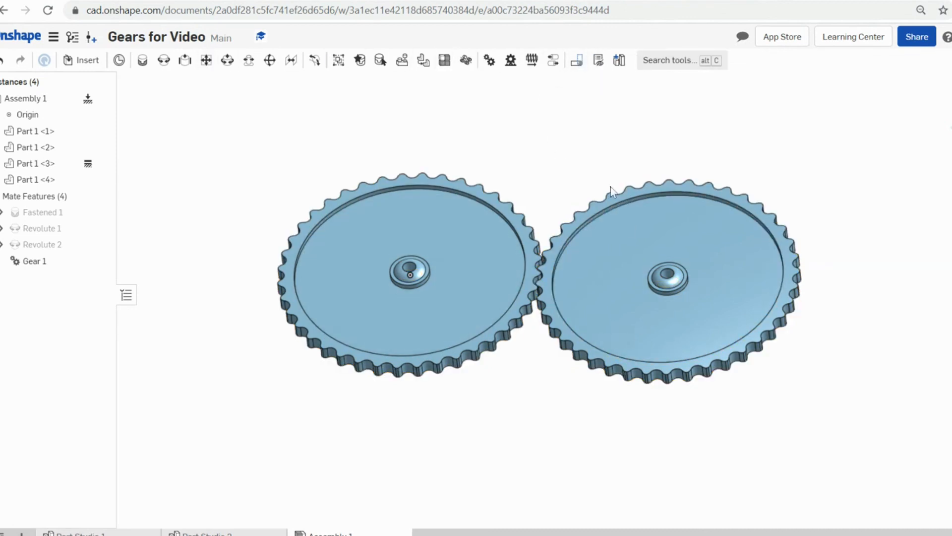
pyautogui.scroll(-2, 520, 254)
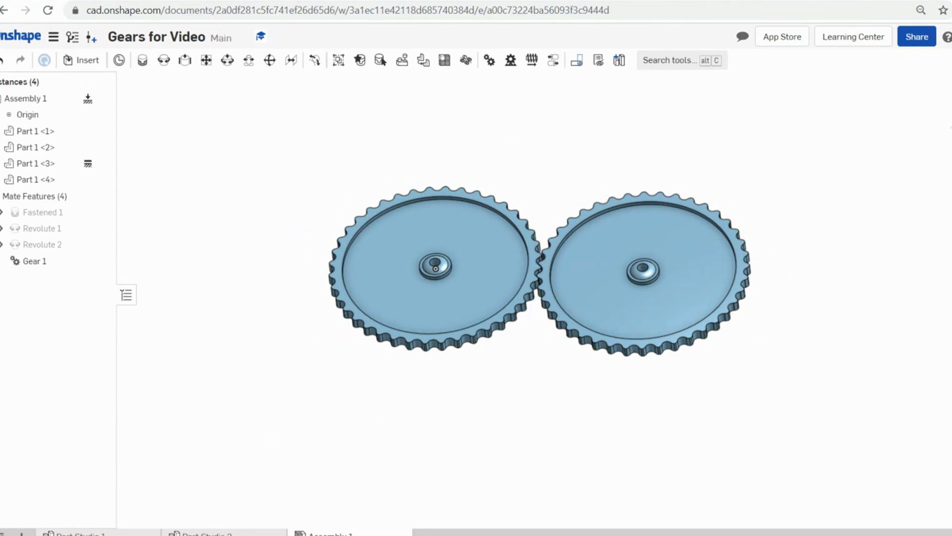
# - Switch to Part Studio 1 and frame the 40-notch gear in view
pyautogui.click(124, 533)
pyautogui.scroll(2, 632, 240)
pyautogui.scroll(-2, 627, 244)
pyautogui.scroll(-1, 623, 259)
pyautogui.scroll(1, 626, 271)
pyautogui.moveTo(623, 247); pyautogui.dragTo(624, 272, button='middle')
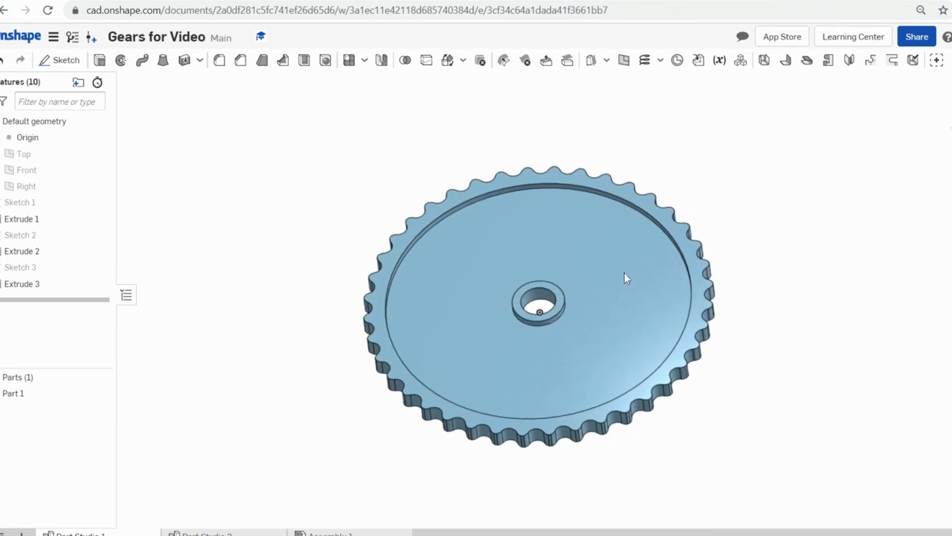
pyautogui.scroll(-1, 624, 277)
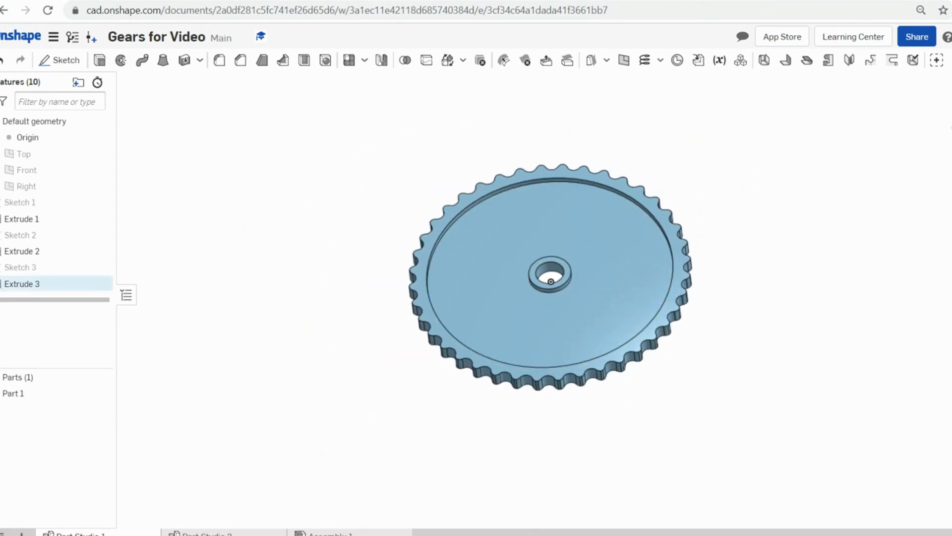
# - Select Sketch 3 and Sketch 1 in the feature list, and view Sketch 1's options without changing anything
pyautogui.click(26, 267)
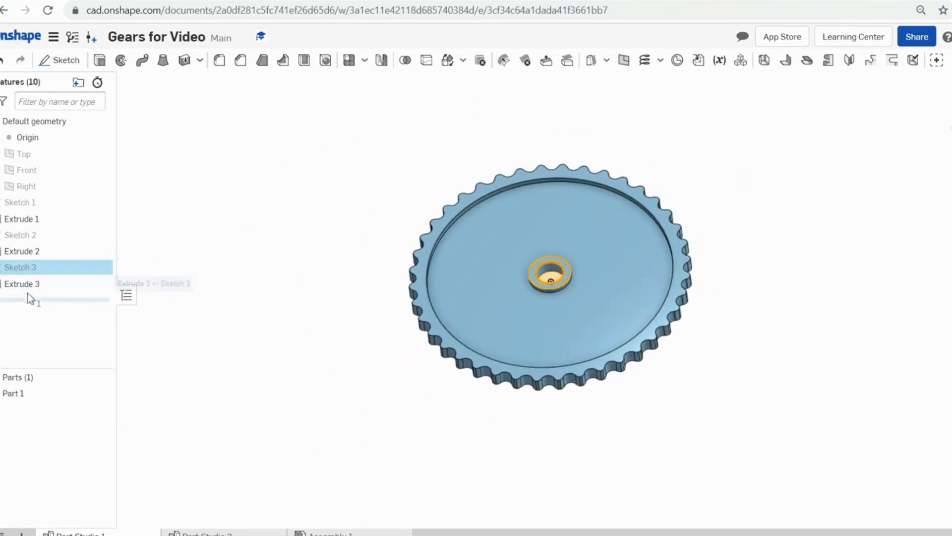
pyautogui.keyDown('ctrl'); pyautogui.click(19, 203); pyautogui.keyUp('ctrl')
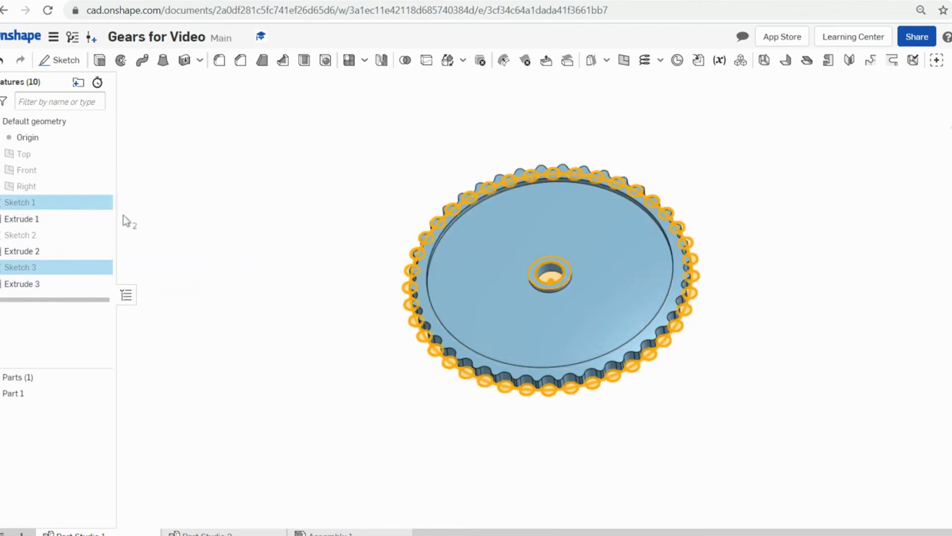
pyautogui.click(154, 202)
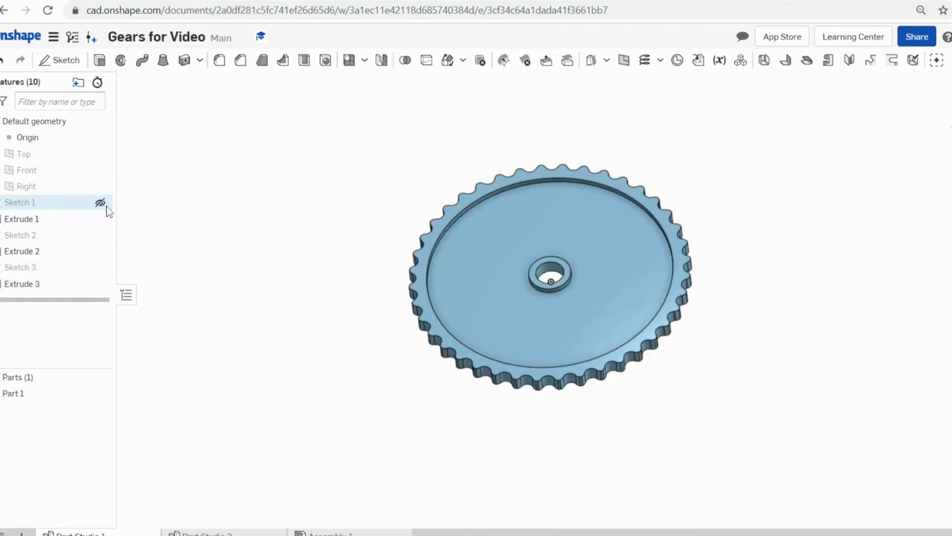
pyautogui.rightClick(25, 207)
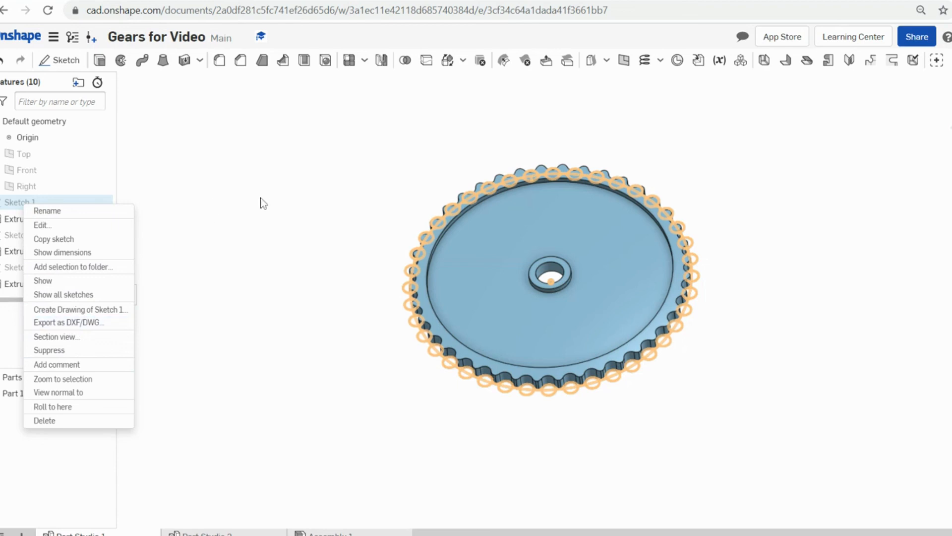
pyautogui.click(253, 223)
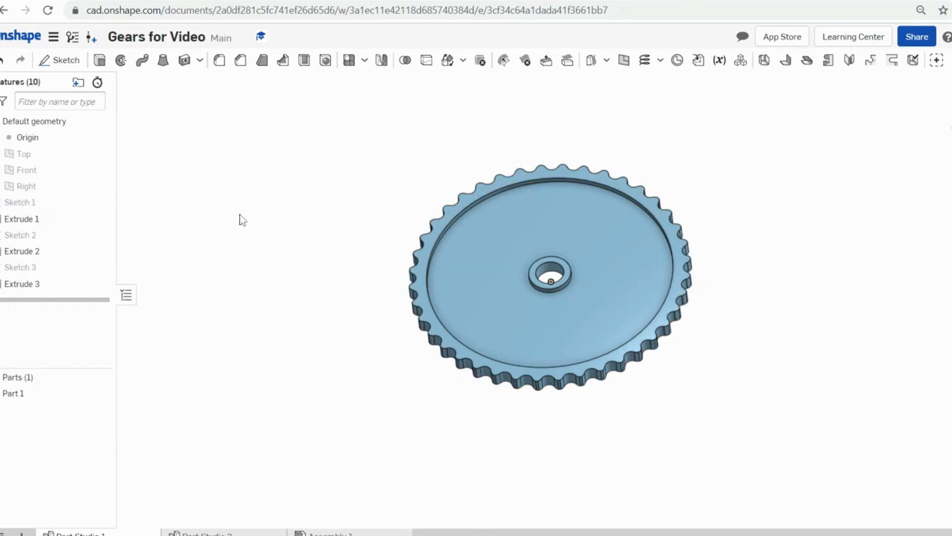